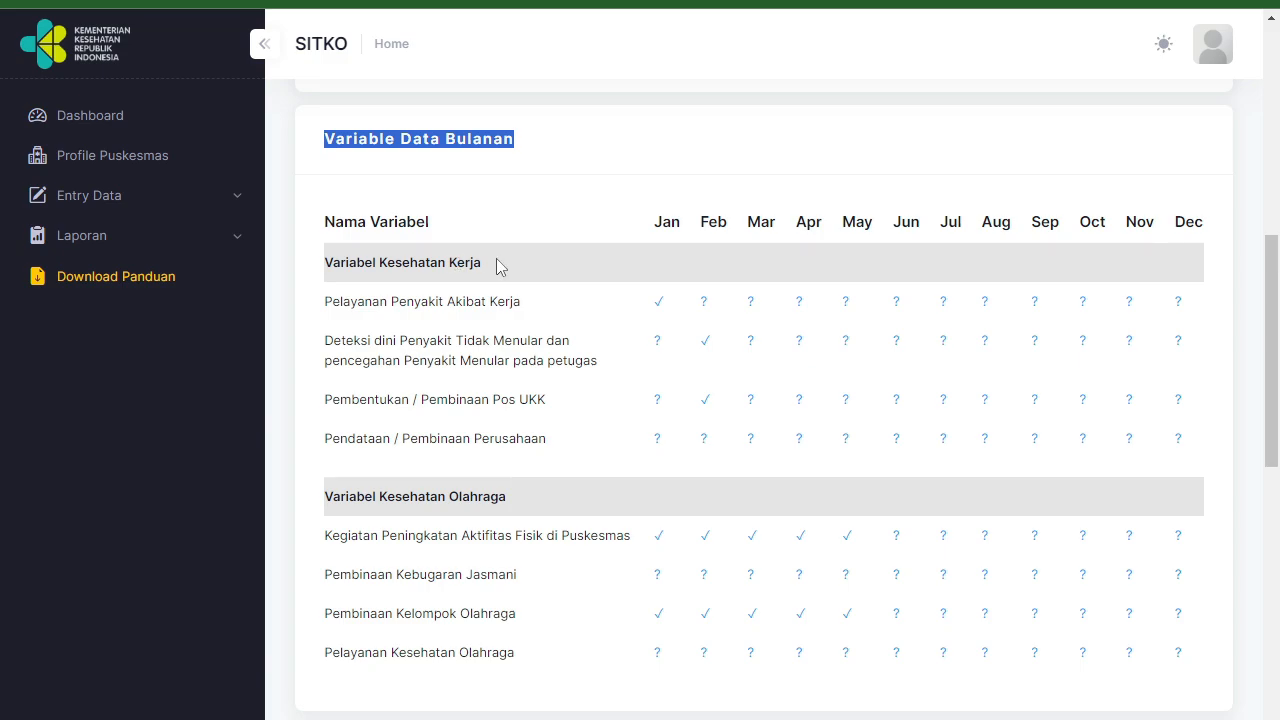
# Open the January entry form for Pelayanan Penyakit Akibat Kerja, proceeding with Ya ticked
pyautogui.moveTo(496, 265); pyautogui.dragTo(333, 260)
pyautogui.click(336, 261)
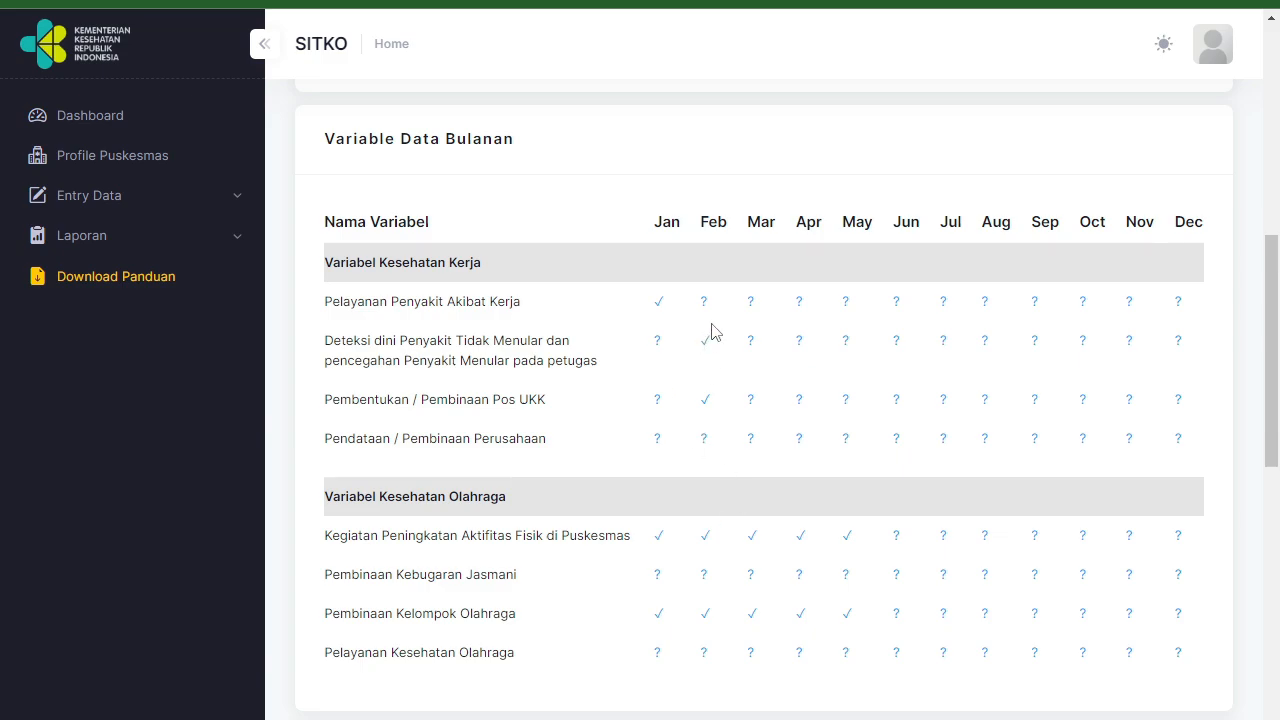
pyautogui.moveTo(328, 304); pyautogui.dragTo(530, 316)
pyautogui.click(530, 316)
pyautogui.moveTo(654, 223); pyautogui.dragTo(680, 228)
pyautogui.click(657, 308)
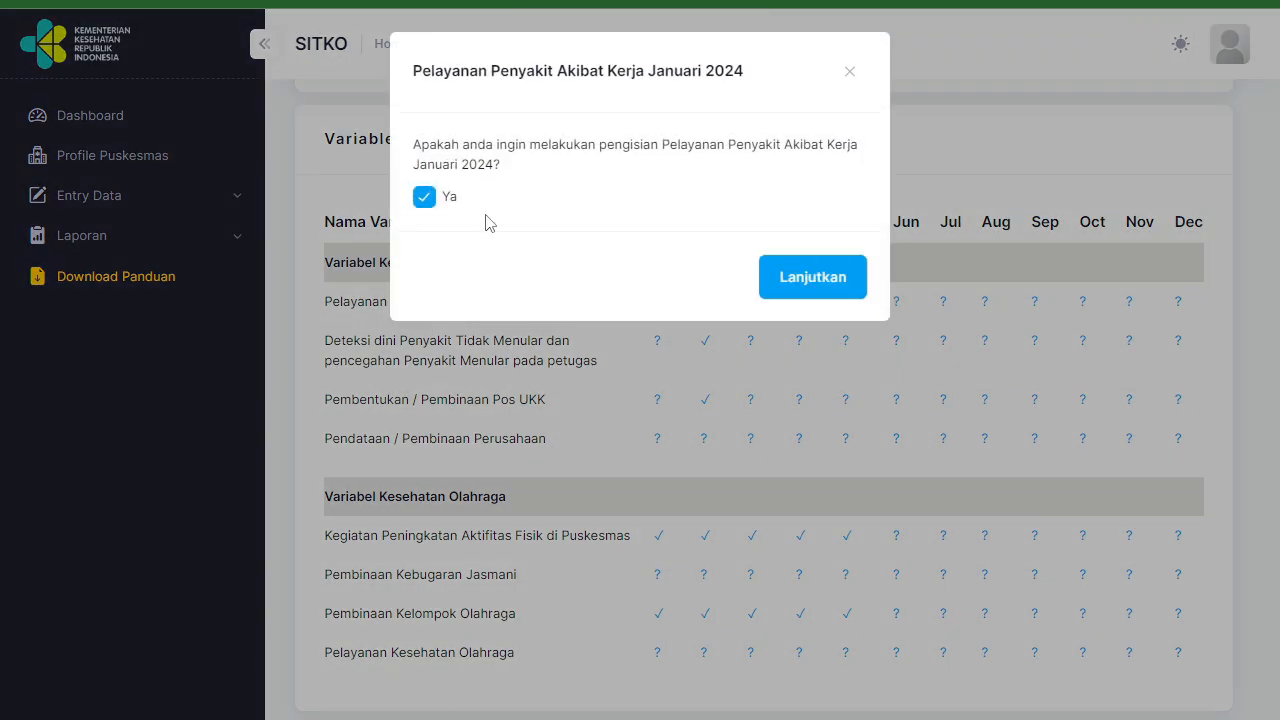
pyautogui.moveTo(413, 68); pyautogui.dragTo(613, 190)
pyautogui.click(613, 190)
pyautogui.click(790, 288)
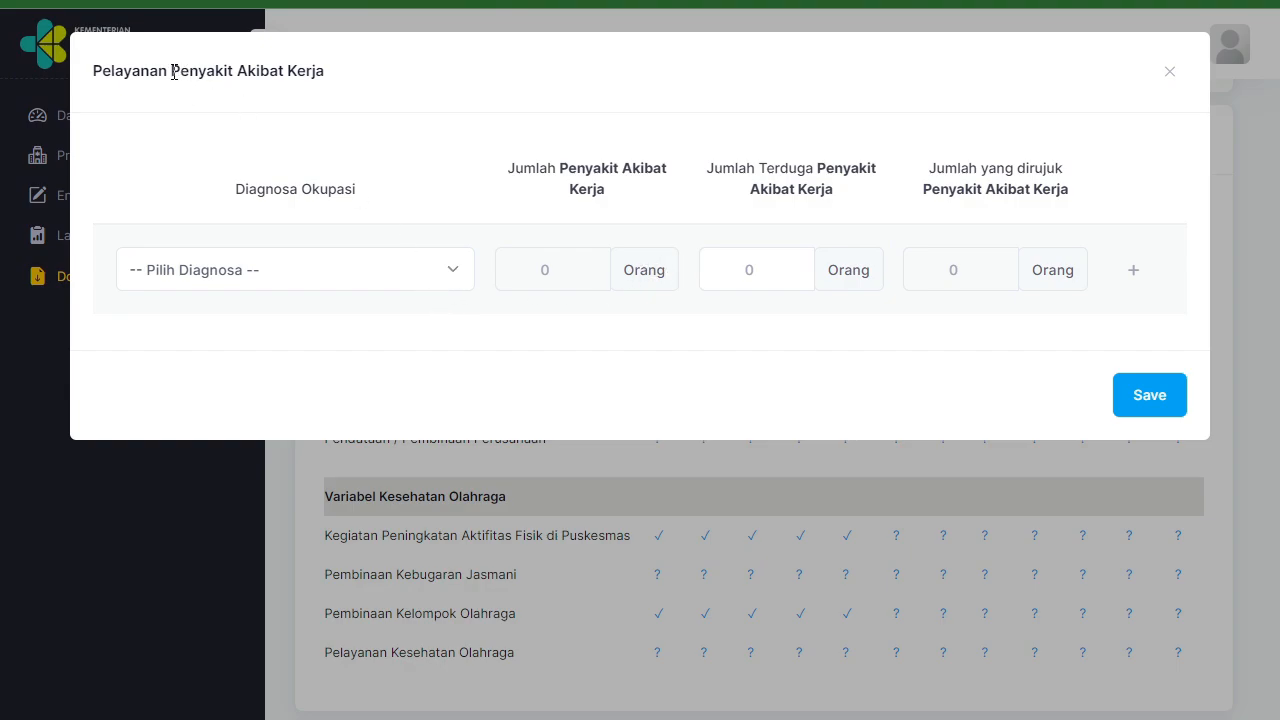
# Choose TB Paru Akibat Kerja (A15.0) as the occupational diagnosis in the first row
pyautogui.moveTo(173, 72); pyautogui.dragTo(324, 76)
pyautogui.moveTo(93, 68); pyautogui.dragTo(340, 84)
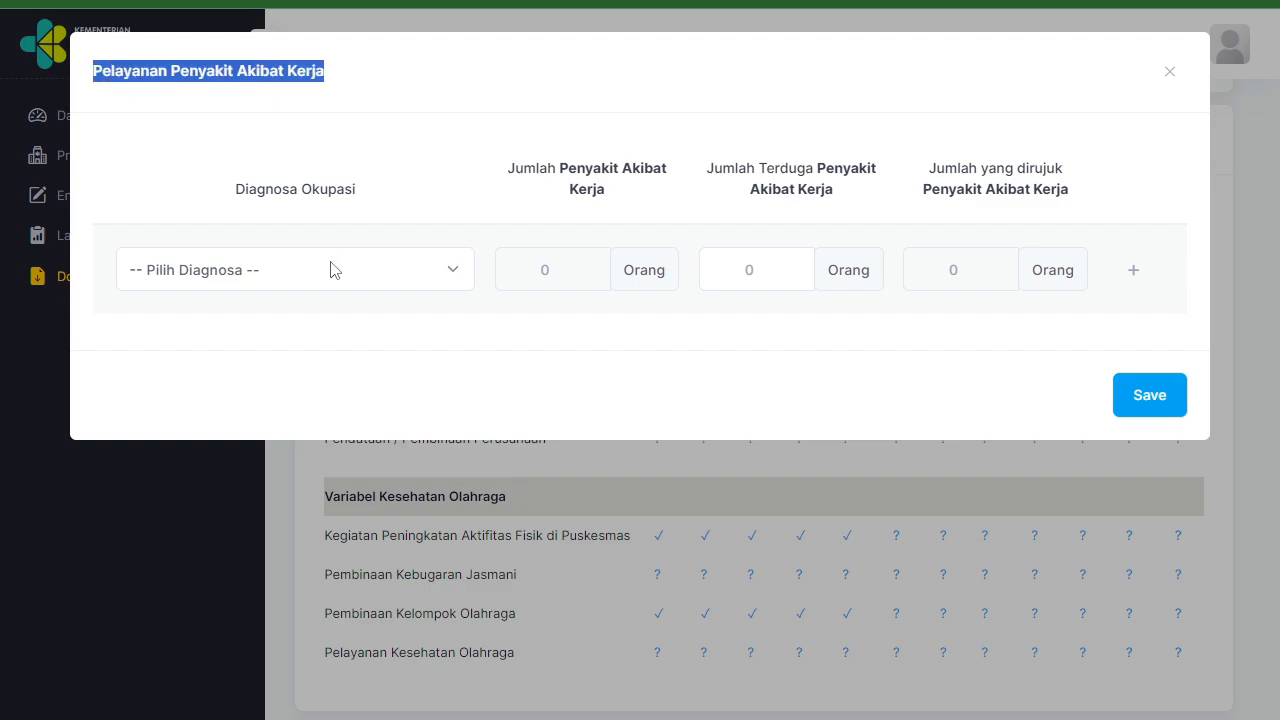
pyautogui.moveTo(232, 190); pyautogui.dragTo(395, 195)
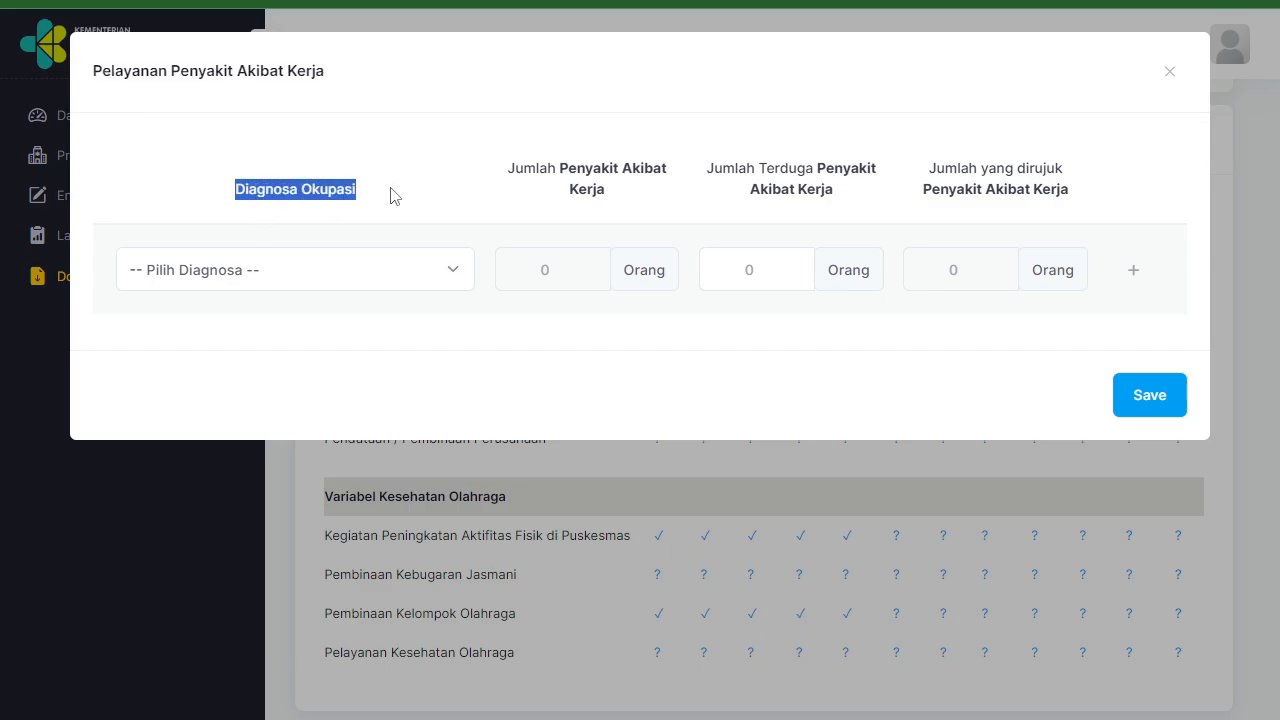
pyautogui.click(324, 275)
pyautogui.scroll(-1, 338, 505)
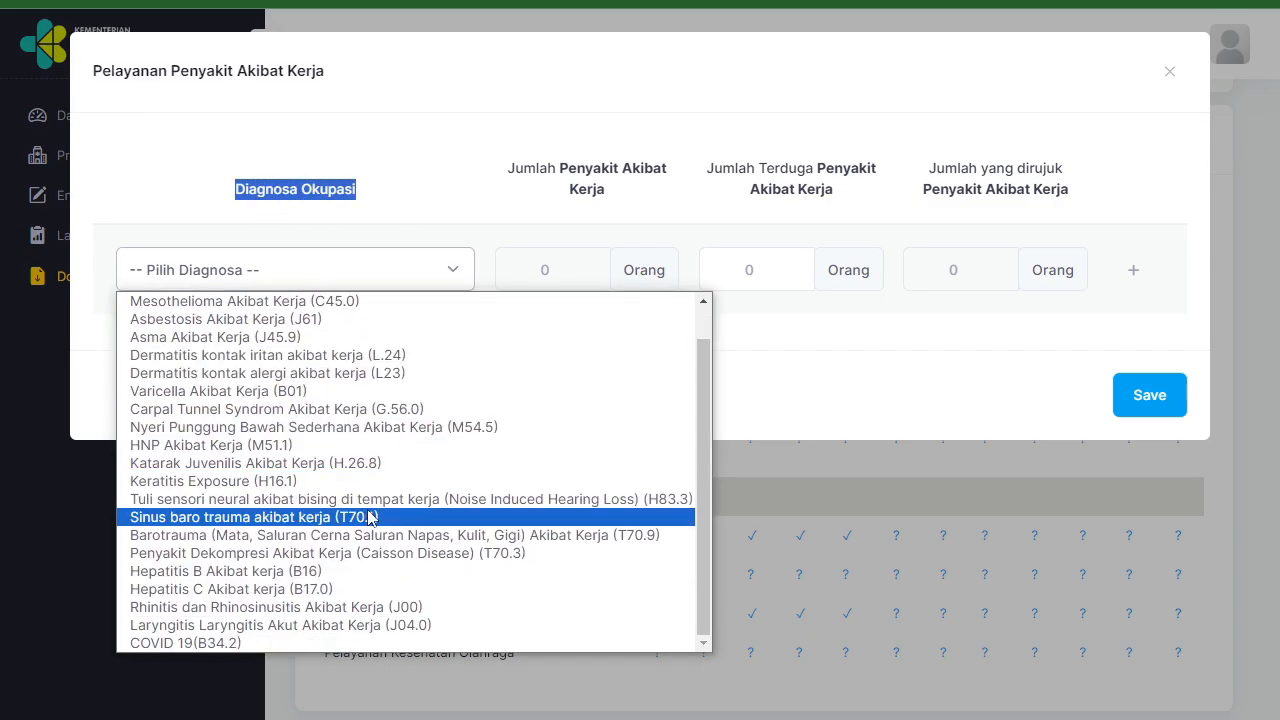
pyautogui.scroll(1, 335, 410)
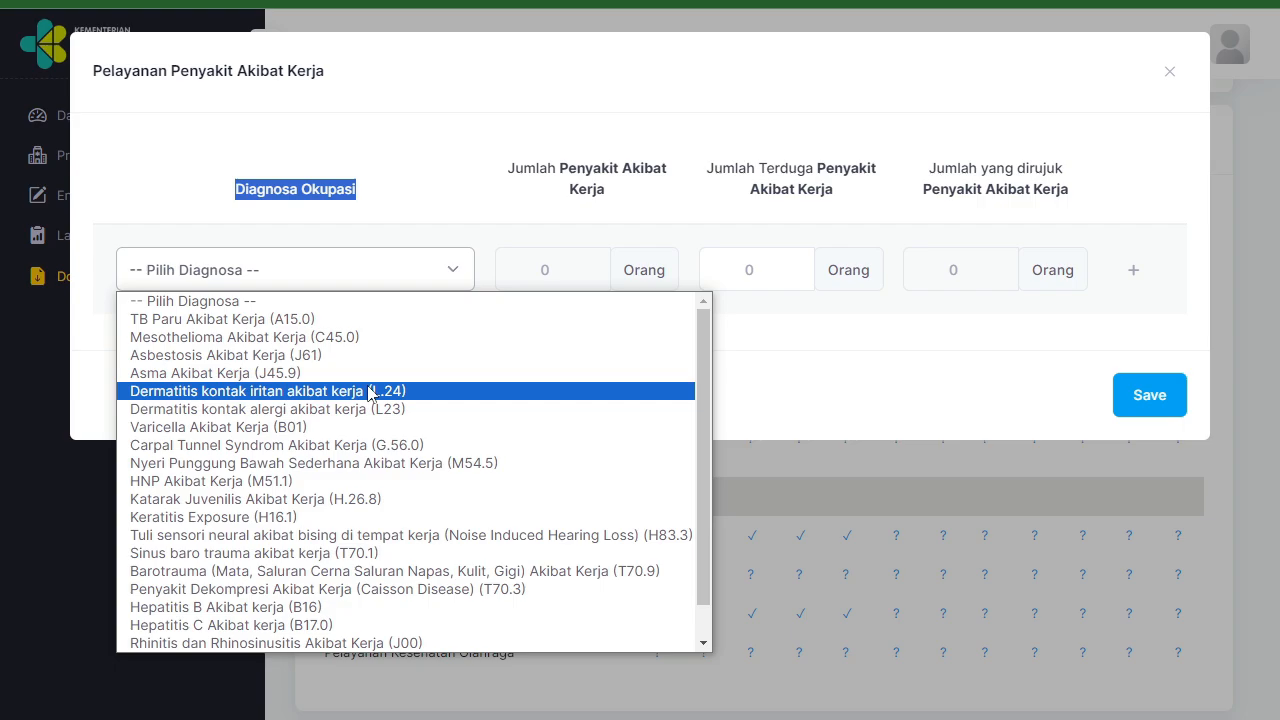
pyautogui.click(268, 320)
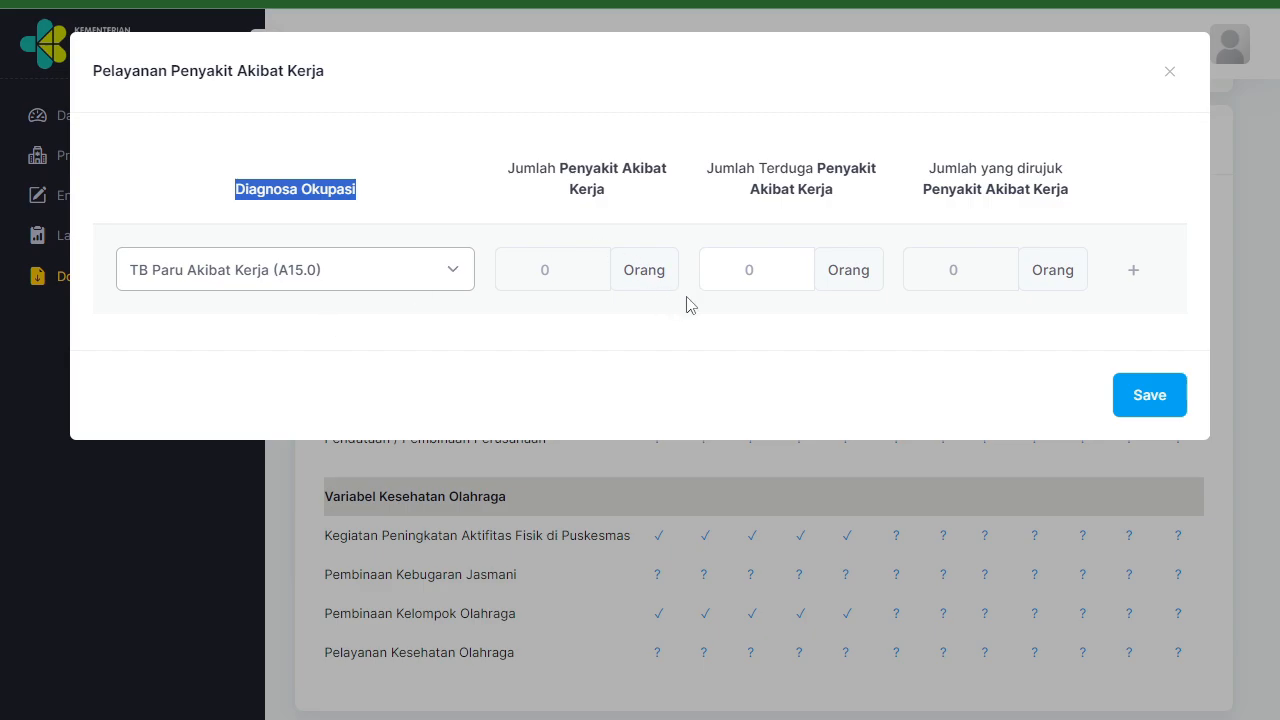
# Enter 5 people as the Jumlah Terduga Penyakit Akibat Kerja for the TB Paru diagnosis
pyautogui.click(763, 270)
pyautogui.moveTo(497, 192); pyautogui.dragTo(609, 191)
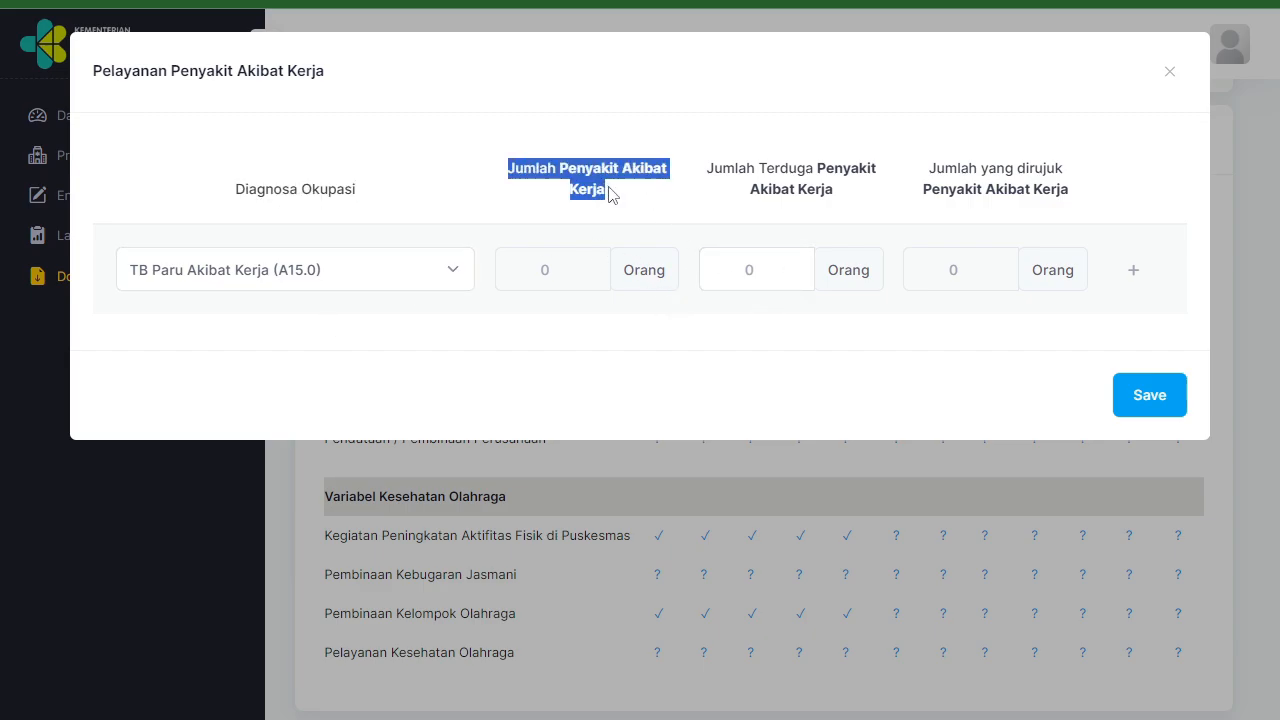
pyautogui.moveTo(707, 170); pyautogui.dragTo(660, 191)
pyautogui.click(574, 209)
pyautogui.click(548, 265)
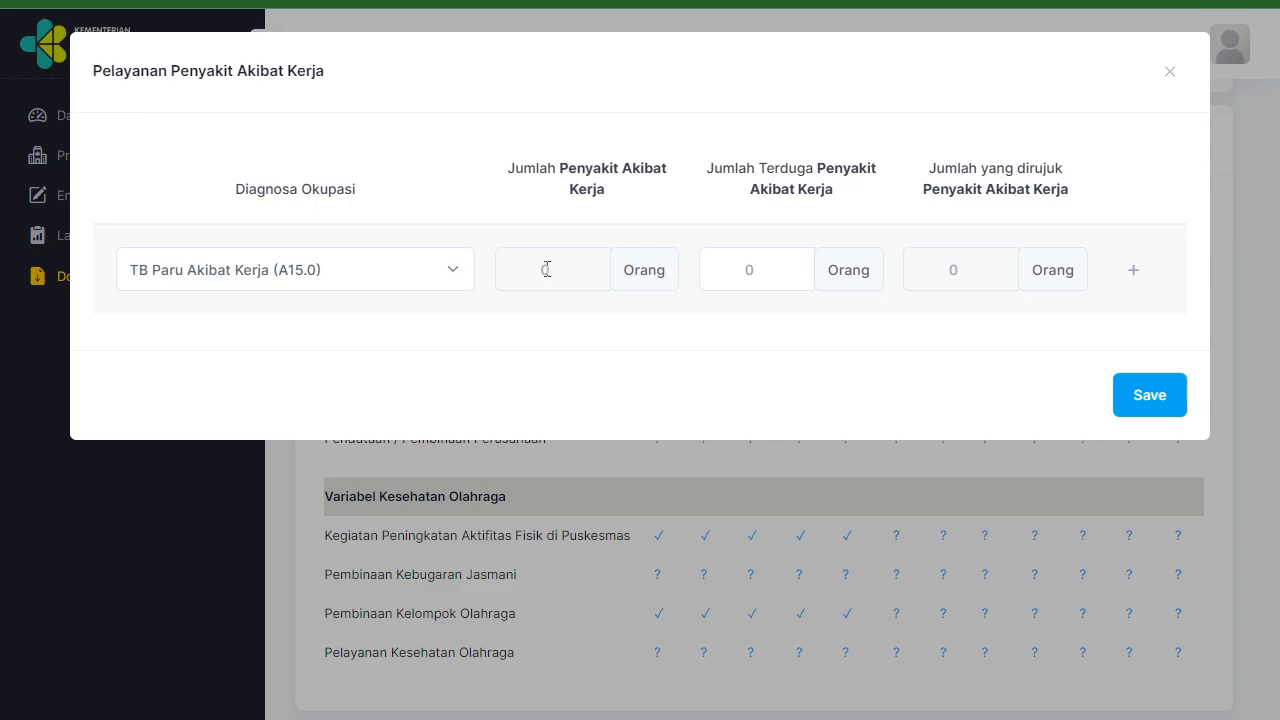
pyautogui.moveTo(922, 163); pyautogui.dragTo(1060, 194)
pyautogui.click(951, 265)
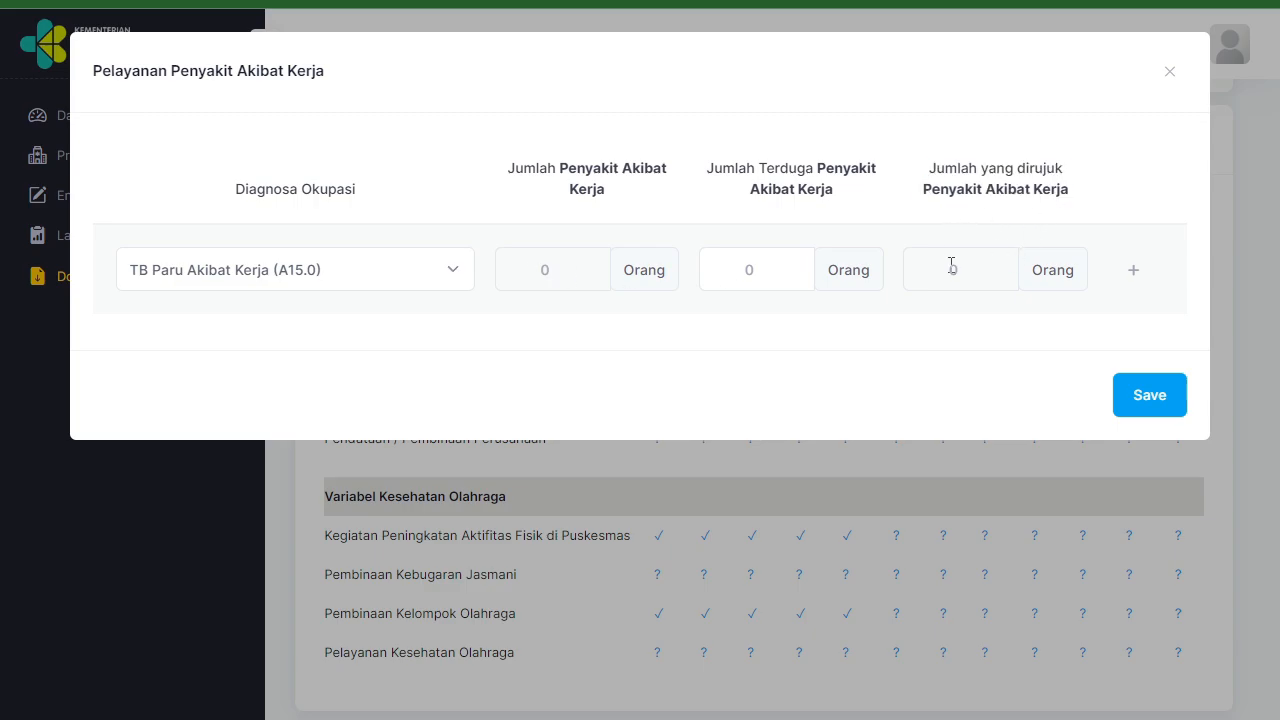
pyautogui.click(766, 272)
pyautogui.moveTo(865, 198); pyautogui.dragTo(837, 211)
pyautogui.click(772, 266)
pyautogui.click(754, 352)
# Add a second diagnosis row and set its diagnosis to Asma Akibat Kerja (J45.9)
pyautogui.click(1134, 281)
pyautogui.click(360, 392)
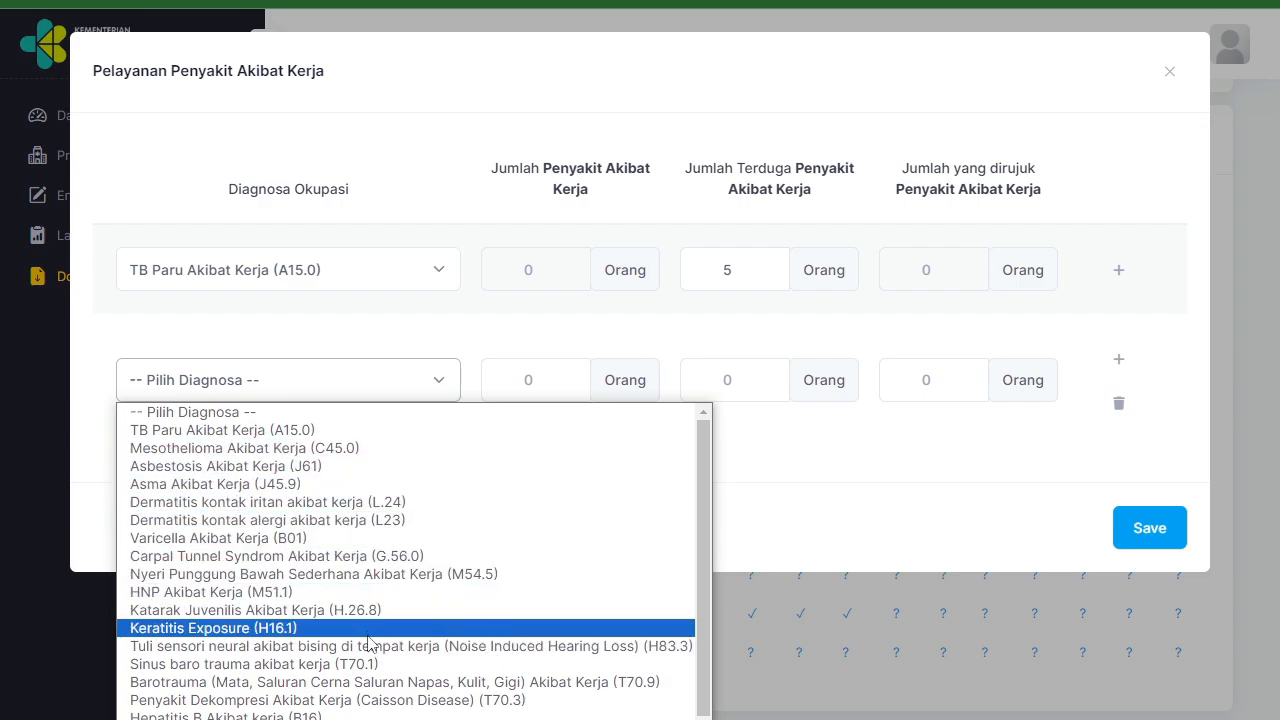
pyautogui.scroll(-1, 368, 642)
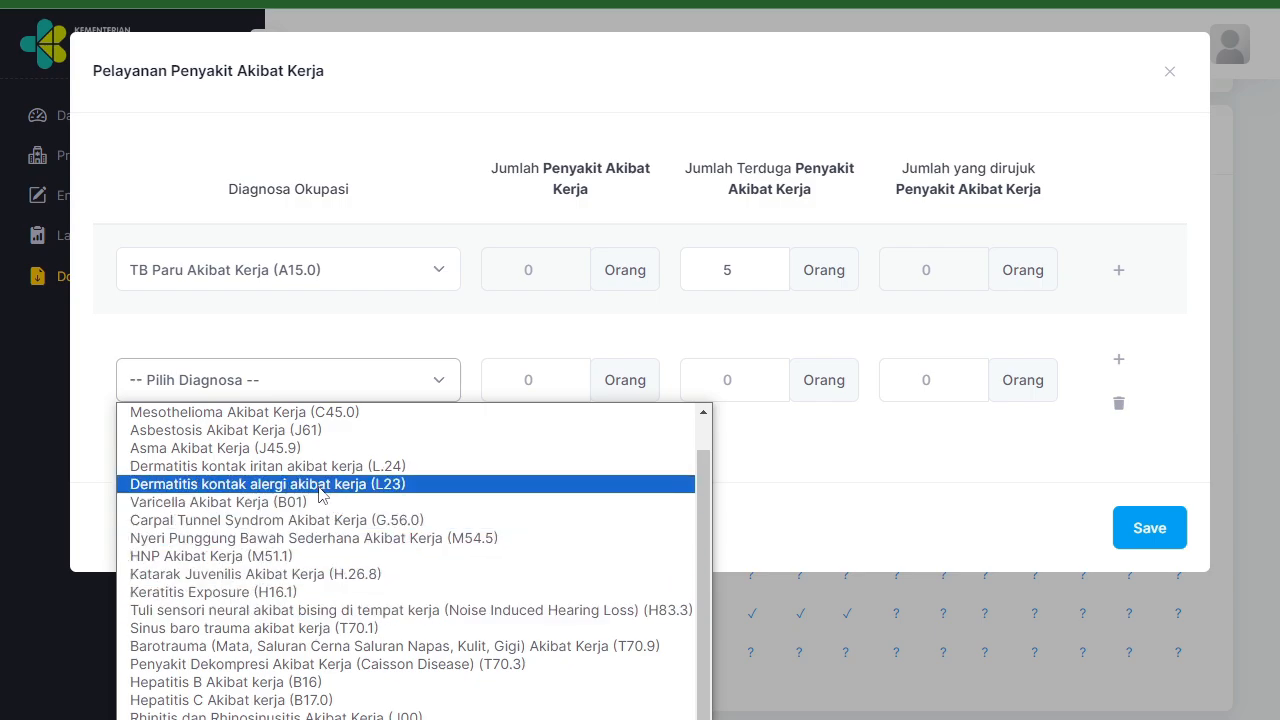
pyautogui.click(402, 450)
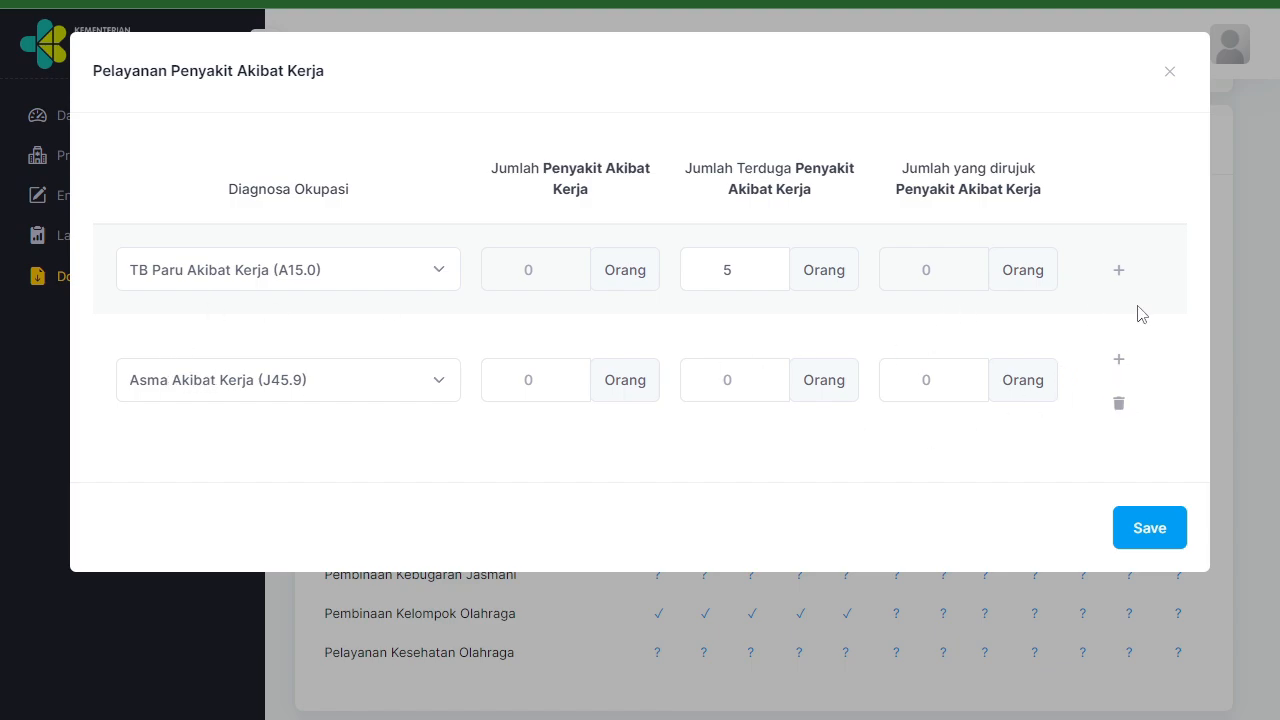
# Add a third diagnosis row, then delete it and the Asma Akibat Kerja row
pyautogui.click(1119, 276)
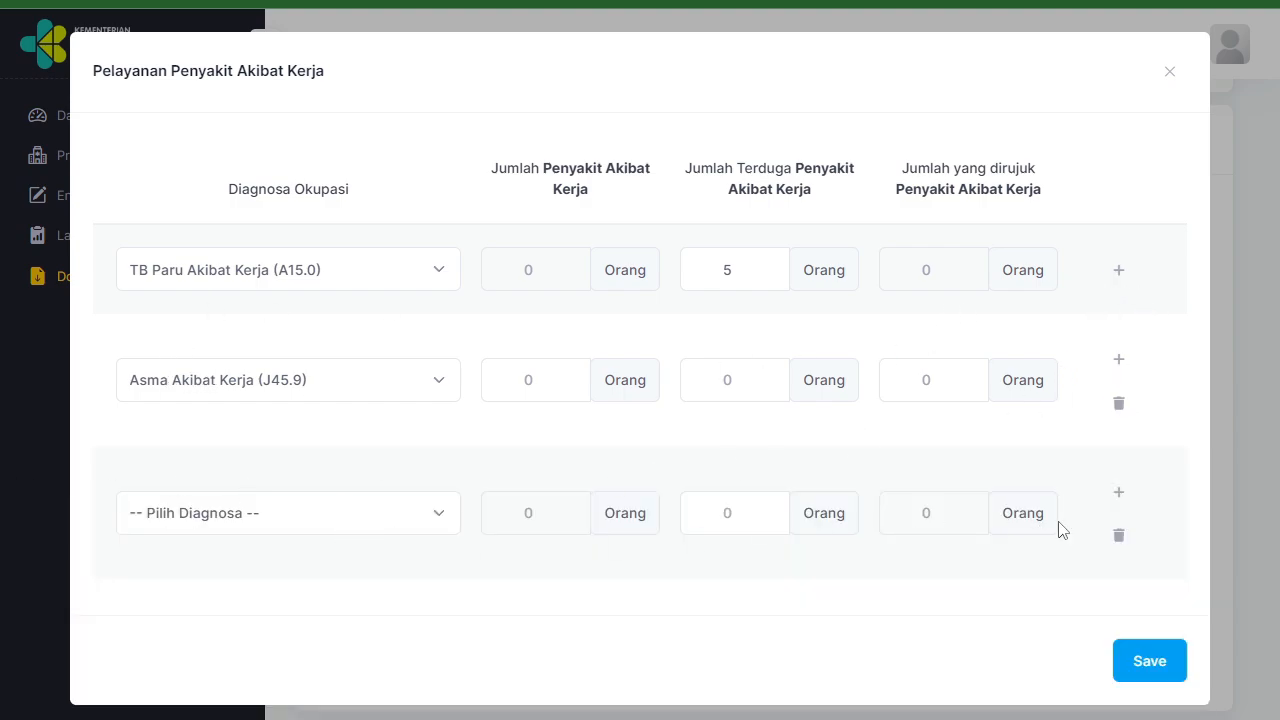
pyautogui.click(1119, 539)
pyautogui.click(736, 84)
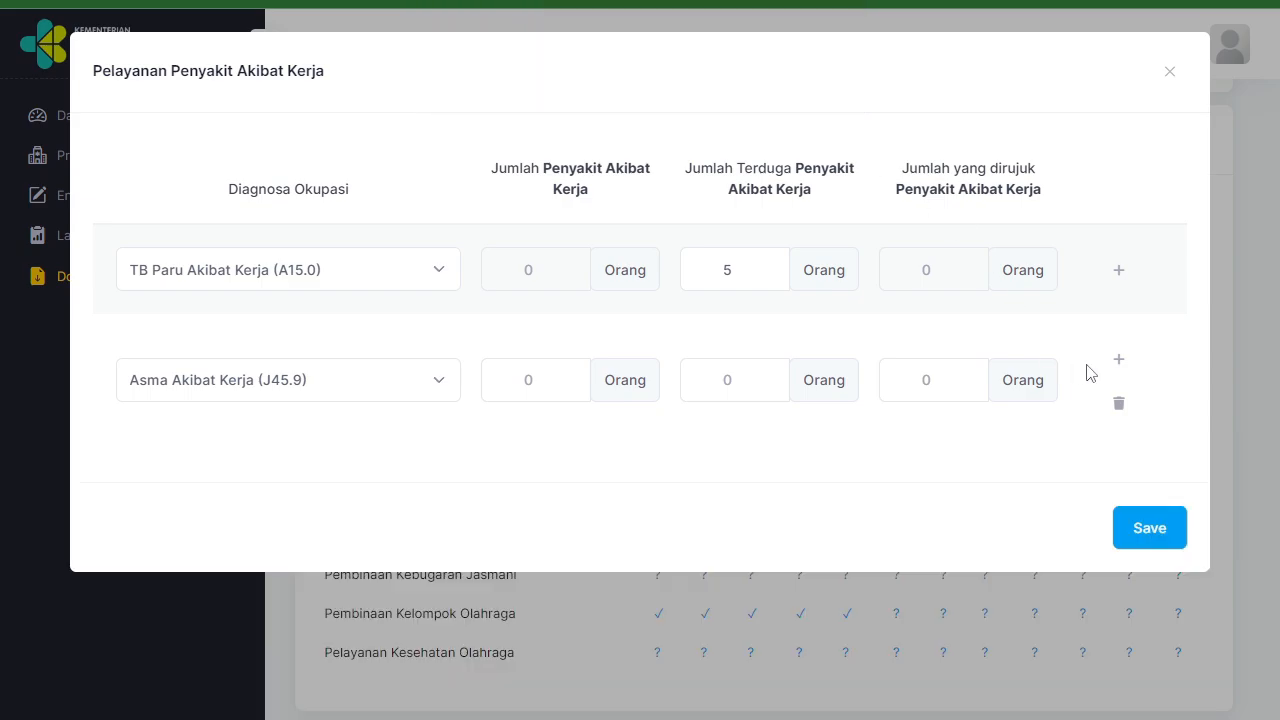
pyautogui.click(1121, 406)
pyautogui.click(727, 78)
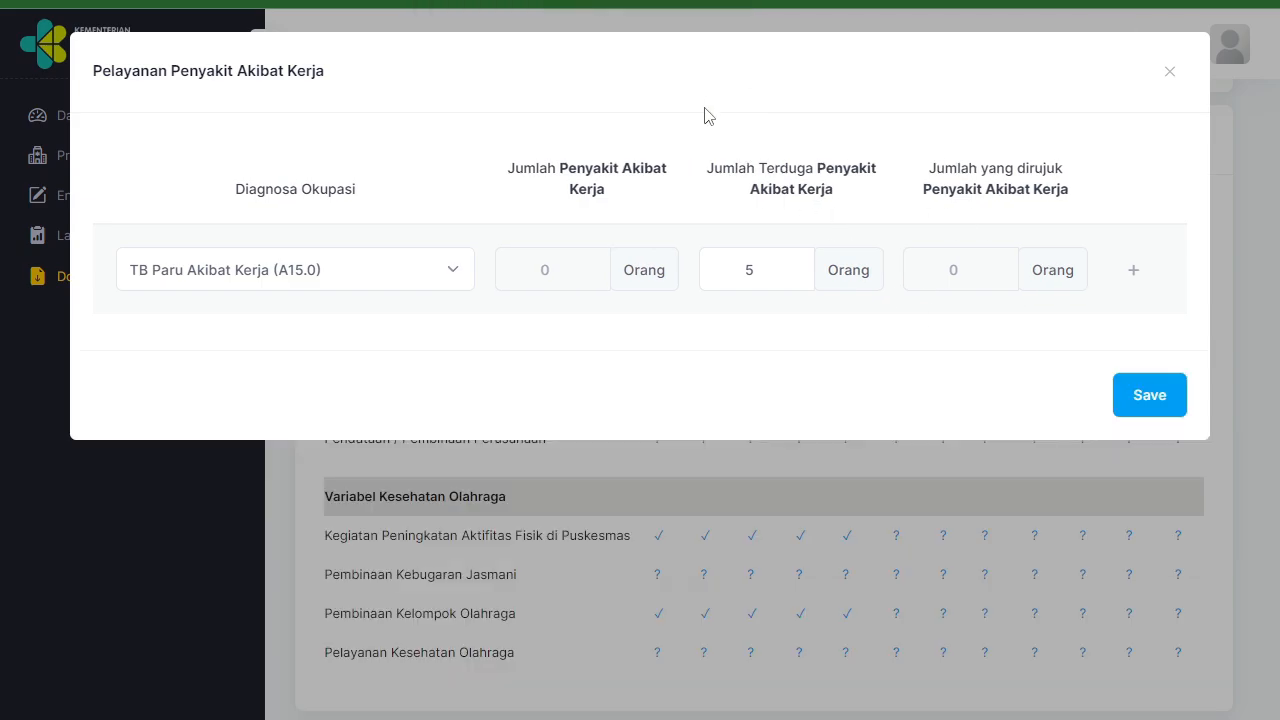
# Save the January Pelayanan Penyakit Akibat Kerja data
pyautogui.click(1150, 396)
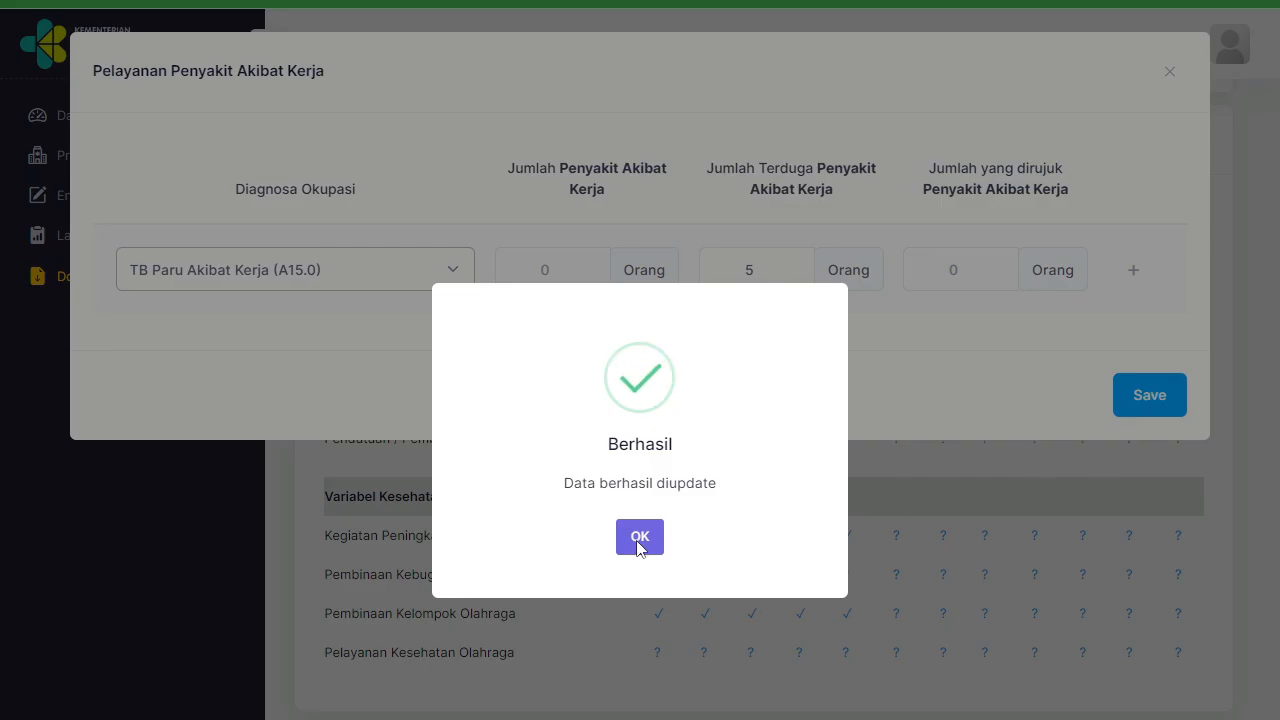
pyautogui.click(641, 538)
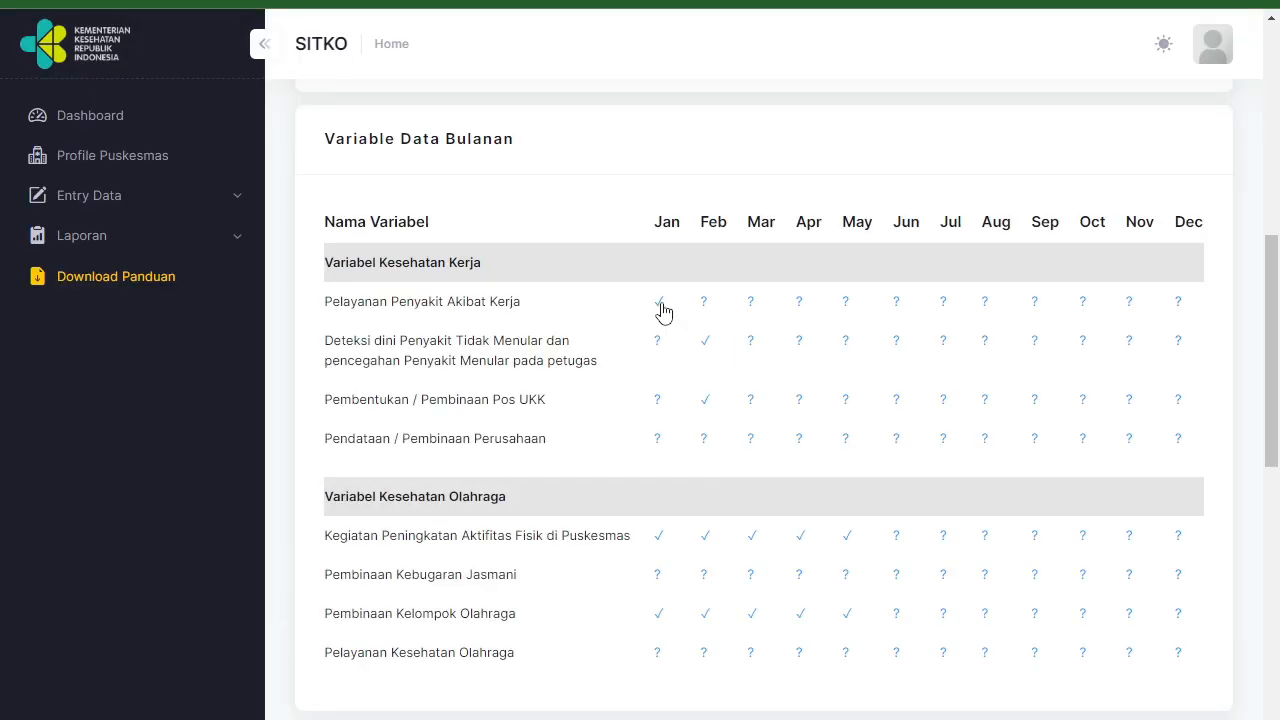
# Open the January Deteksi dini Penyakit Tidak Menular entry and save it with Ada unticked
pyautogui.moveTo(320, 349); pyautogui.dragTo(598, 362)
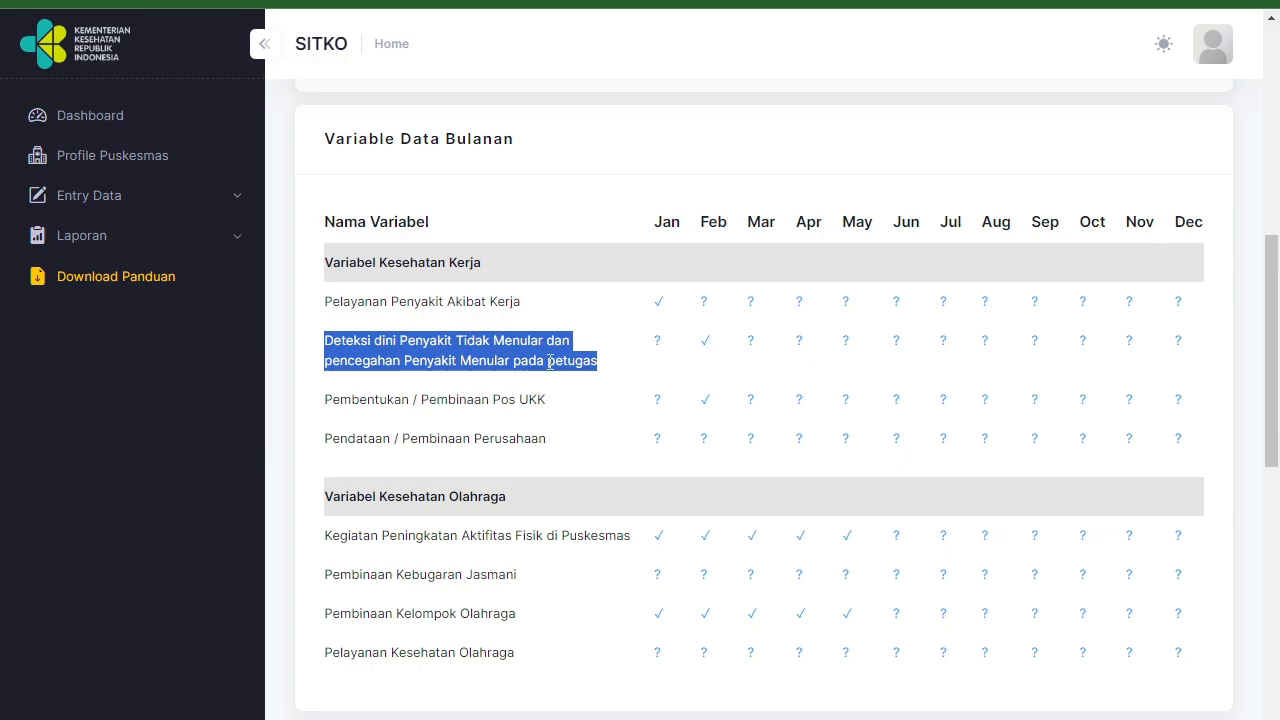
pyautogui.click(657, 345)
pyautogui.click(417, 195)
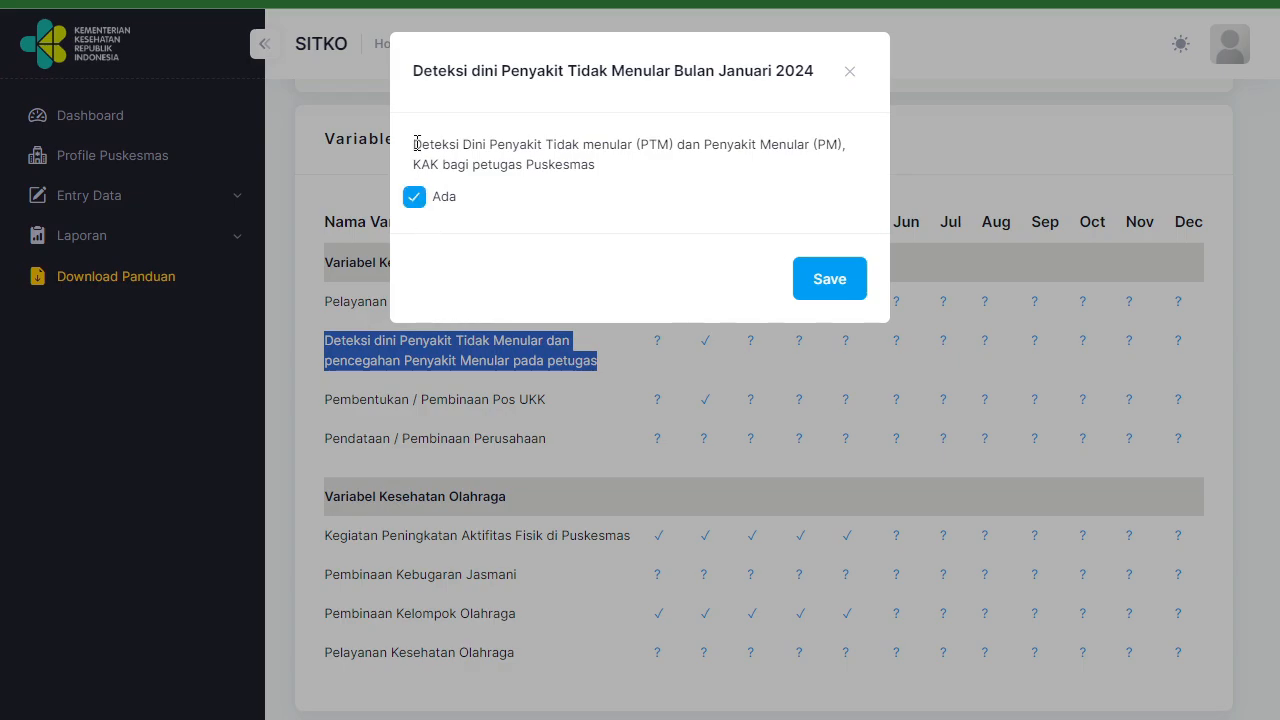
pyautogui.moveTo(413, 144); pyautogui.dragTo(598, 176)
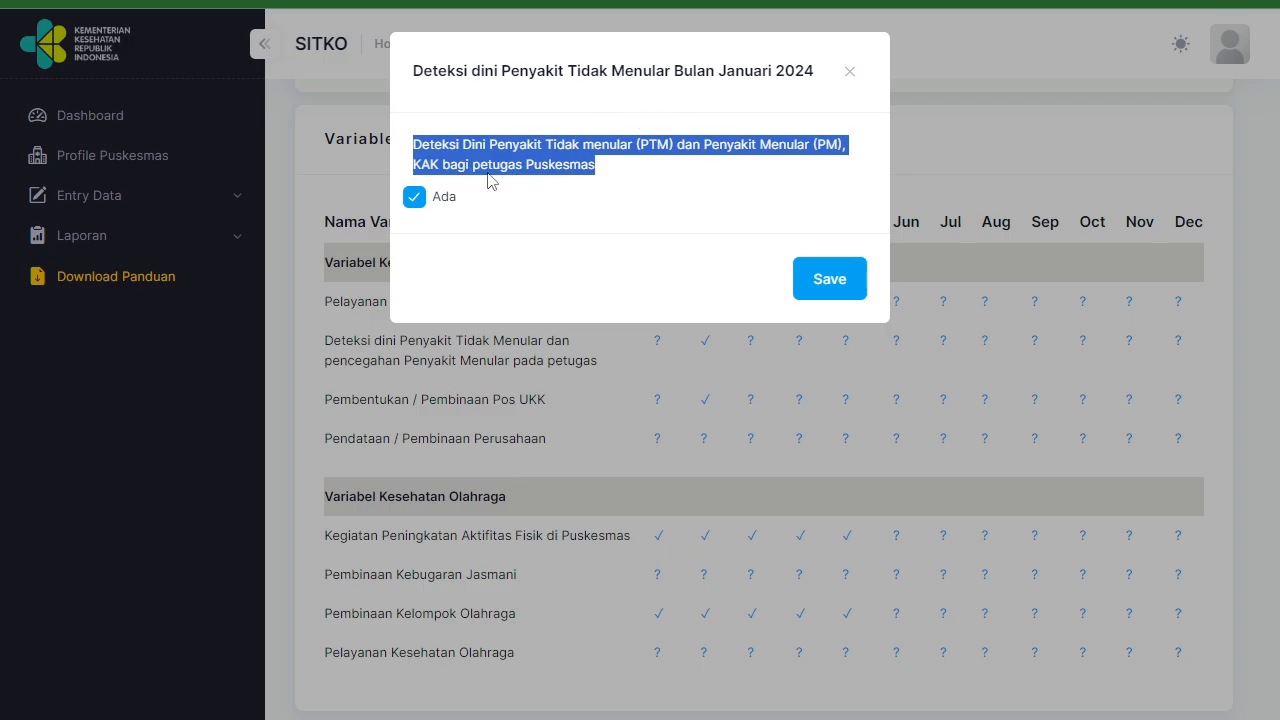
pyautogui.moveTo(674, 71); pyautogui.dragTo(811, 93)
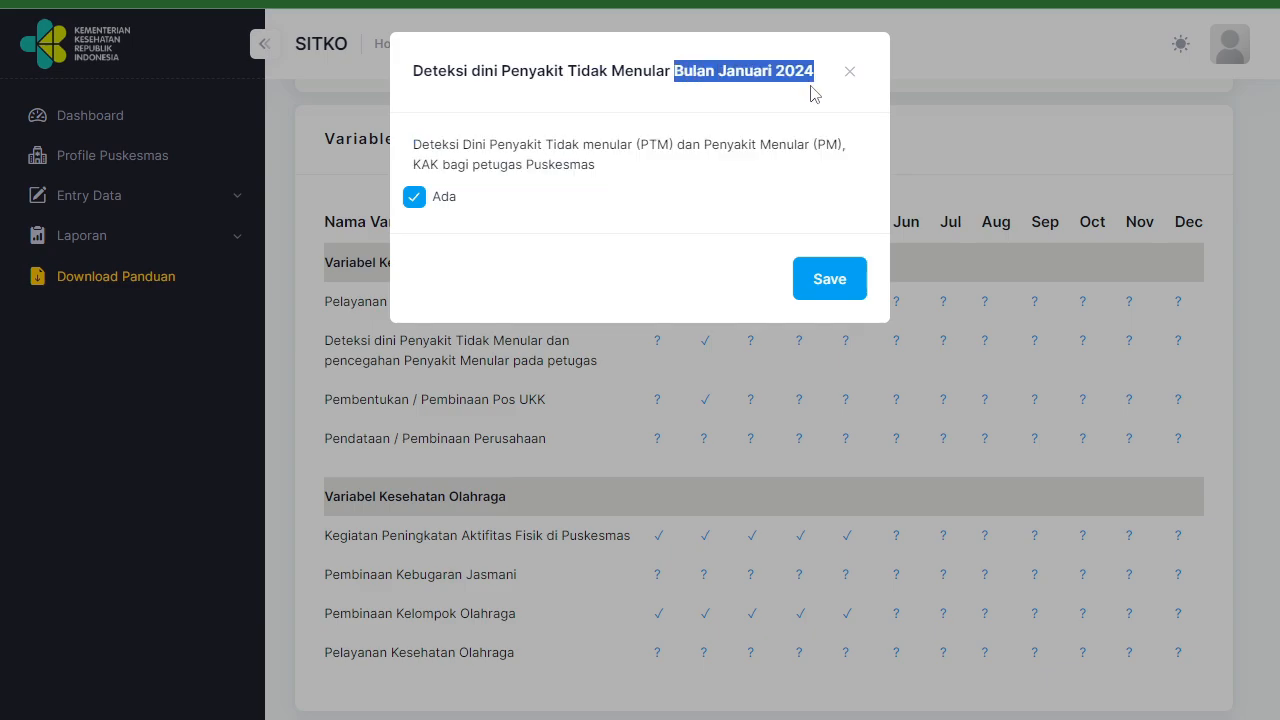
pyautogui.click(414, 198)
pyautogui.click(414, 199)
pyautogui.click(414, 199)
pyautogui.click(848, 282)
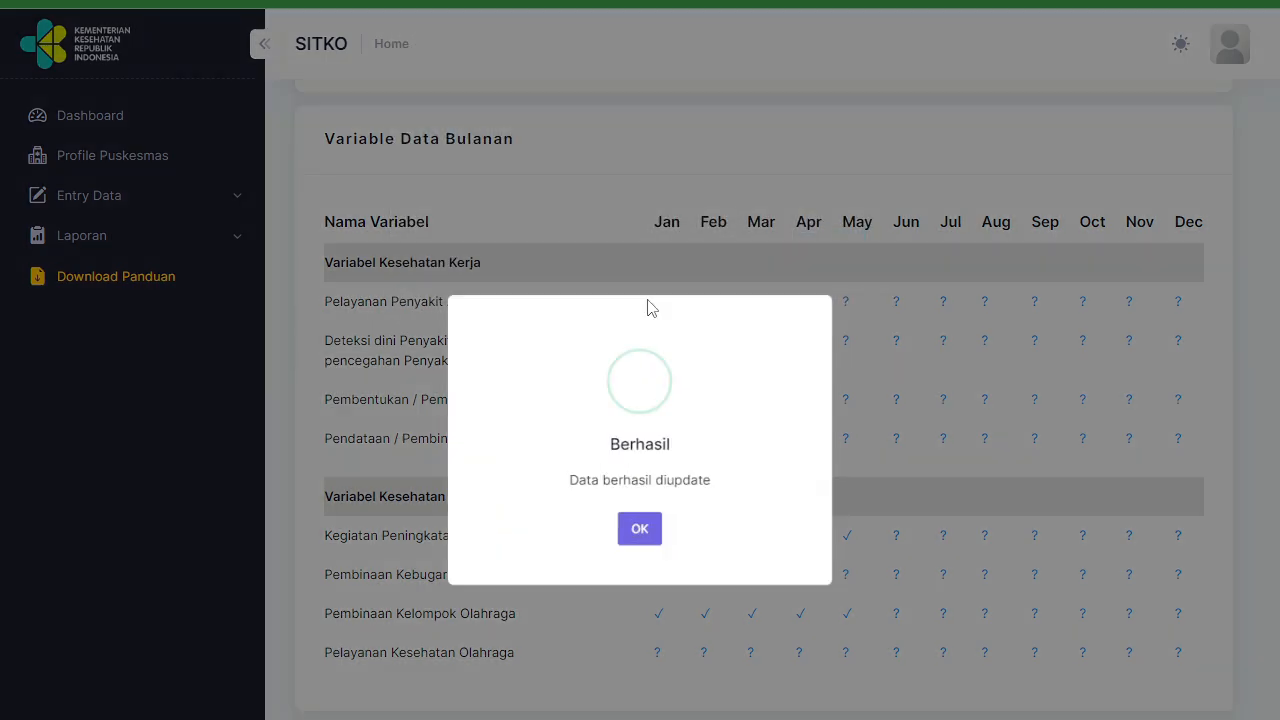
pyautogui.click(642, 533)
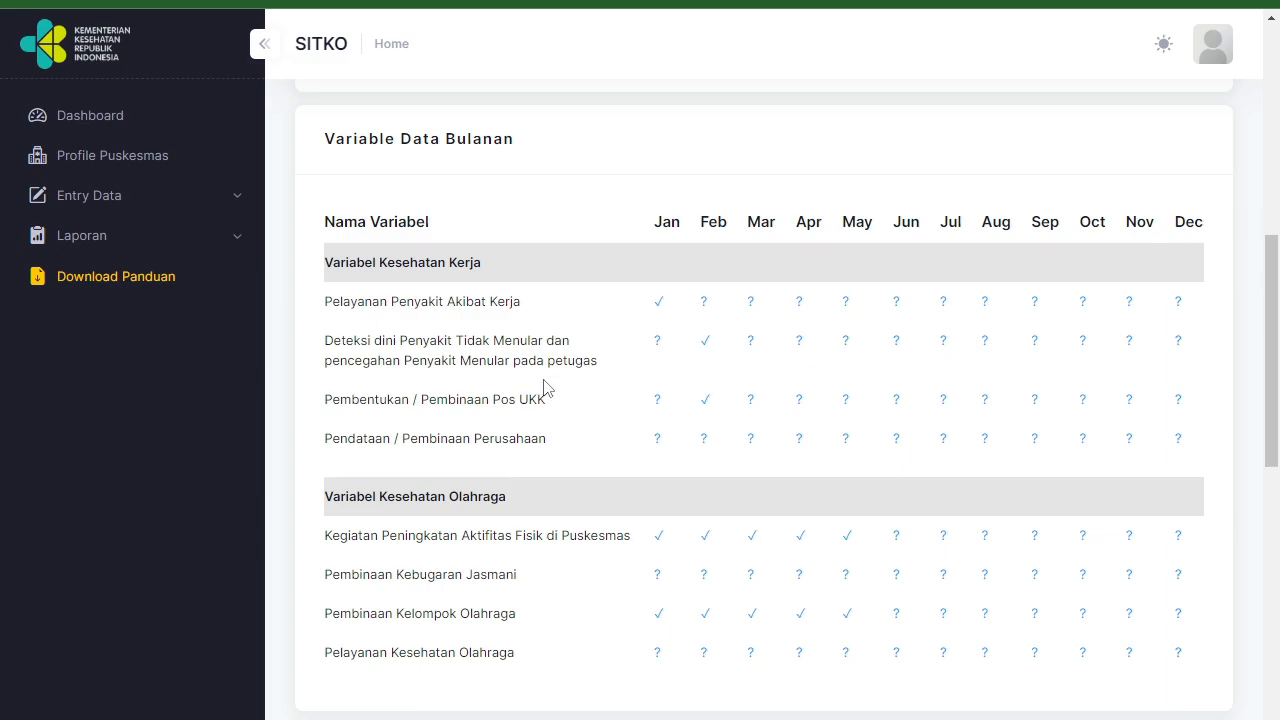
# Reopen the January Deteksi dini Penyakit Tidak Menular entry and save it again with Ada left unticked
pyautogui.moveTo(326, 348)
pyautogui.mouseDown()
pyautogui.moveTo(509, 352)
pyautogui.moveTo(580, 368)
pyautogui.moveTo(389, 362)
pyautogui.moveTo(325, 341)
pyautogui.mouseUp()
pyautogui.click(583, 366)
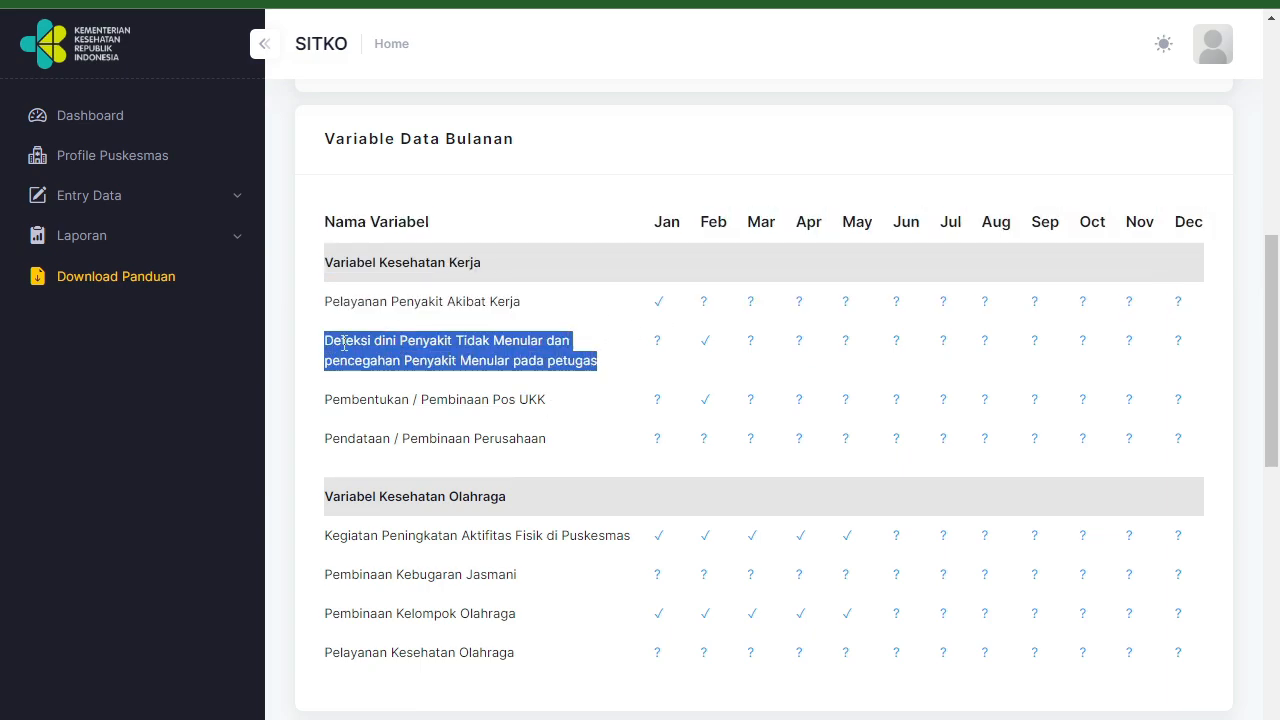
pyautogui.click(658, 342)
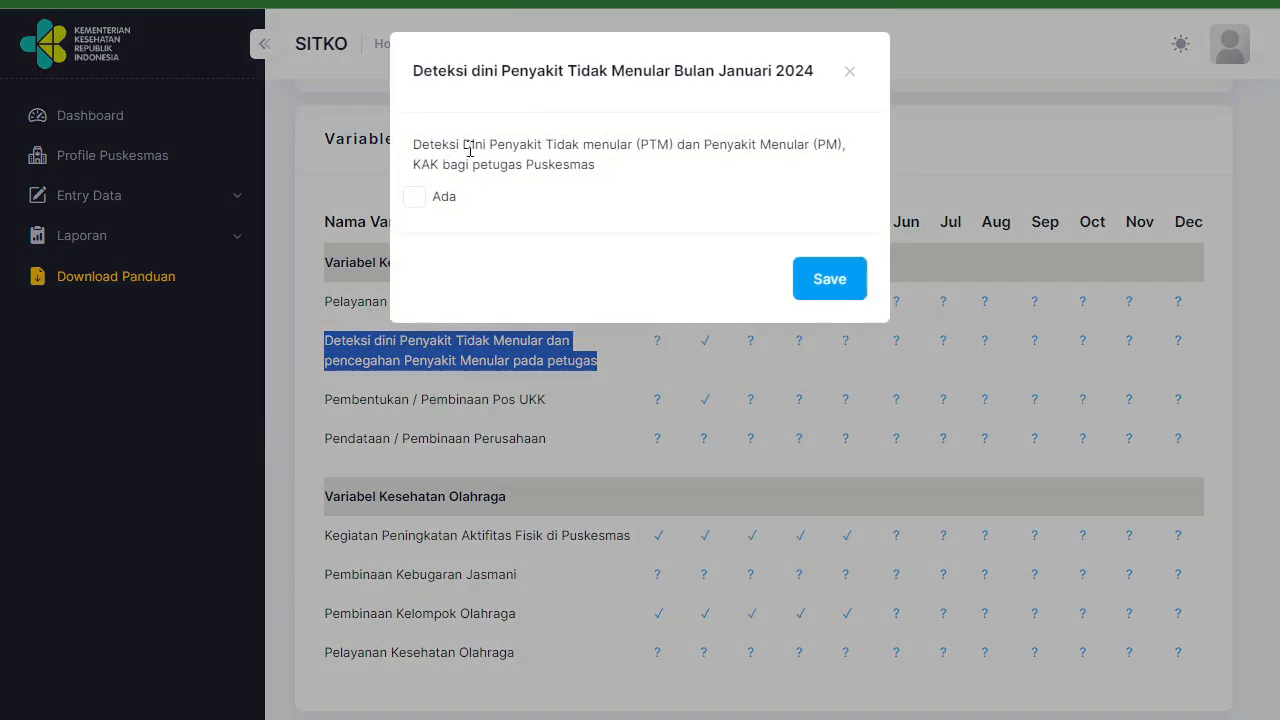
pyautogui.moveTo(416, 148); pyautogui.dragTo(606, 177)
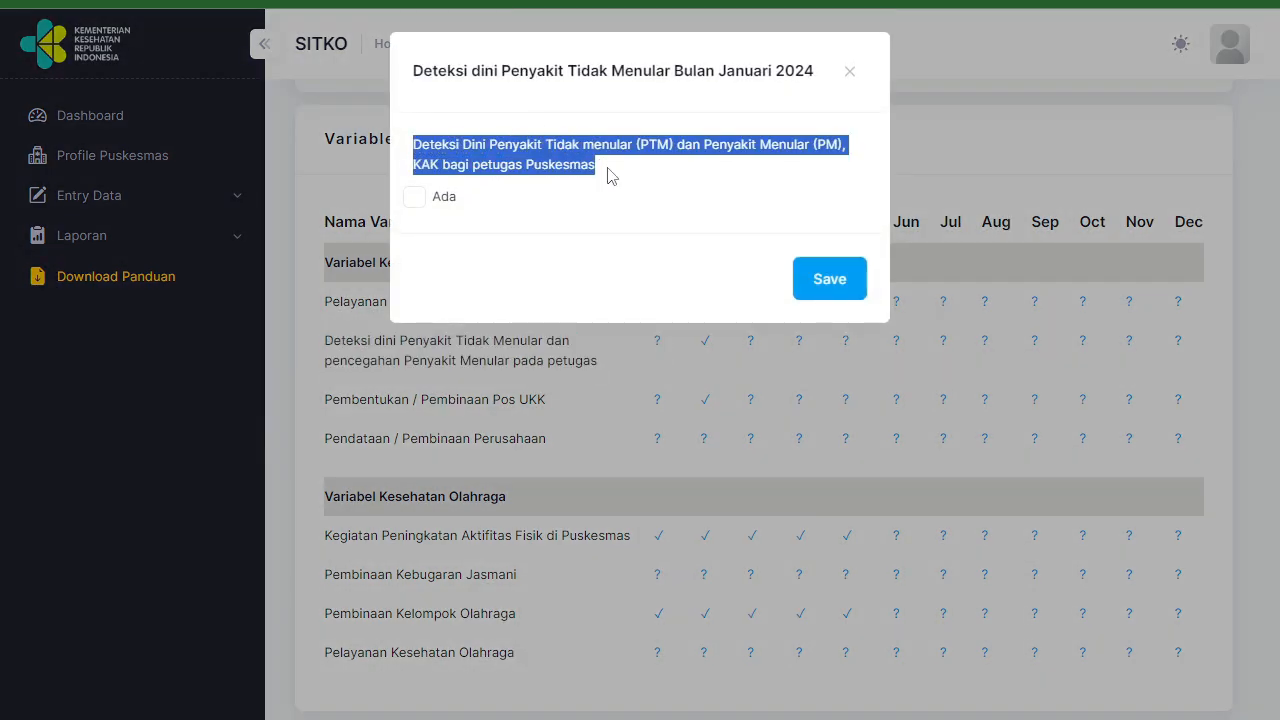
pyautogui.click(426, 222)
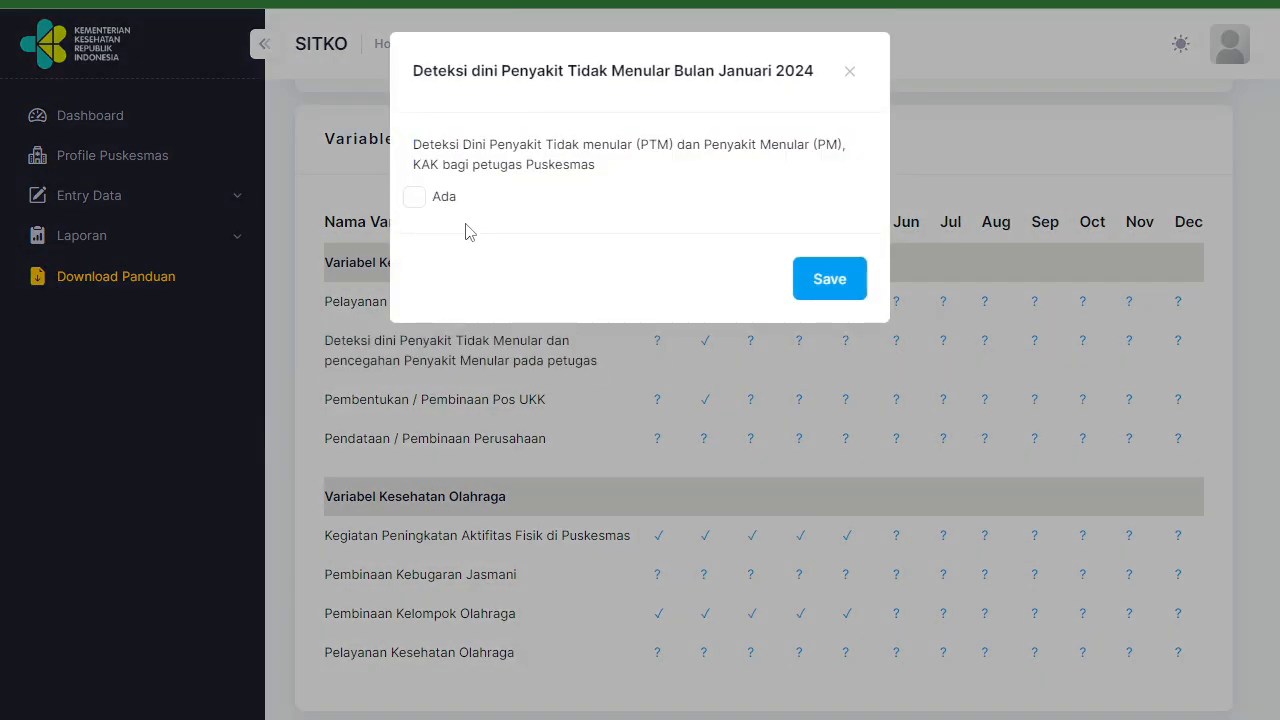
pyautogui.click(825, 289)
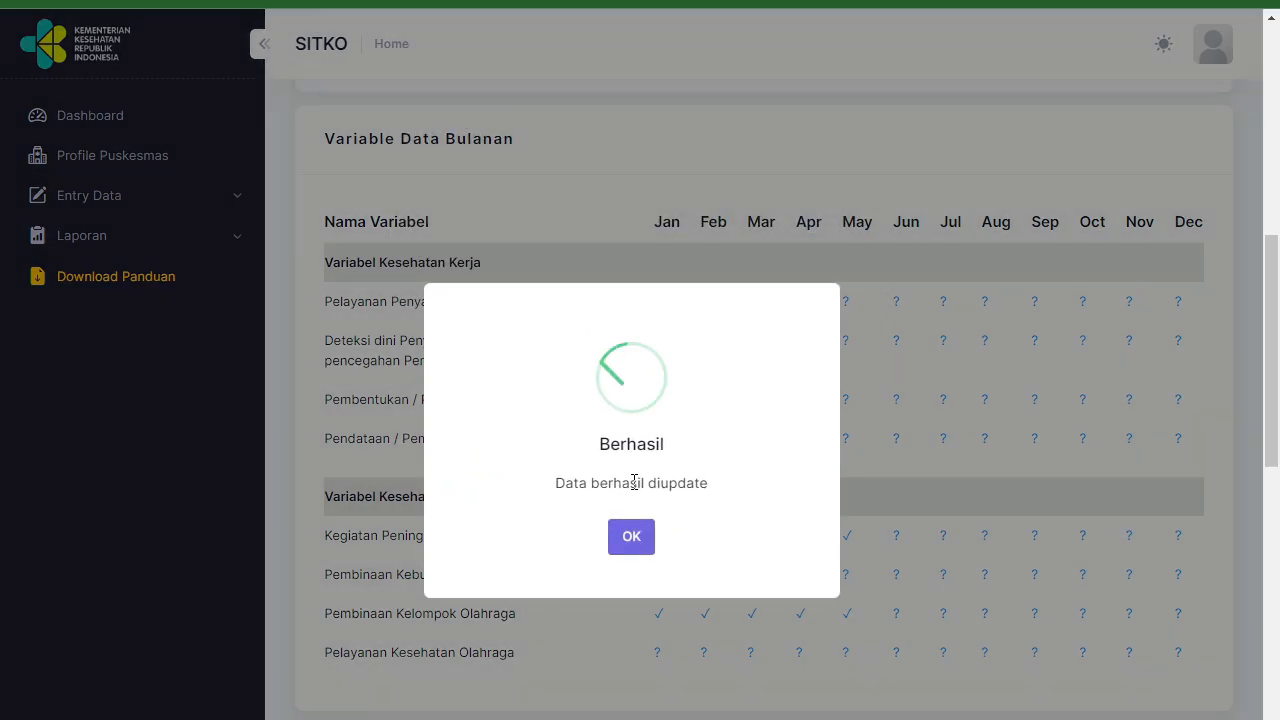
pyautogui.click(640, 545)
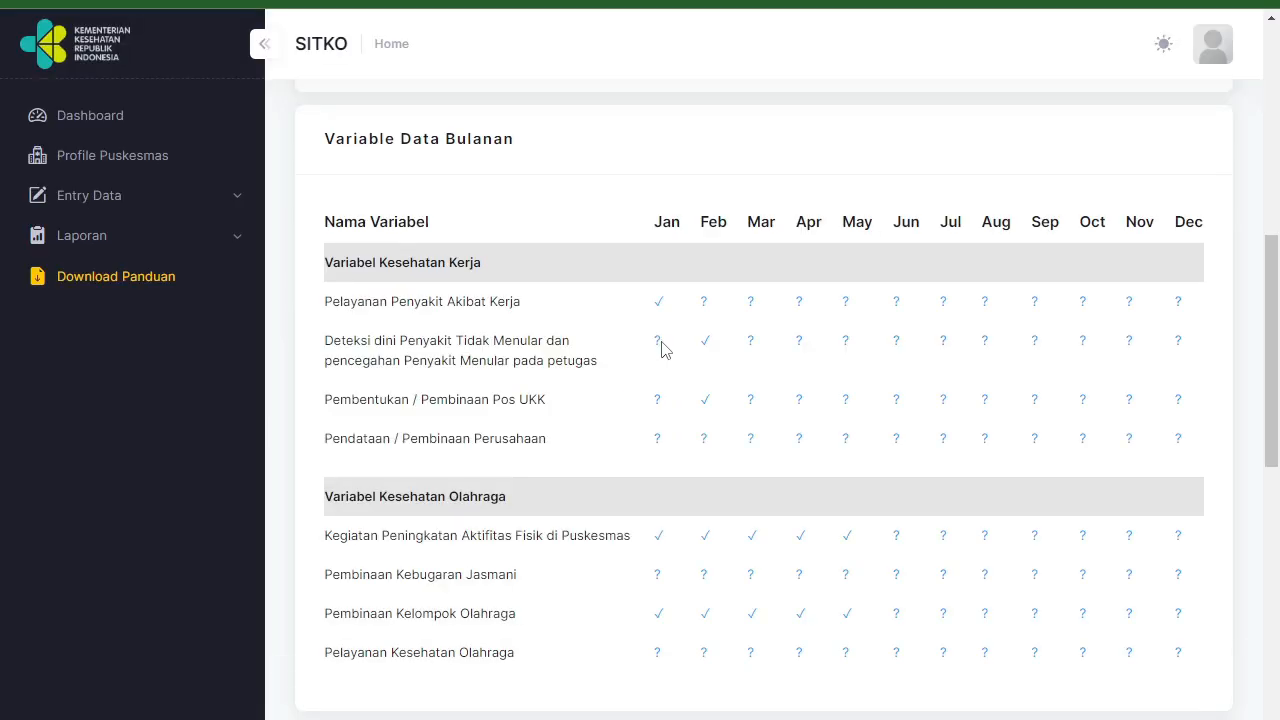
# Tick Ada in the January Deteksi dini Penyakit Tidak Menular entry and save it
pyautogui.click(658, 350)
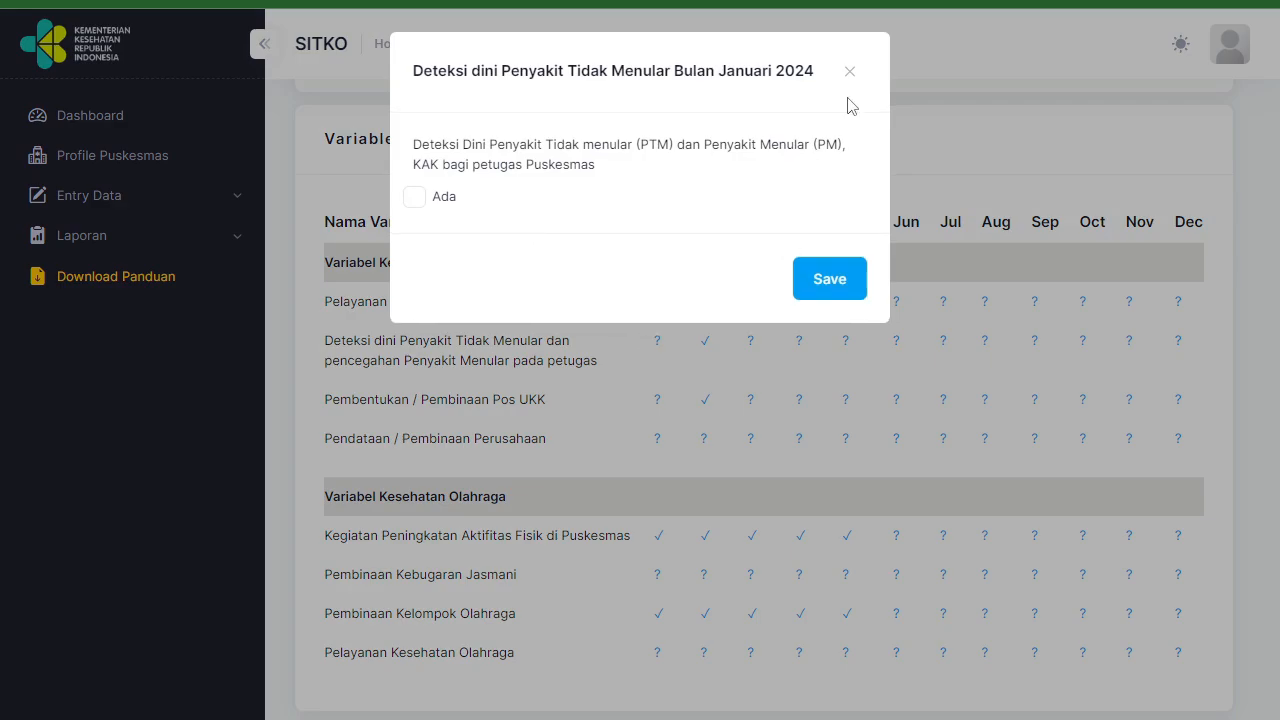
pyautogui.click(849, 70)
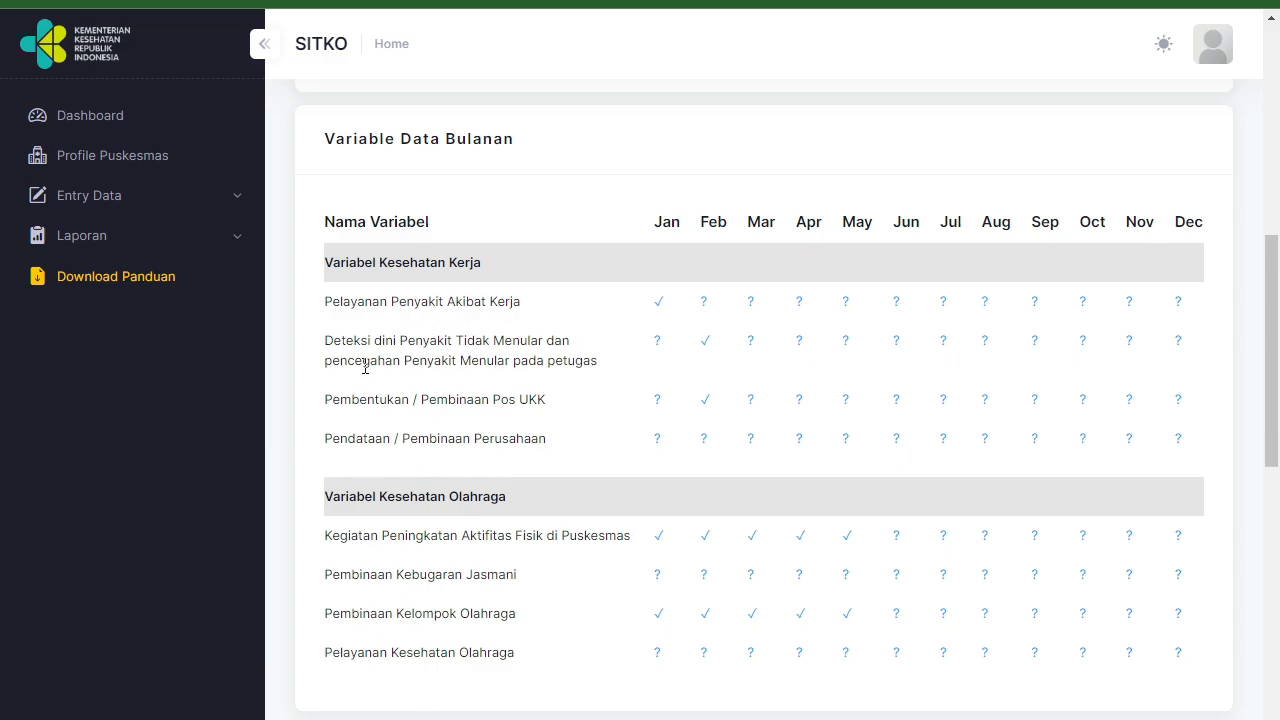
pyautogui.click(657, 342)
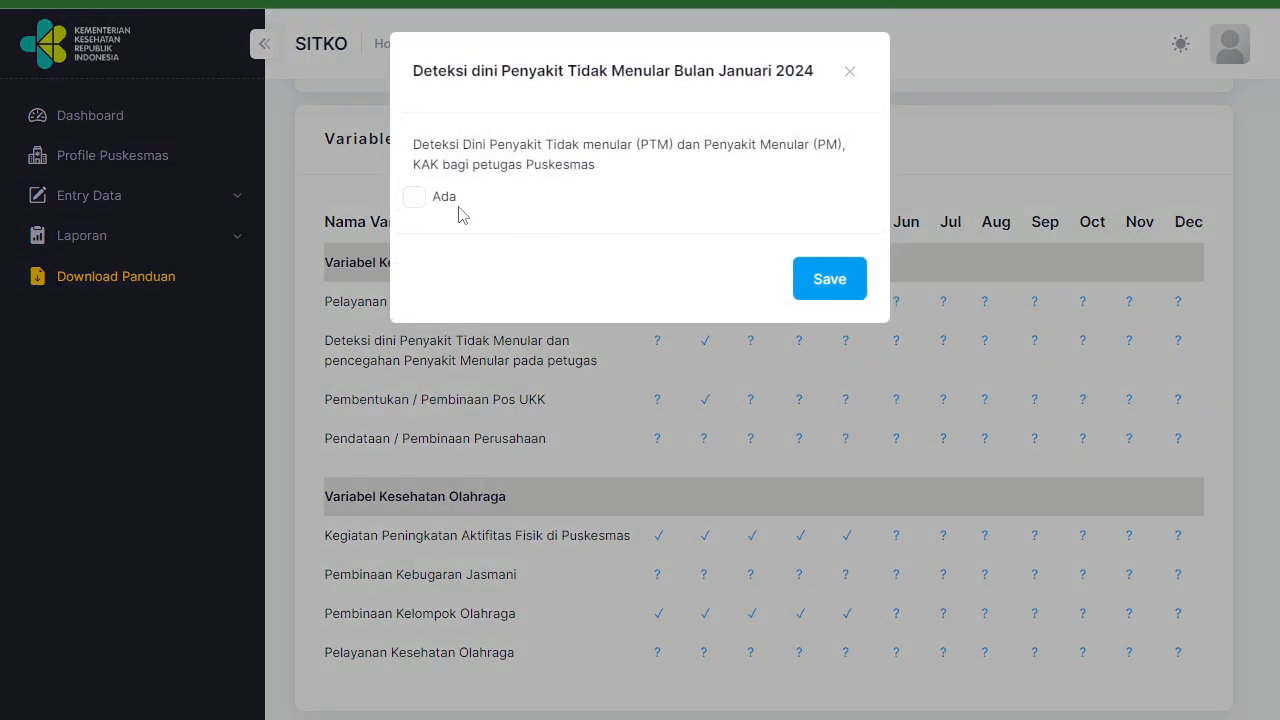
pyautogui.click(414, 197)
pyautogui.click(820, 292)
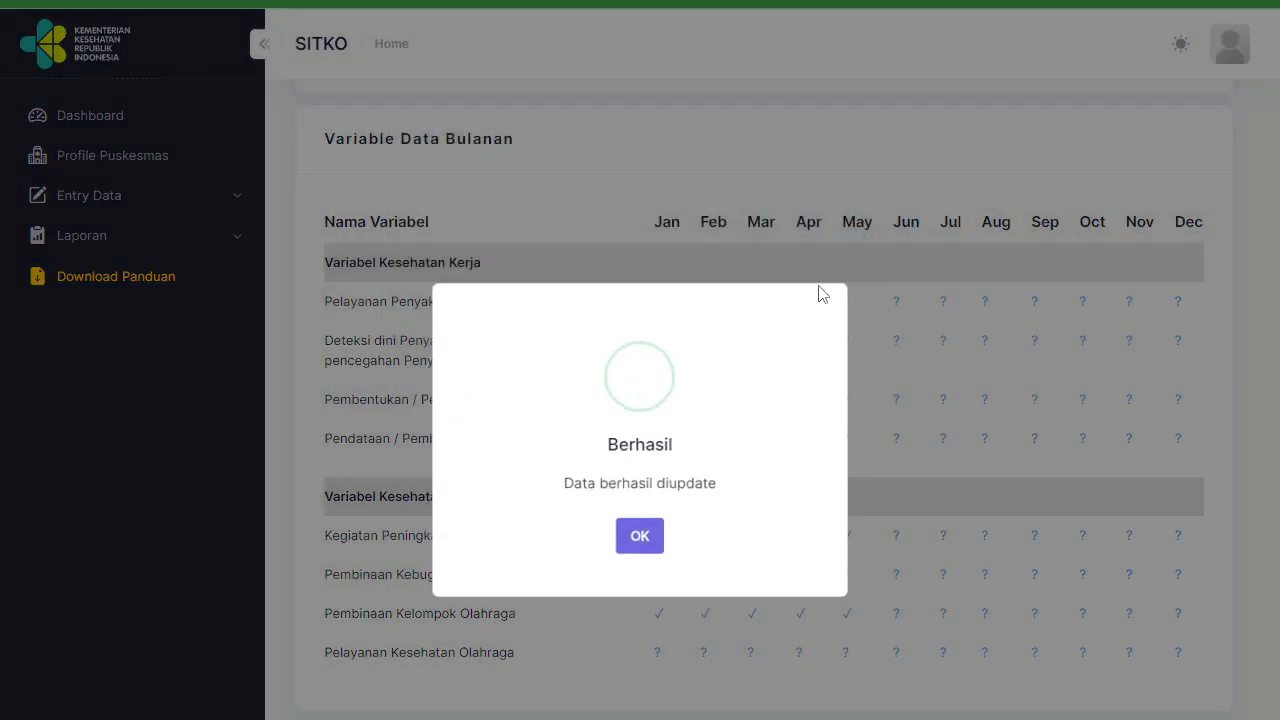
# Untick Ada in the January 2024 Deteksi dini Penyakit Tidak Menular entry and save it
pyautogui.click(640, 535)
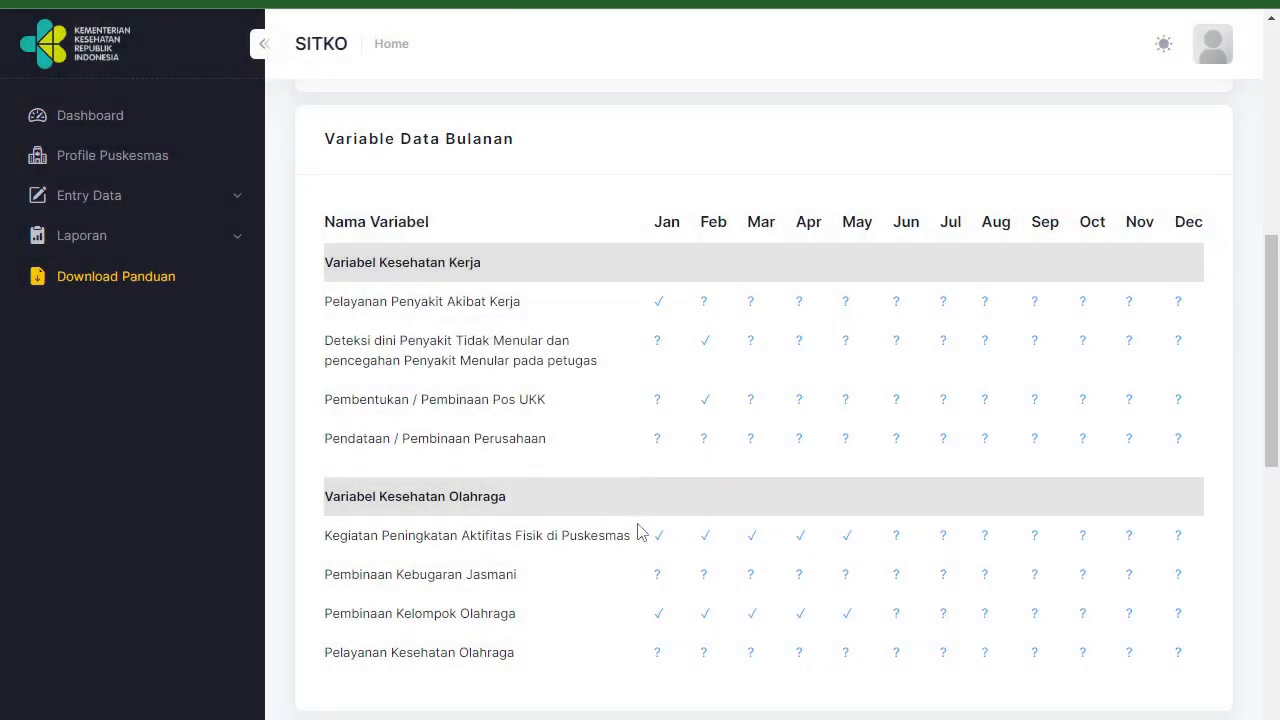
pyautogui.click(659, 347)
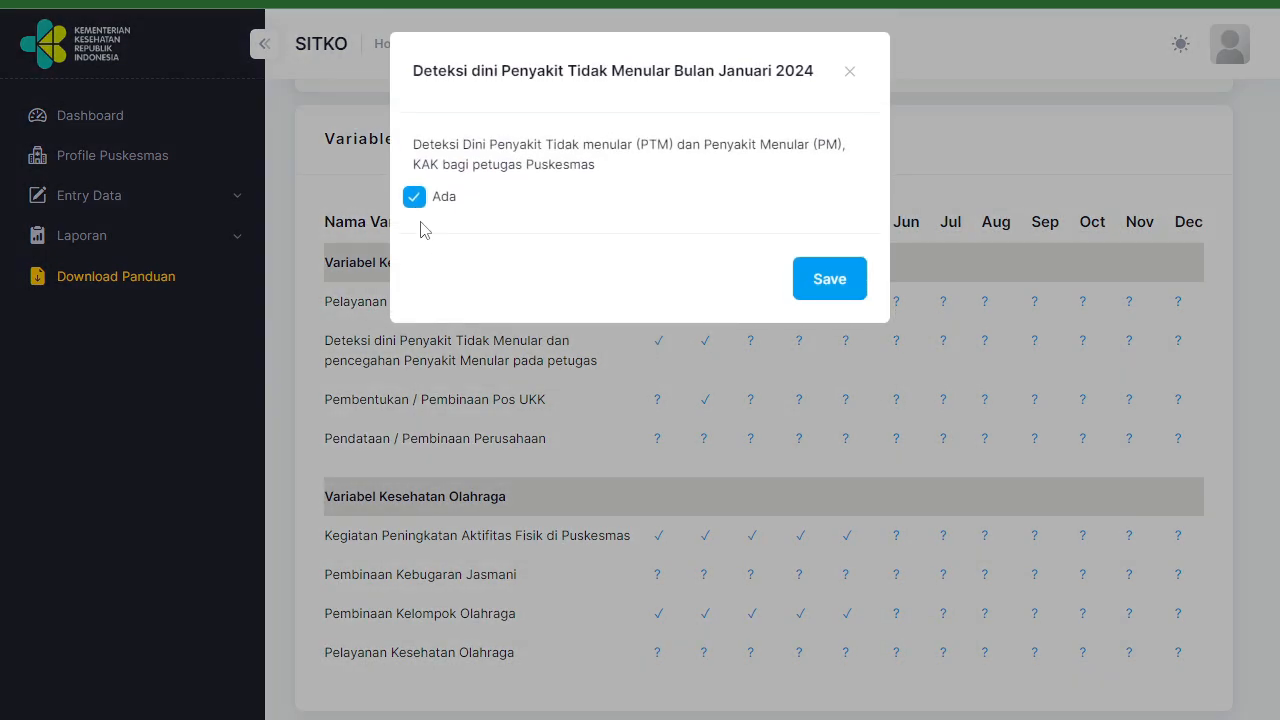
pyautogui.click(415, 200)
pyautogui.click(823, 288)
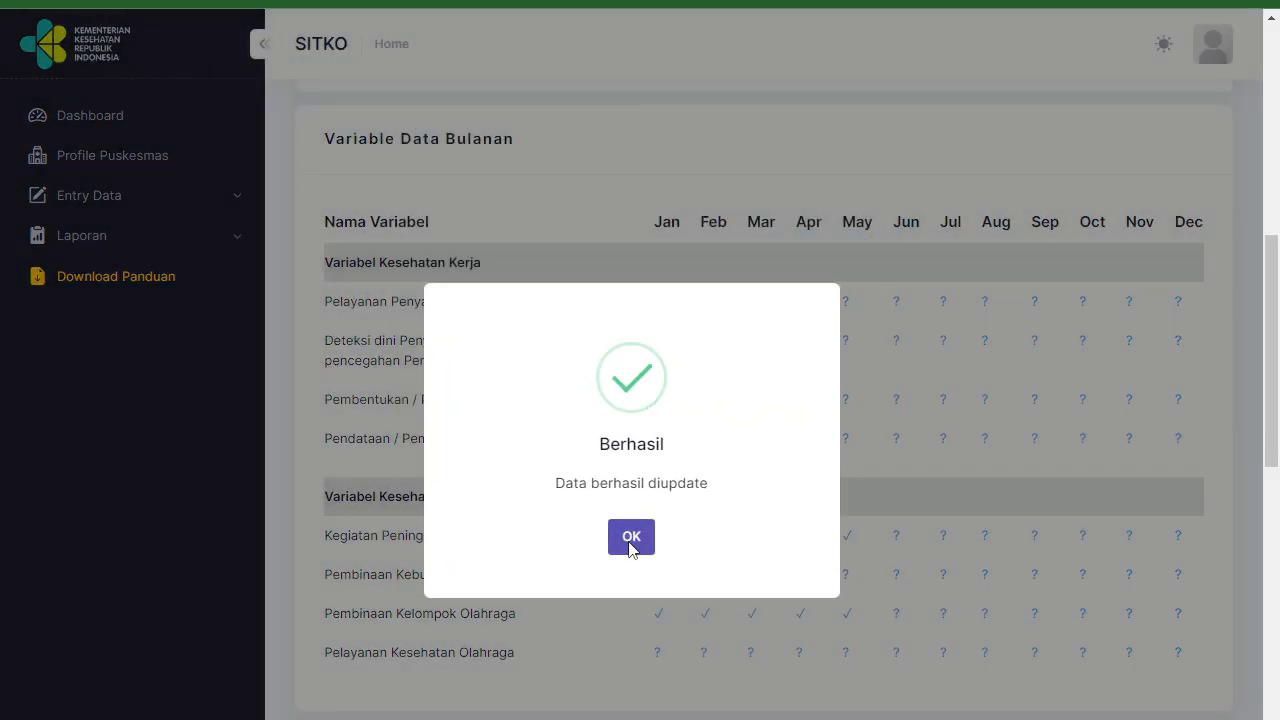
pyautogui.click(631, 540)
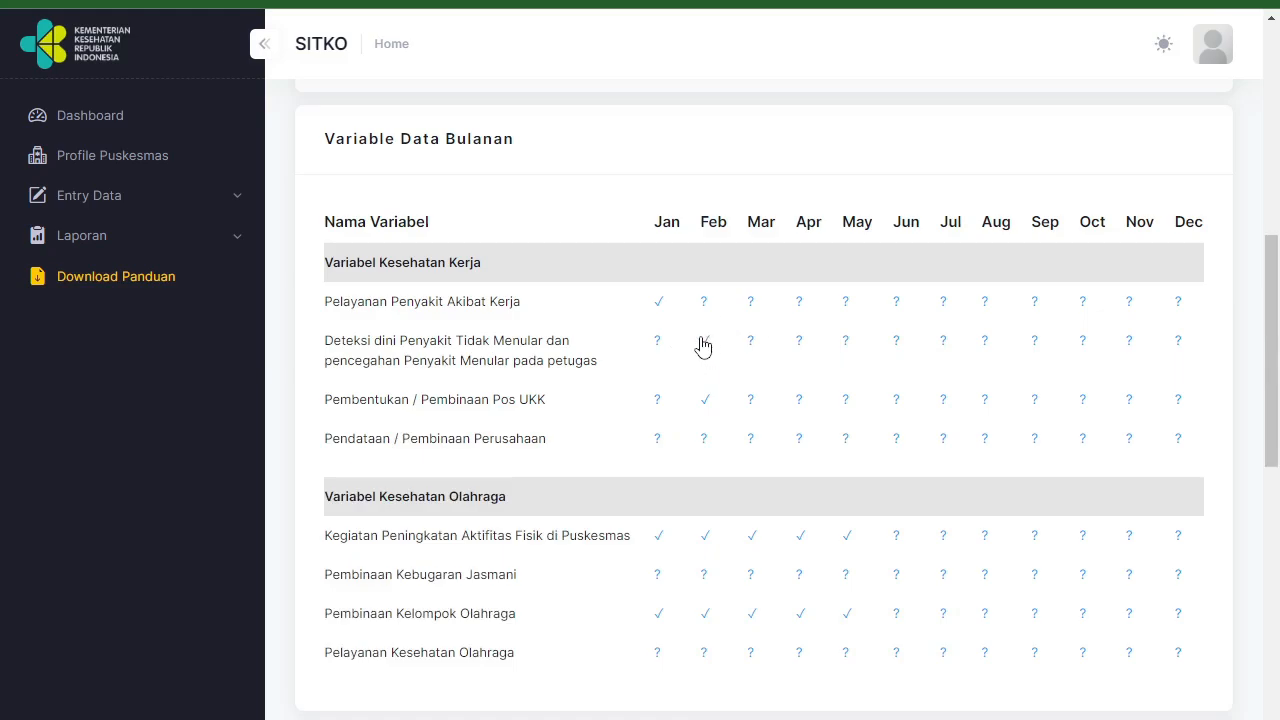
# Agree to fill in Pembentukan / Pembinaan Pos UKK for January 2024 and start adding a new Pos UKK record
pyautogui.click(658, 405)
pyautogui.click(426, 190)
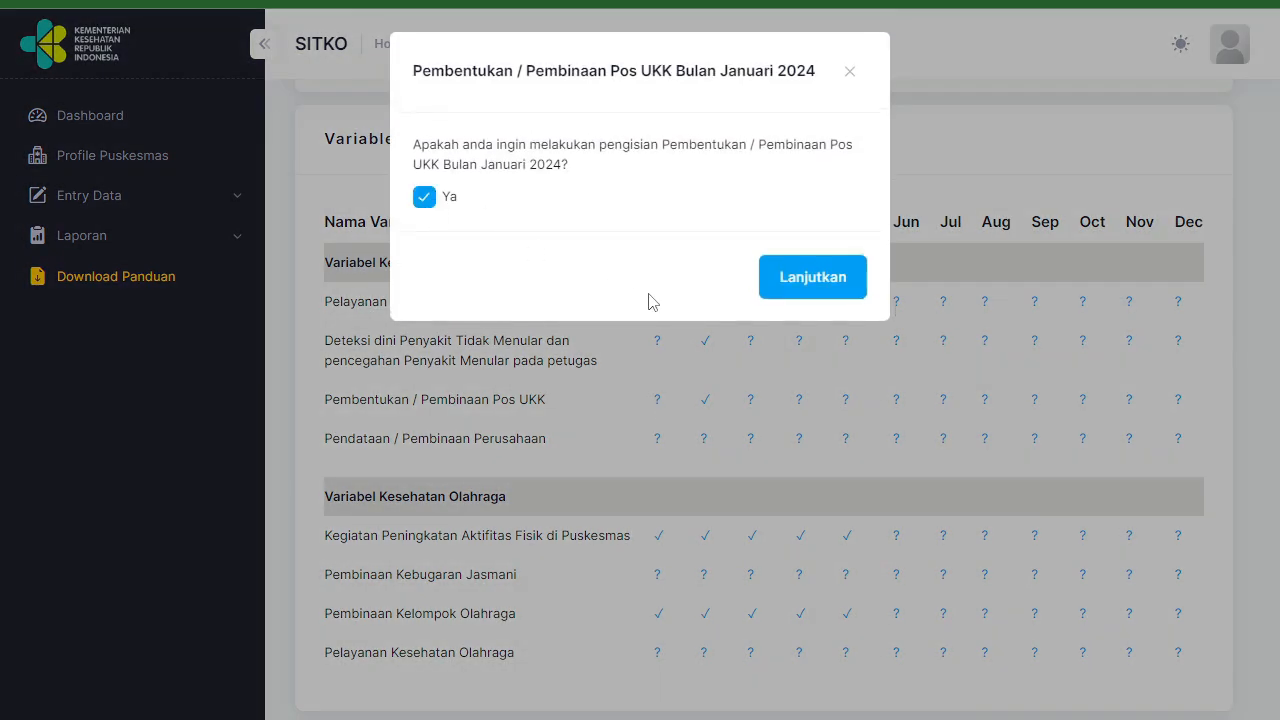
pyautogui.click(795, 288)
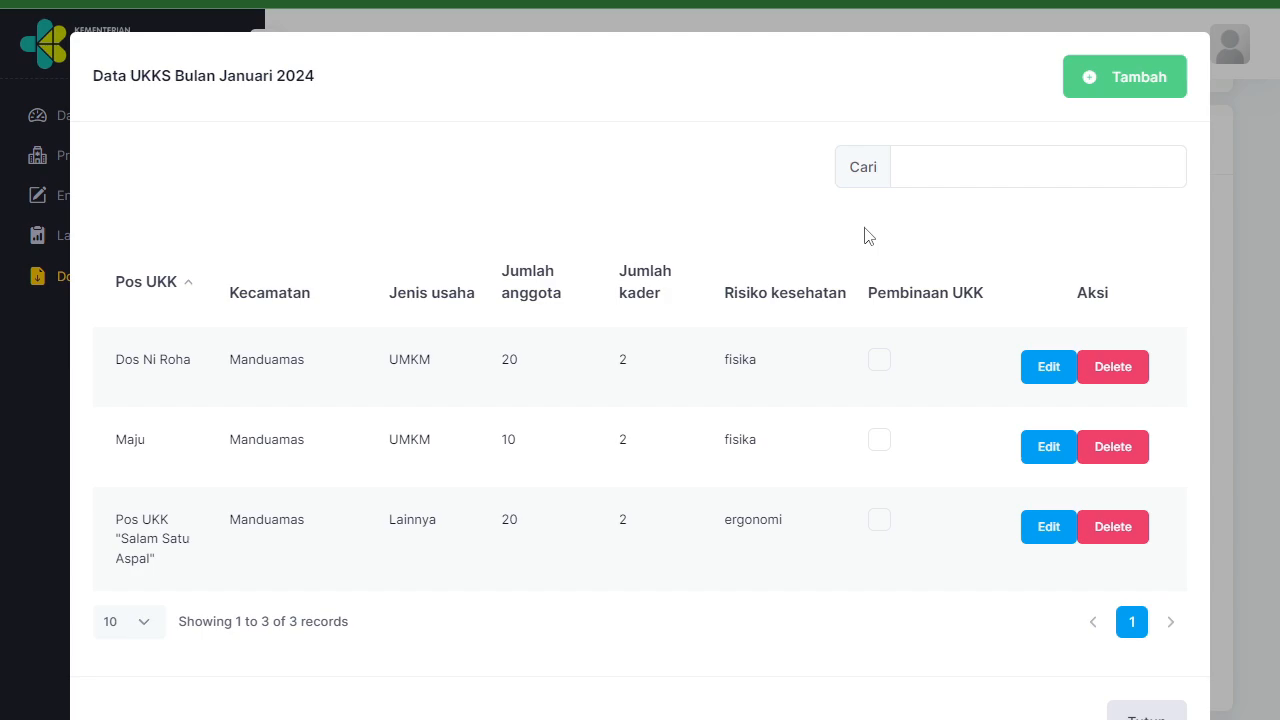
pyautogui.click(1096, 78)
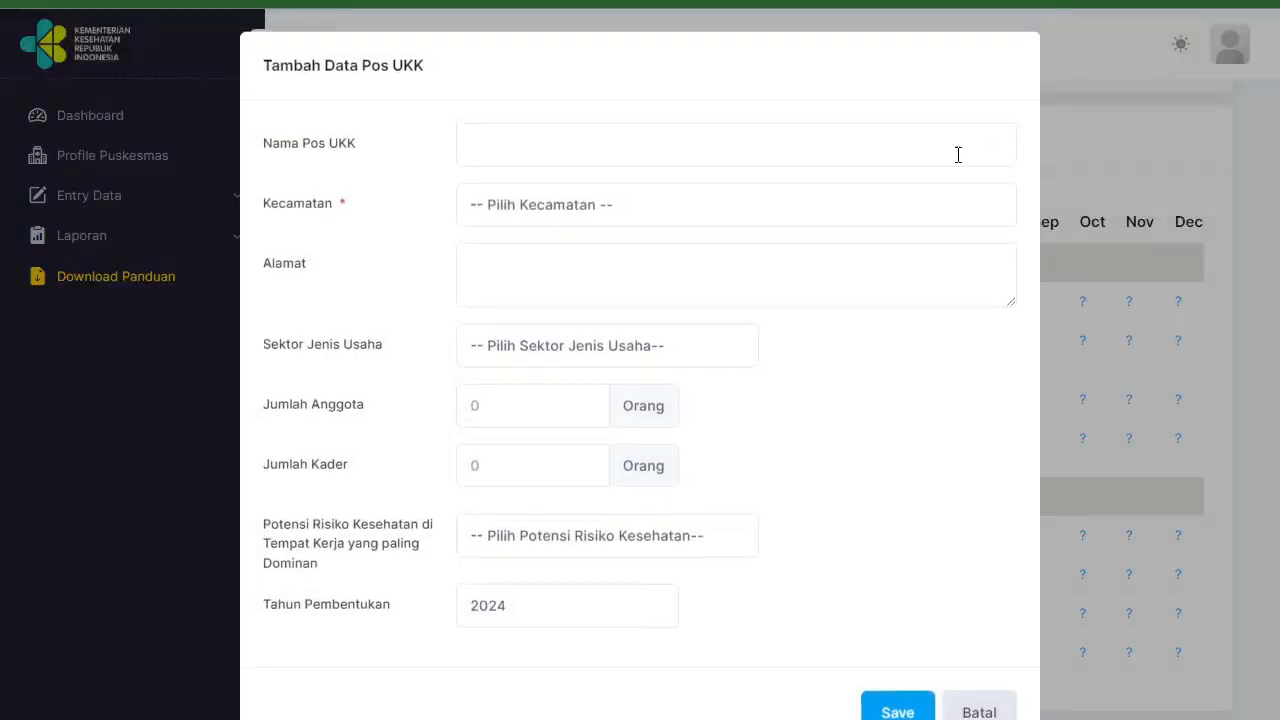
# Look through the fields of the new Pos UKK form, including the Kecamatan and Sektor Jenis Usaha options
pyautogui.click(554, 144)
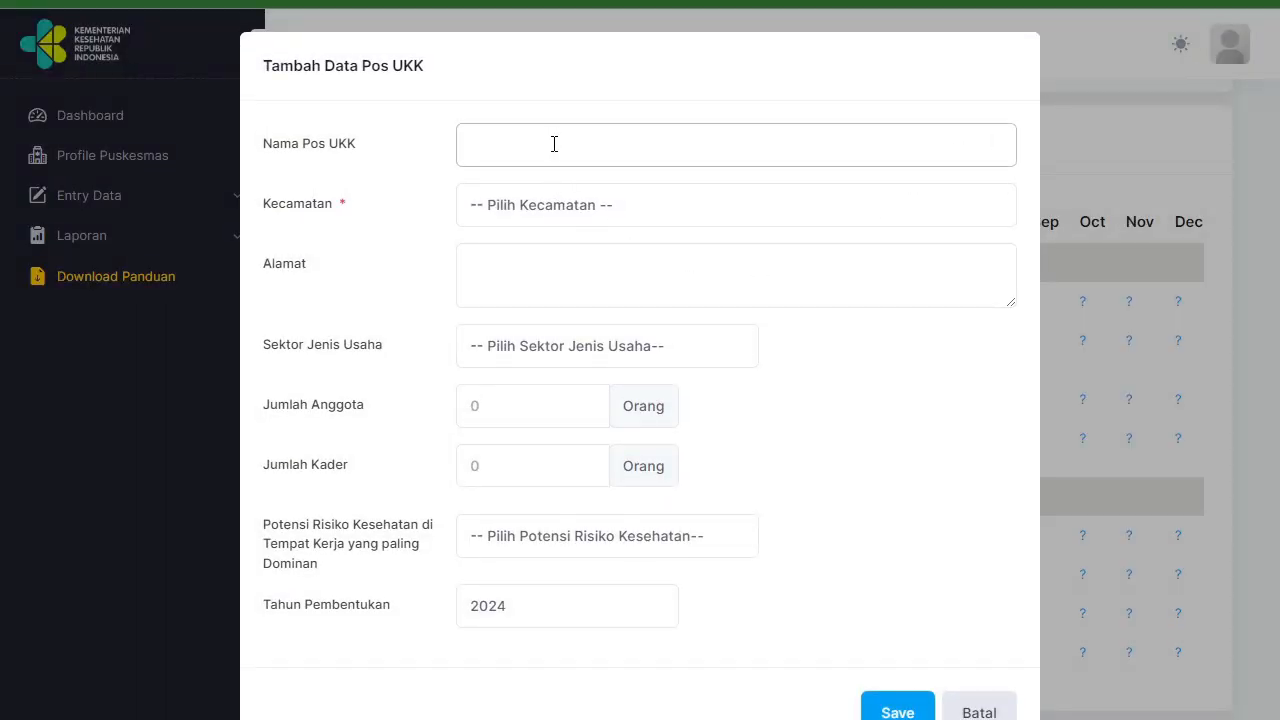
pyautogui.click(552, 214)
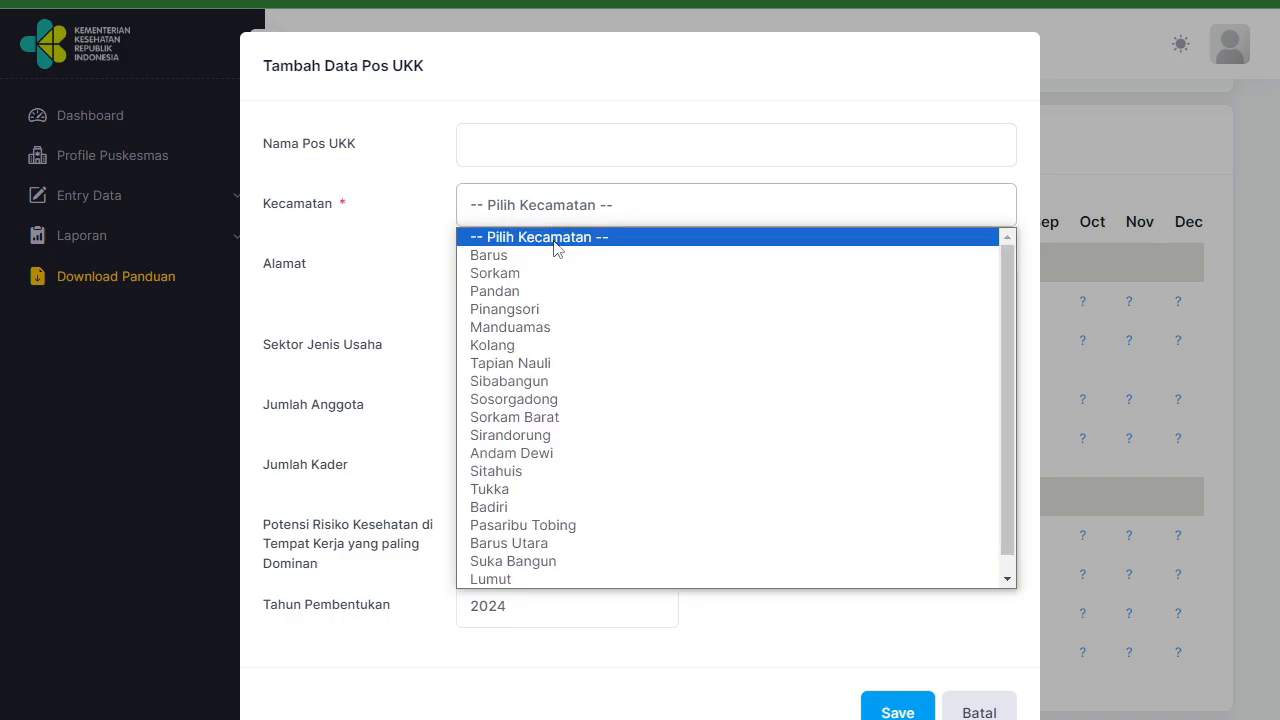
pyautogui.click(391, 291)
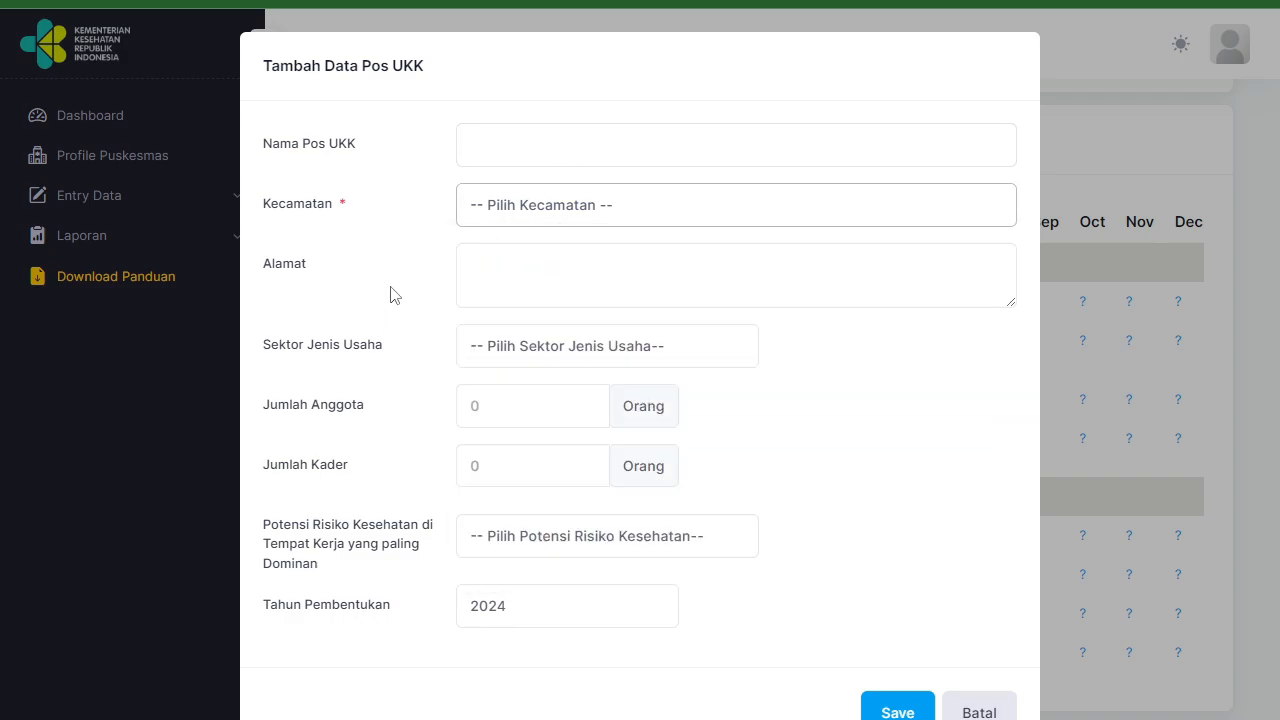
pyautogui.click(497, 254)
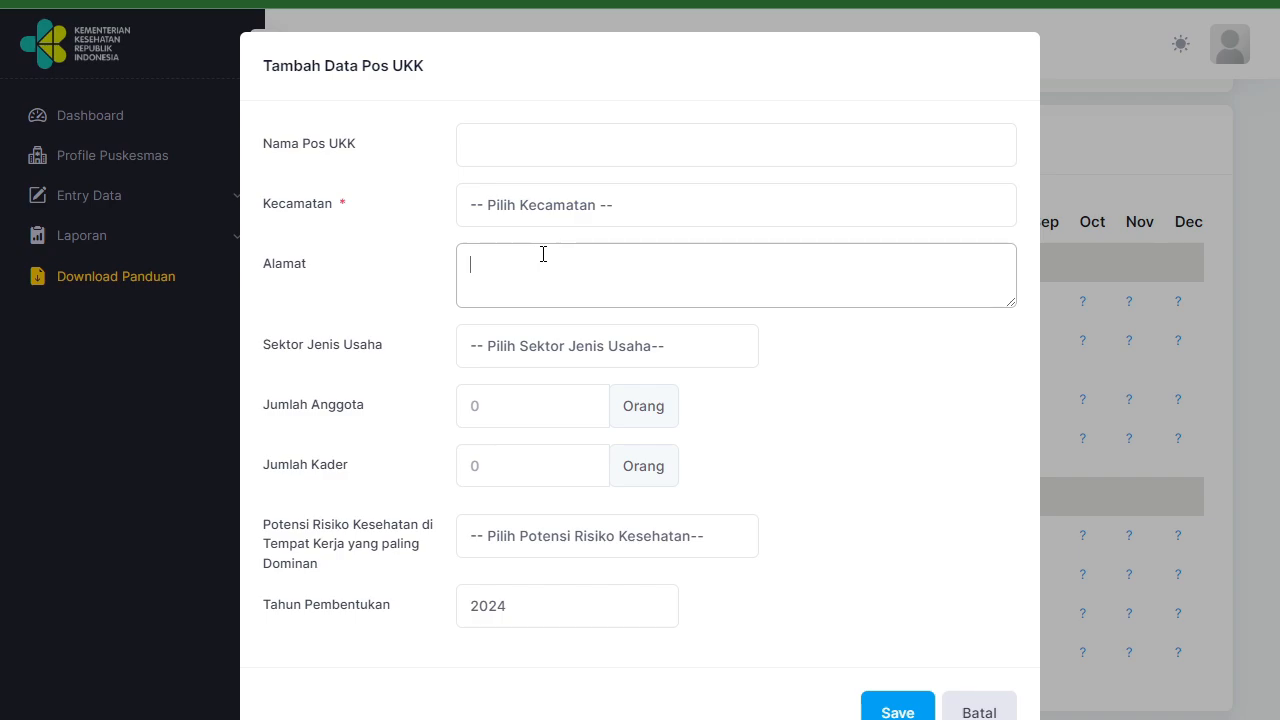
pyautogui.click(575, 361)
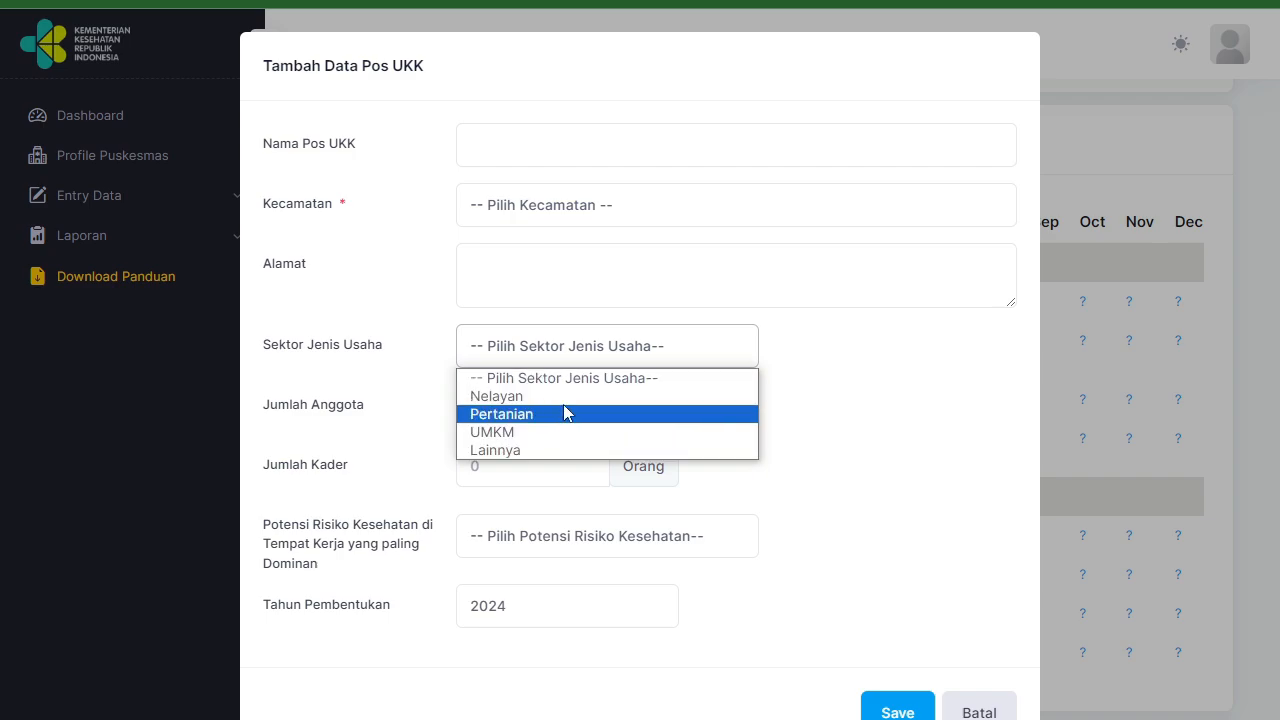
pyautogui.click(883, 334)
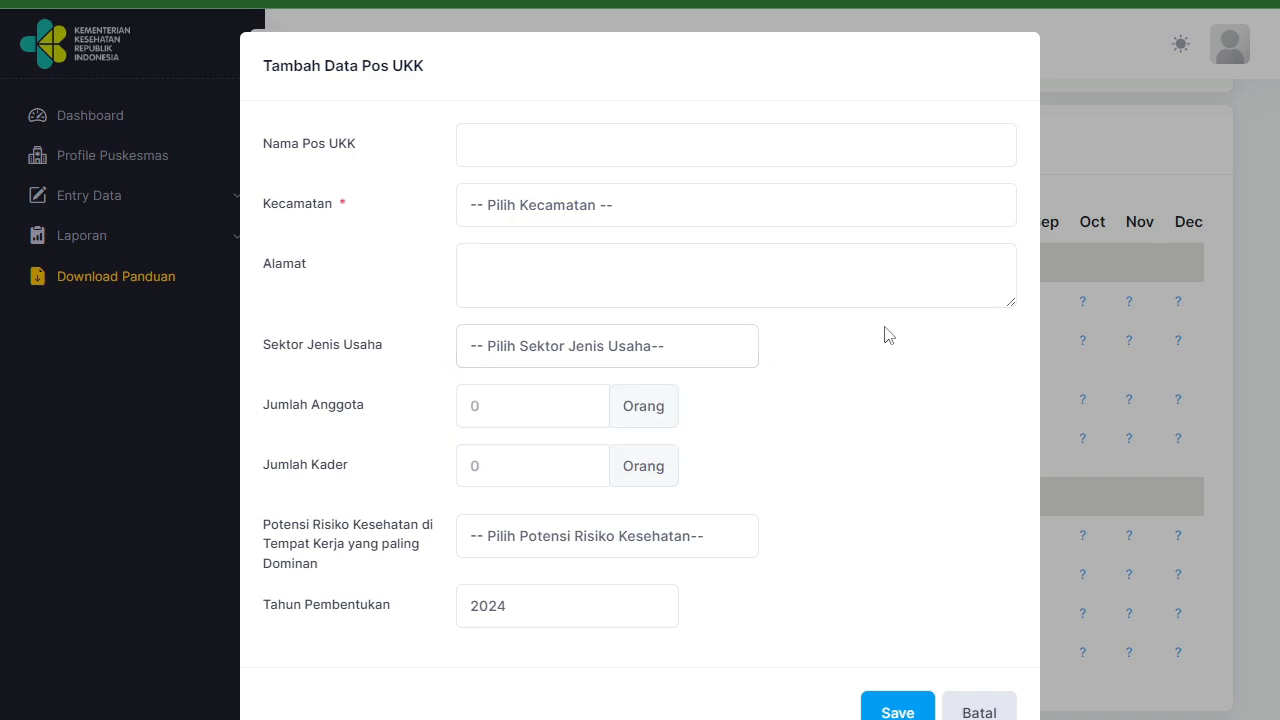
pyautogui.click(525, 412)
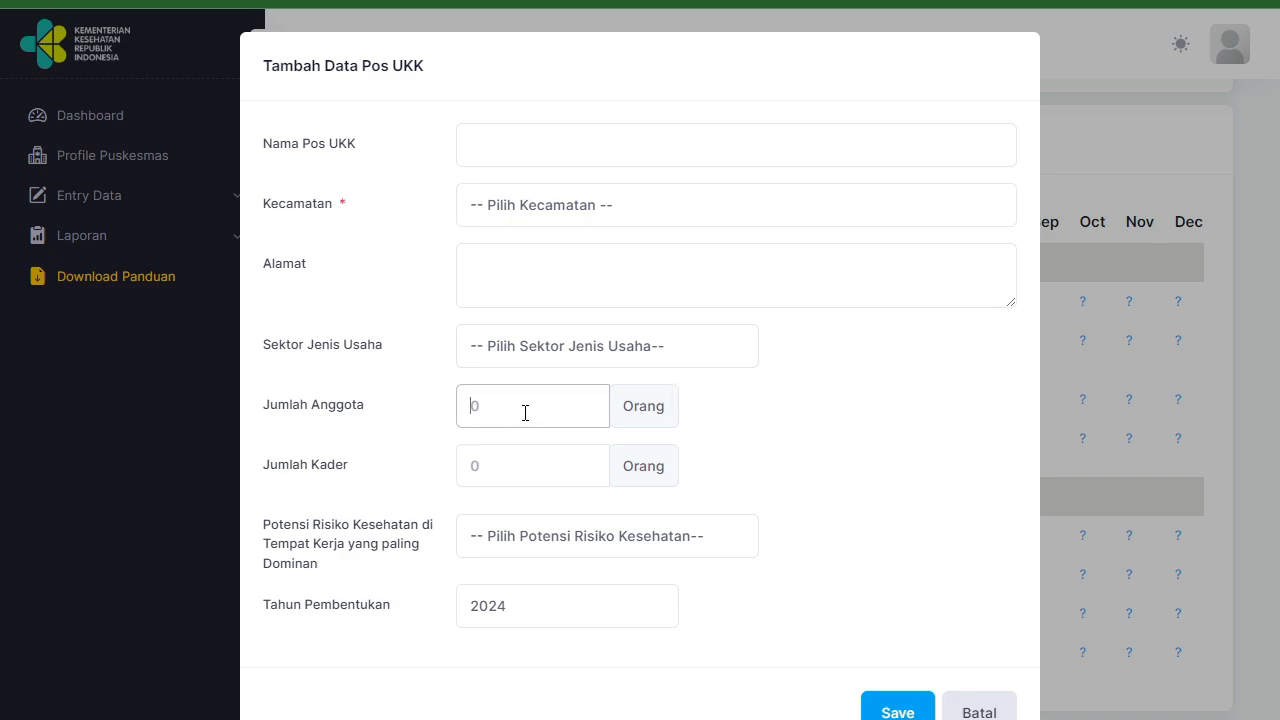
pyautogui.click(572, 469)
# Set Jumlah Anggota to 10 and Jumlah Kader to 1, and look over the Potensi Risiko Kesehatan options
pyautogui.click(530, 399)
pyautogui.write('10')
pyautogui.click(509, 467)
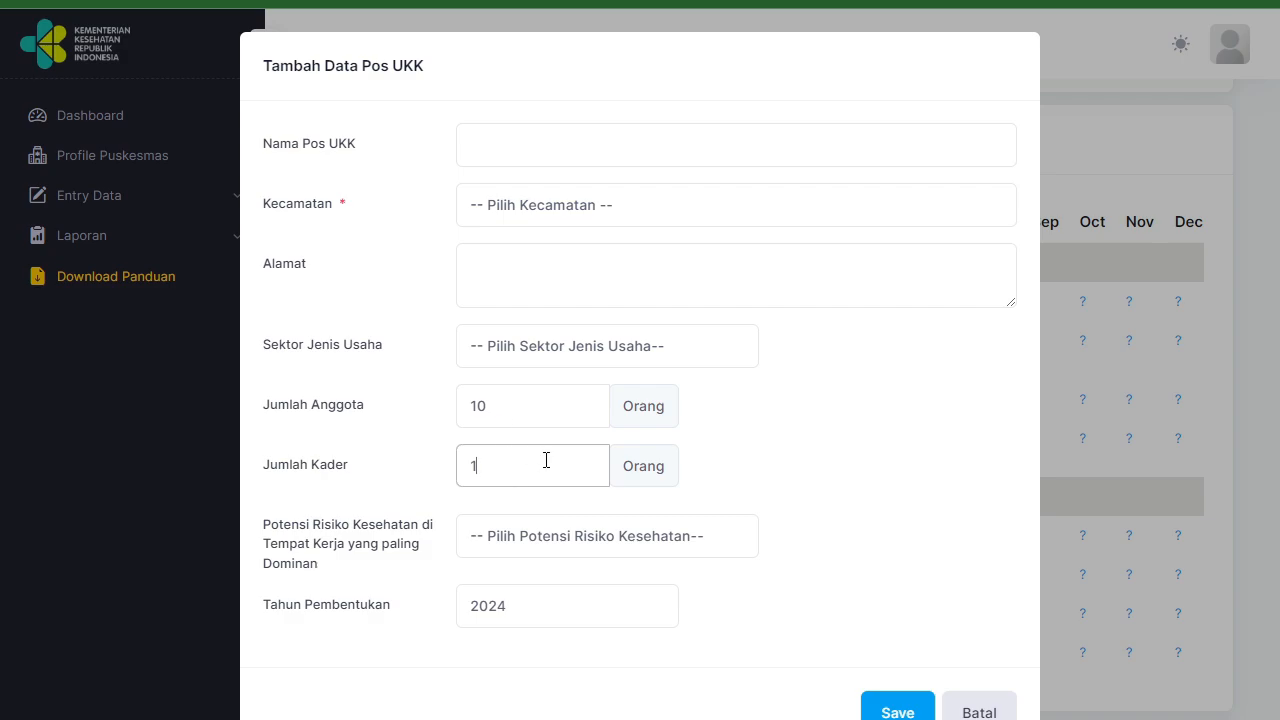
pyautogui.click(268, 533)
pyautogui.moveTo(268, 533); pyautogui.dragTo(450, 545)
pyautogui.click(516, 547)
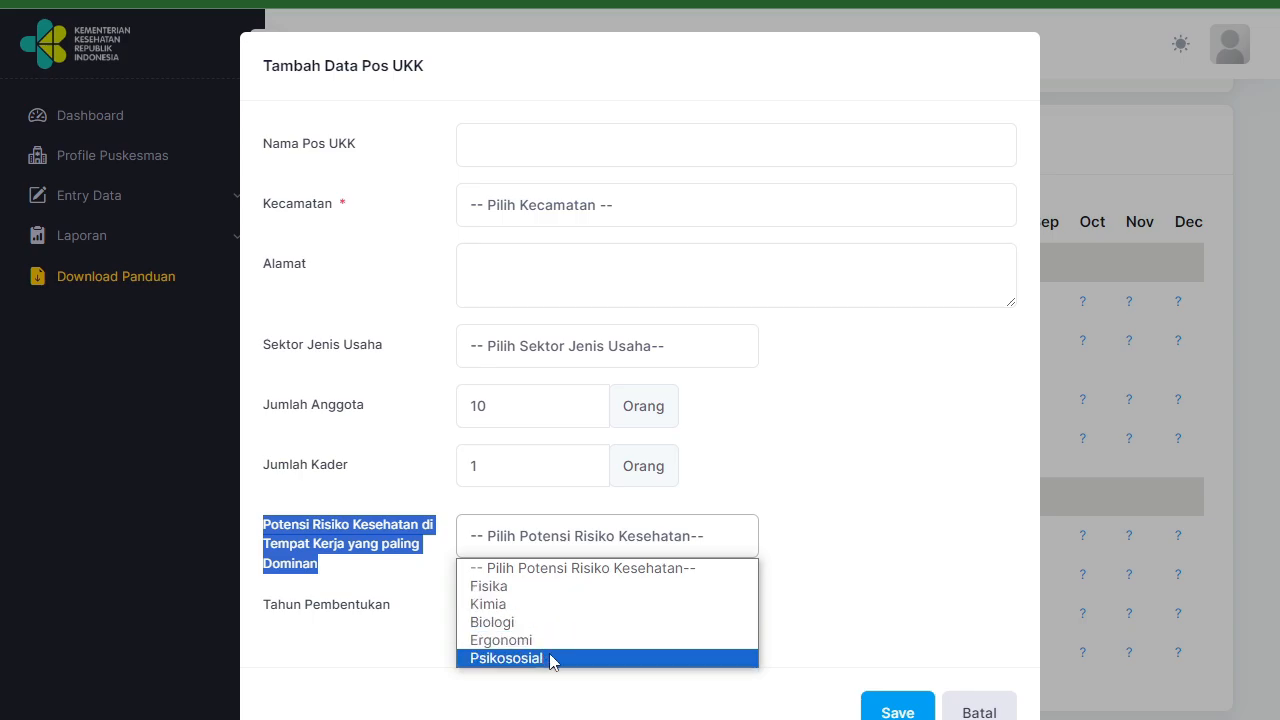
pyautogui.tripleClick(784, 393)
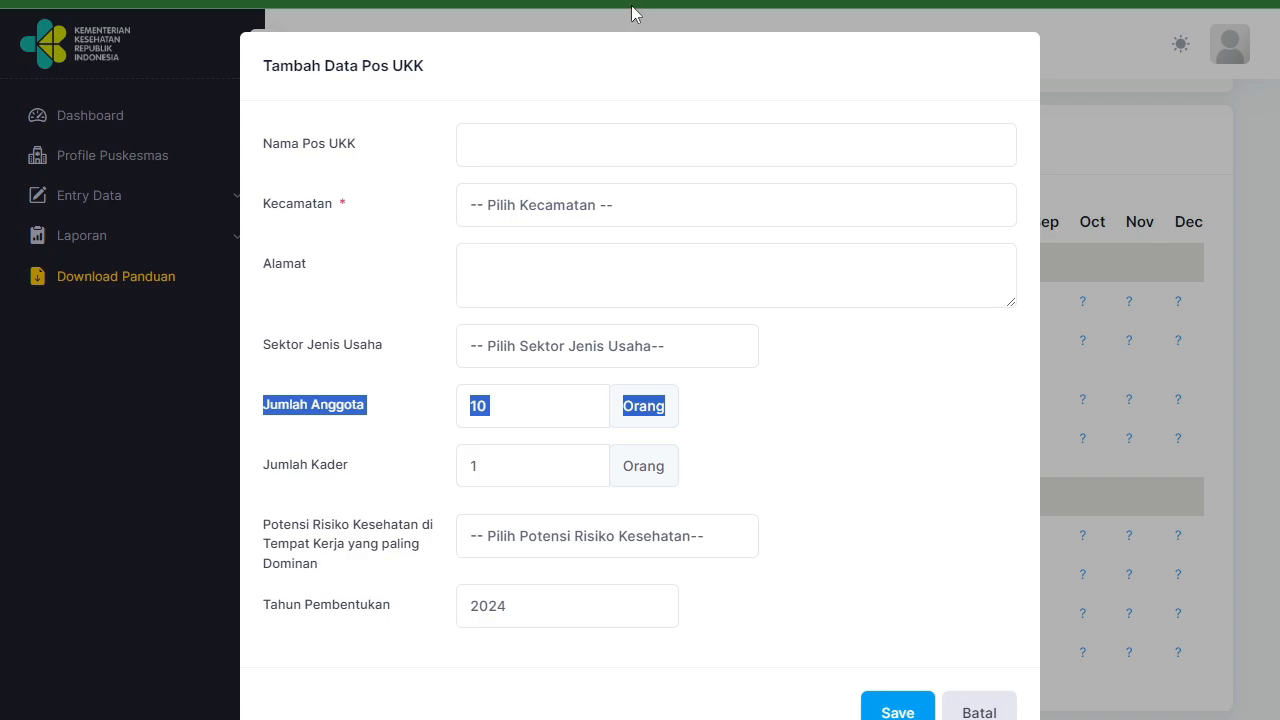
# Name the new Pos UKK Tani Sejahtera and set its Kecamatan to Sorkam
pyautogui.click(490, 152)
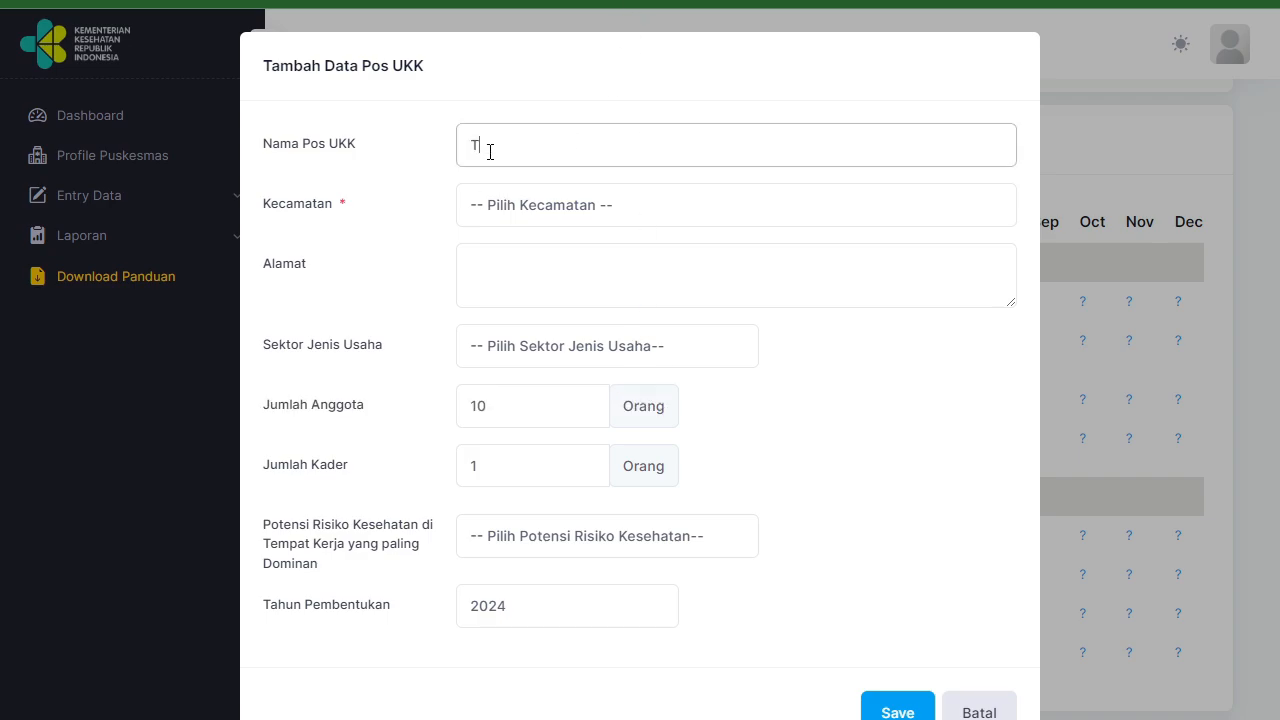
pyautogui.write('Tambi')
pyautogui.write(' Sejahtera')
pyautogui.click(540, 205)
pyautogui.click(548, 272)
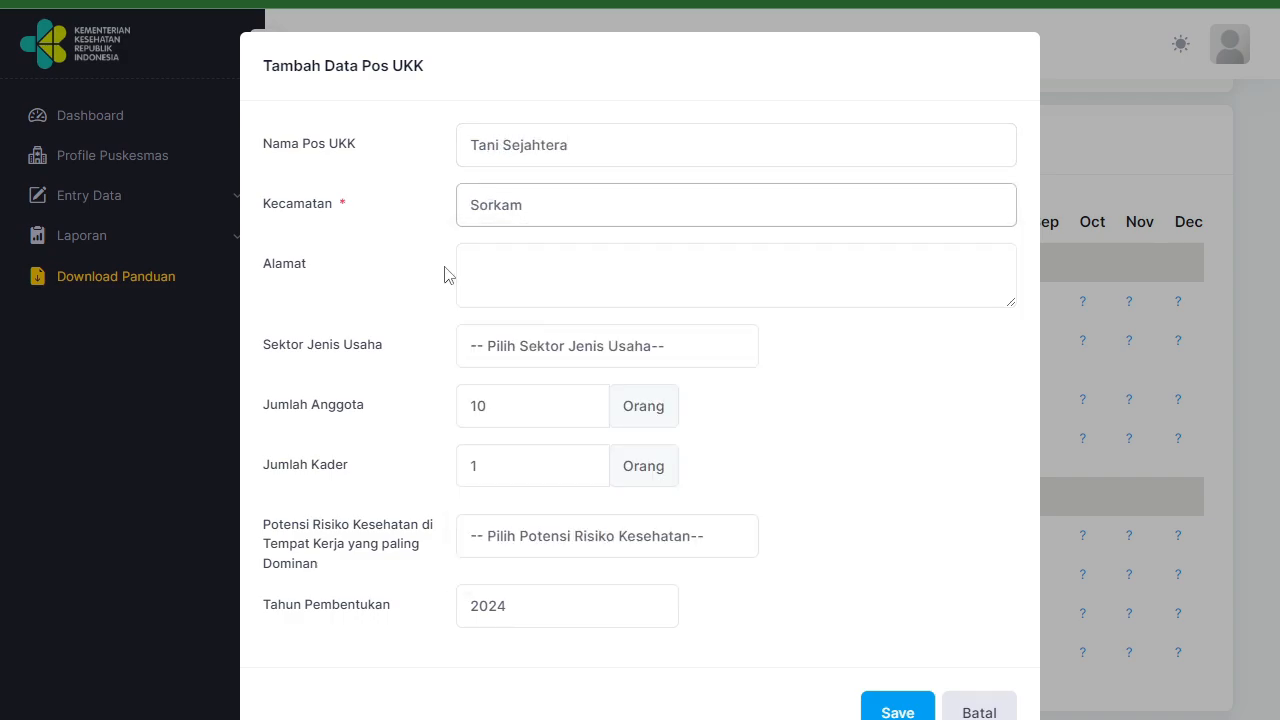
# Enter the Pos UKK's street address and set Sektor Jenis Usaha to Pertanian
pyautogui.click(511, 265)
pyautogui.write('Jalan Sudirmsa')
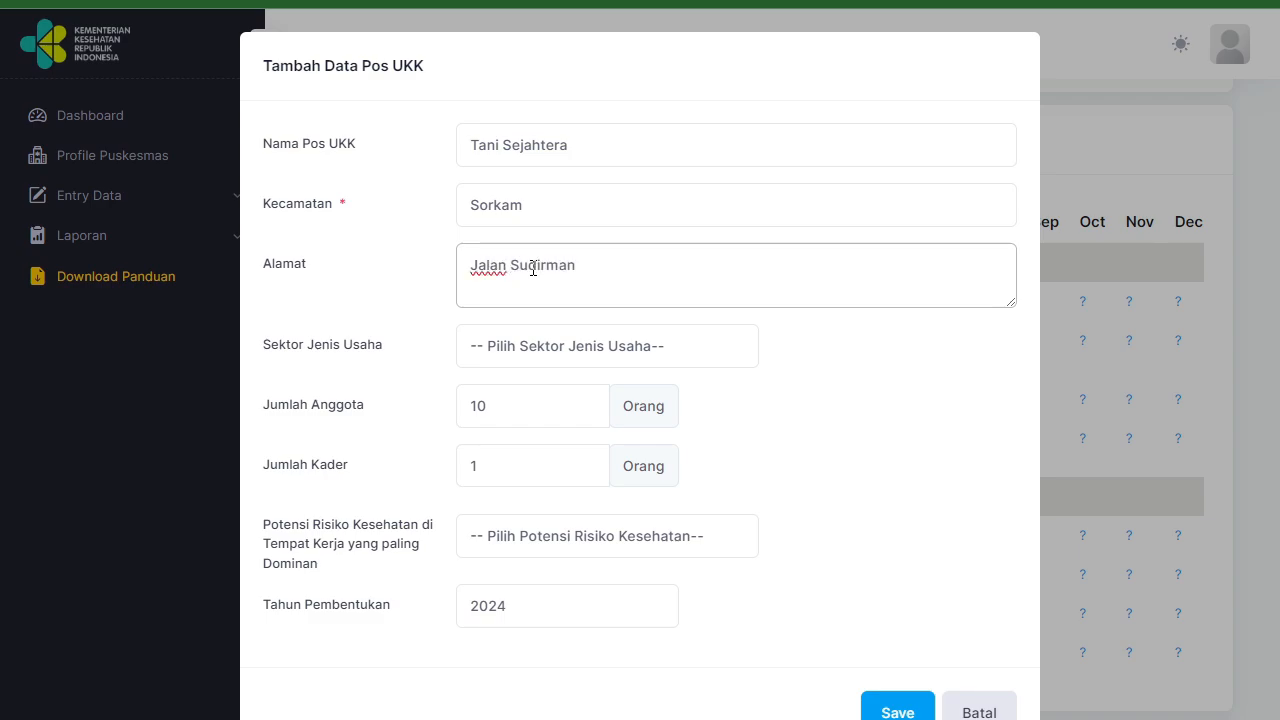
pyautogui.click(725, 345)
pyautogui.click(514, 411)
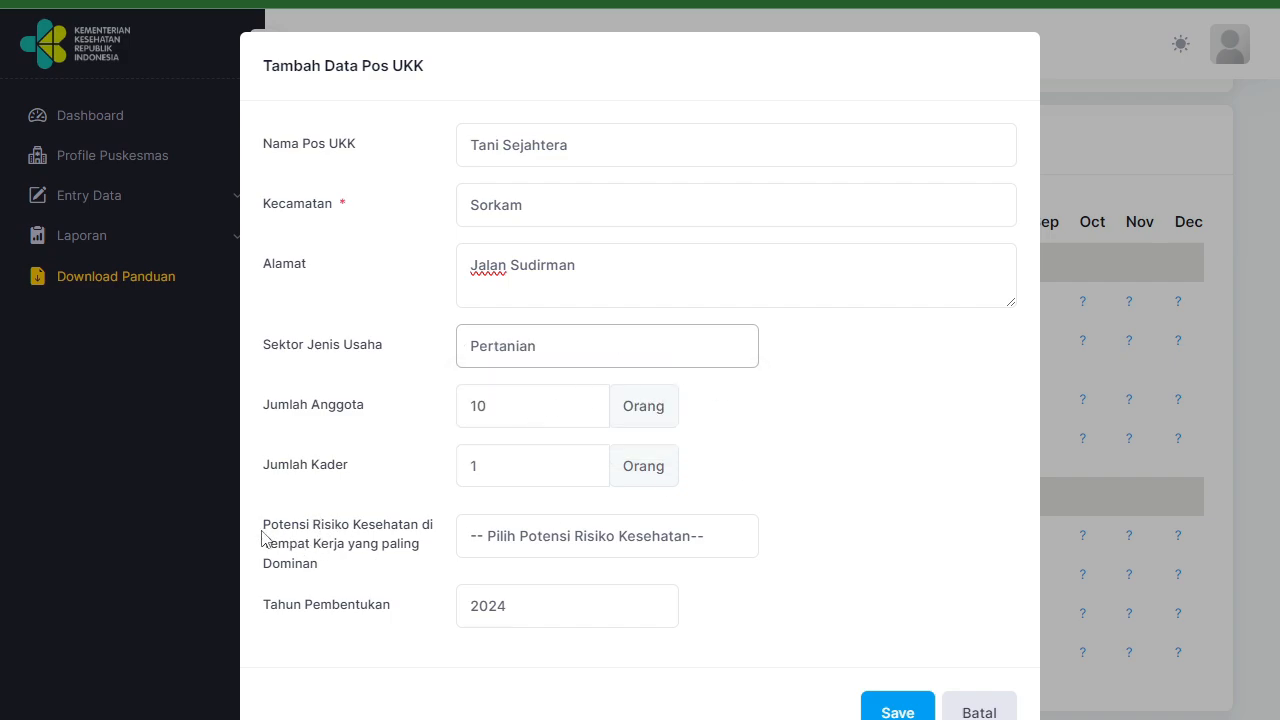
# Set the dominant Potensi Risiko Kesehatan di Tempat Kerja of the new Pos UKK to Fisika
pyautogui.moveTo(262, 538); pyautogui.dragTo(324, 578)
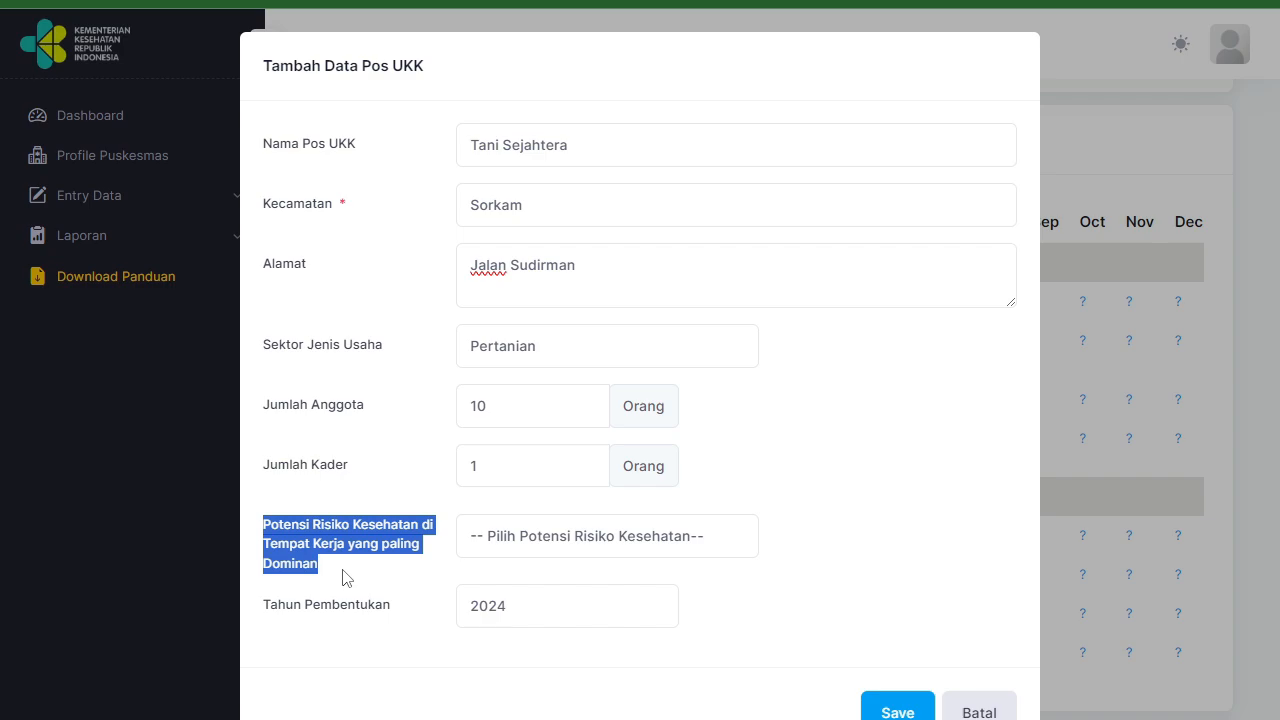
pyautogui.click(494, 550)
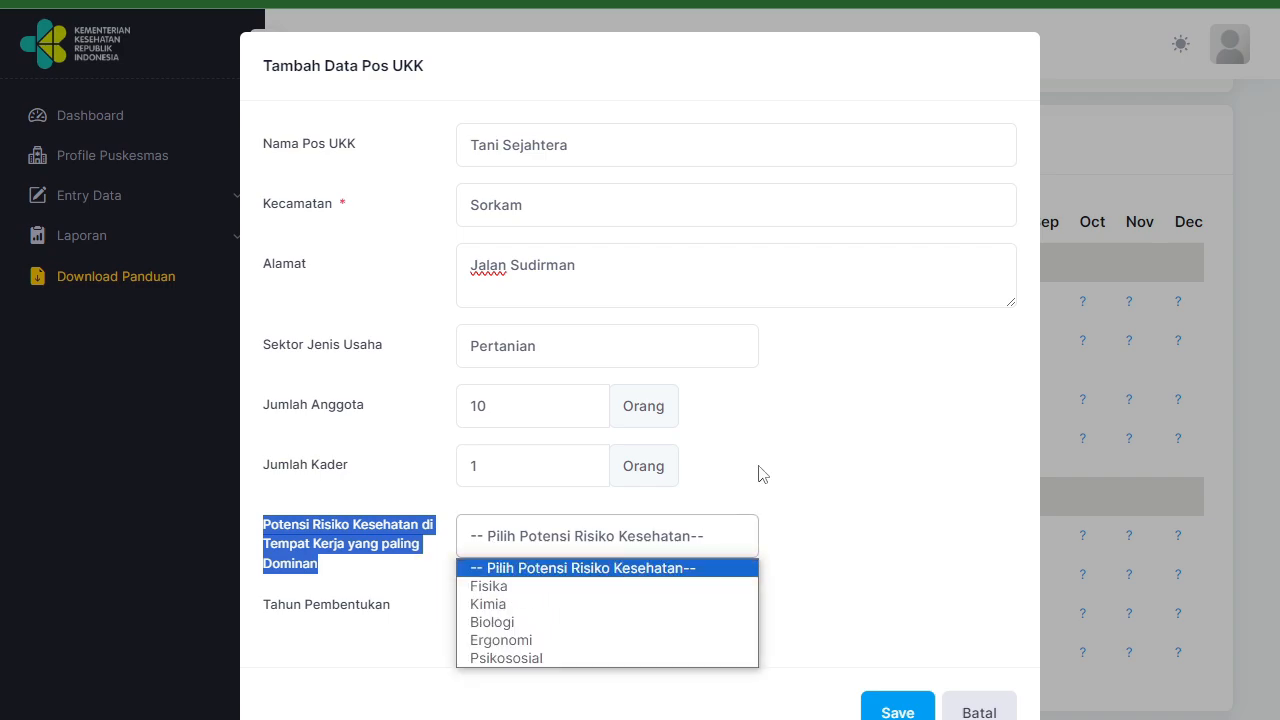
pyautogui.click(757, 471)
pyautogui.click(514, 543)
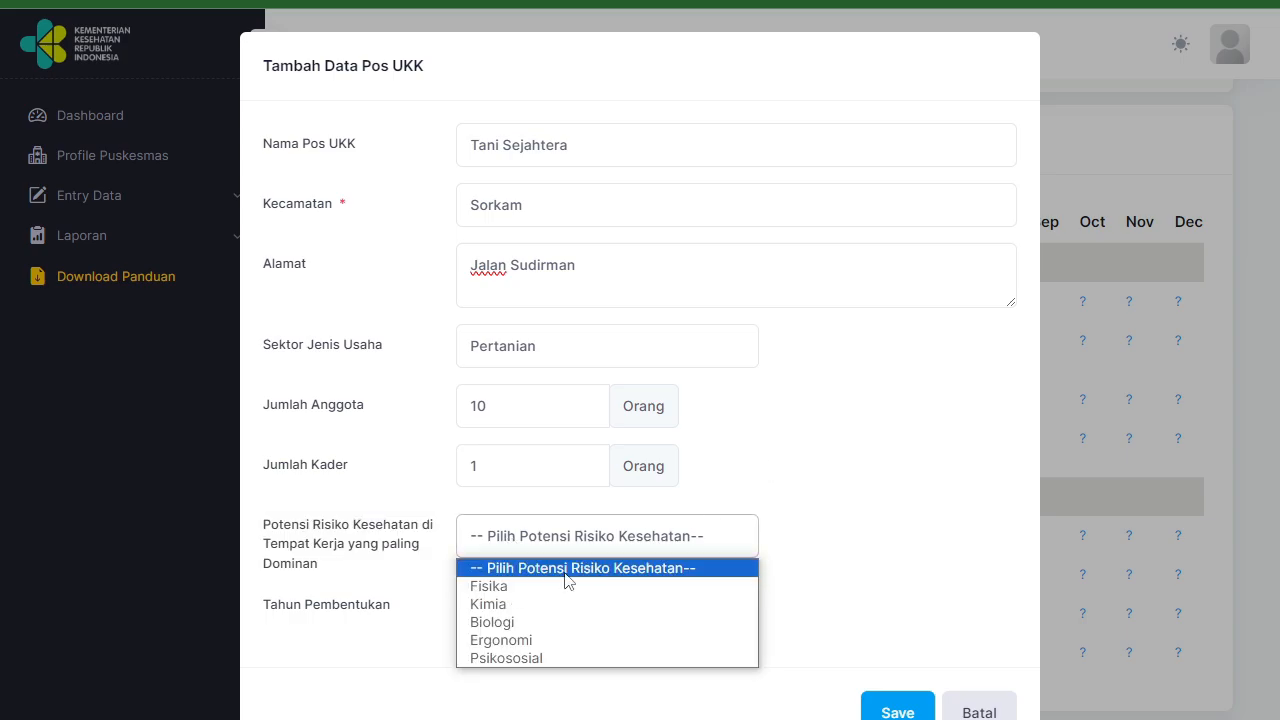
pyautogui.click(584, 545)
pyautogui.click(540, 586)
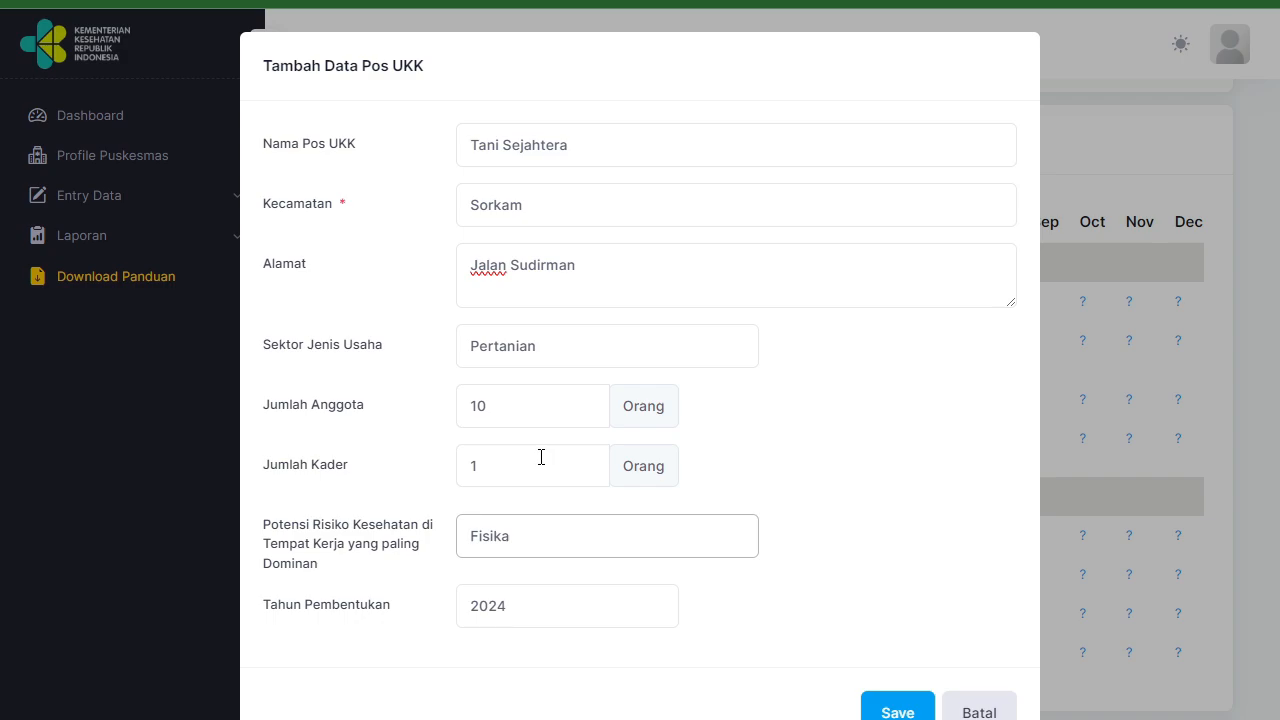
# Save the new Pos UKK record with 2024 as its Tahun Pembentukan
pyautogui.click(553, 626)
pyautogui.click(547, 630)
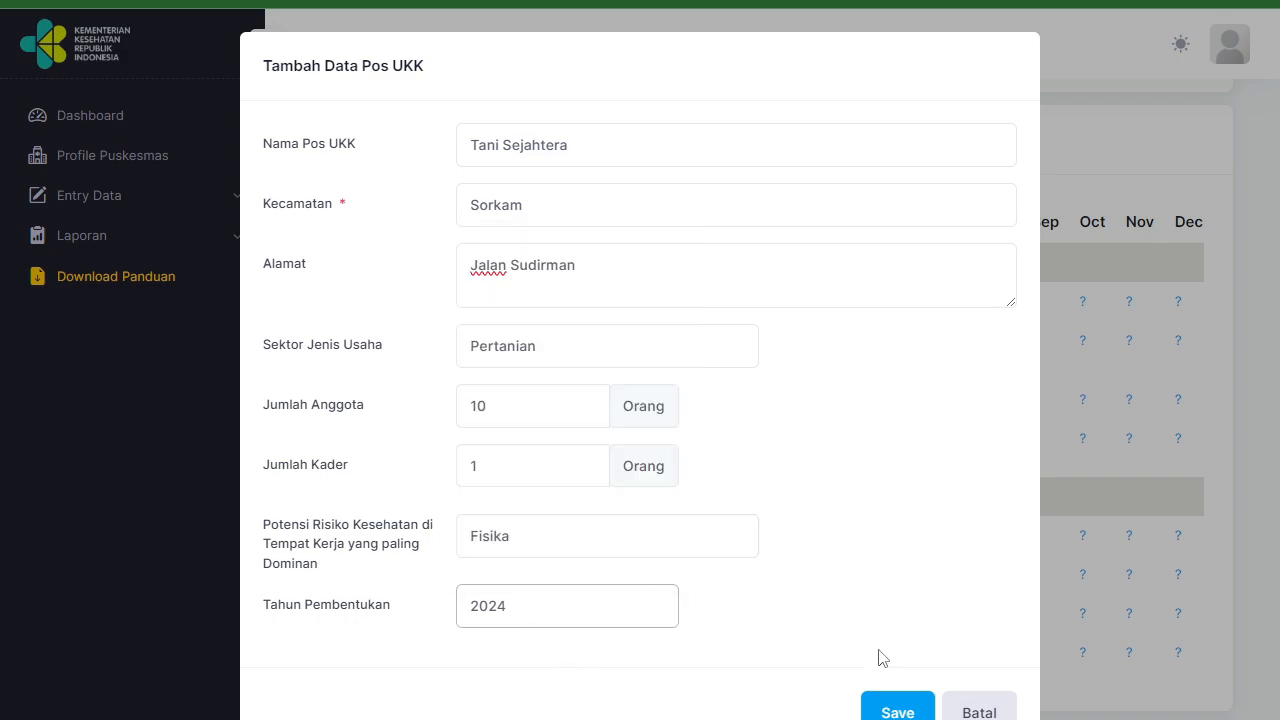
pyautogui.click(893, 714)
pyautogui.click(642, 557)
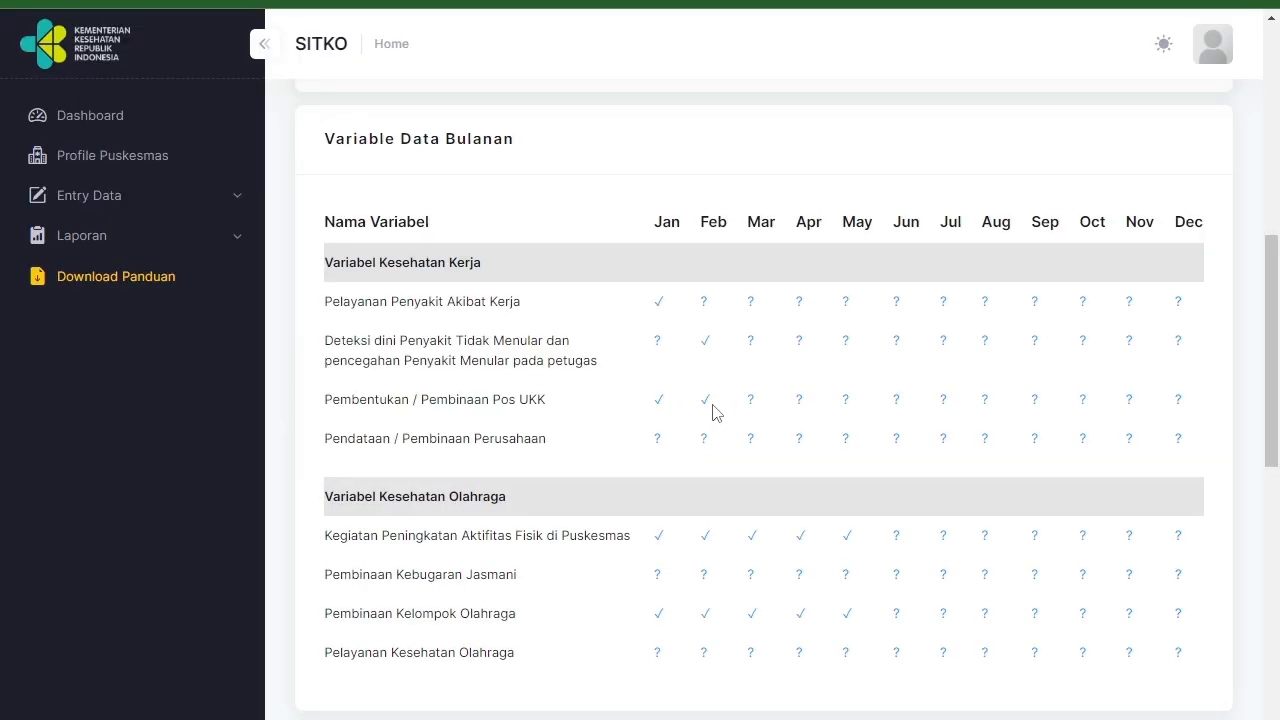
# Check the Tani Sejahtera record in the January 2024 Pos UKK list, and close the list
pyautogui.click(660, 402)
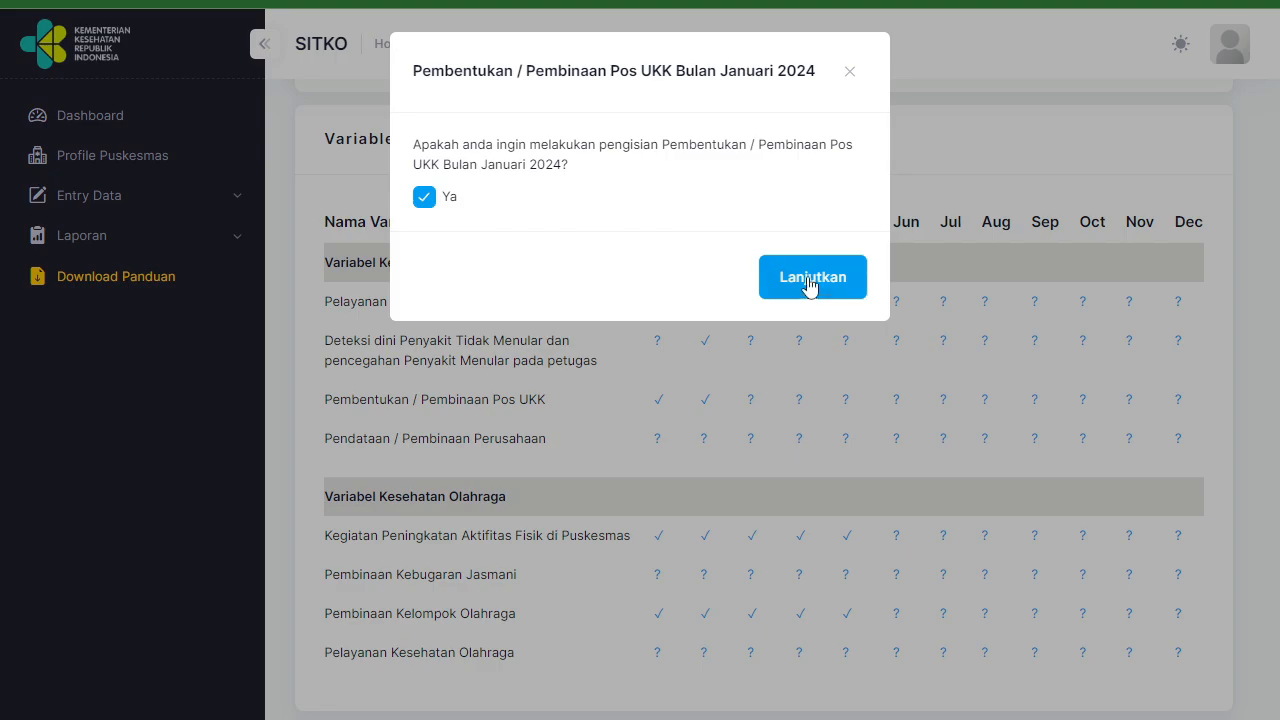
pyautogui.click(812, 270)
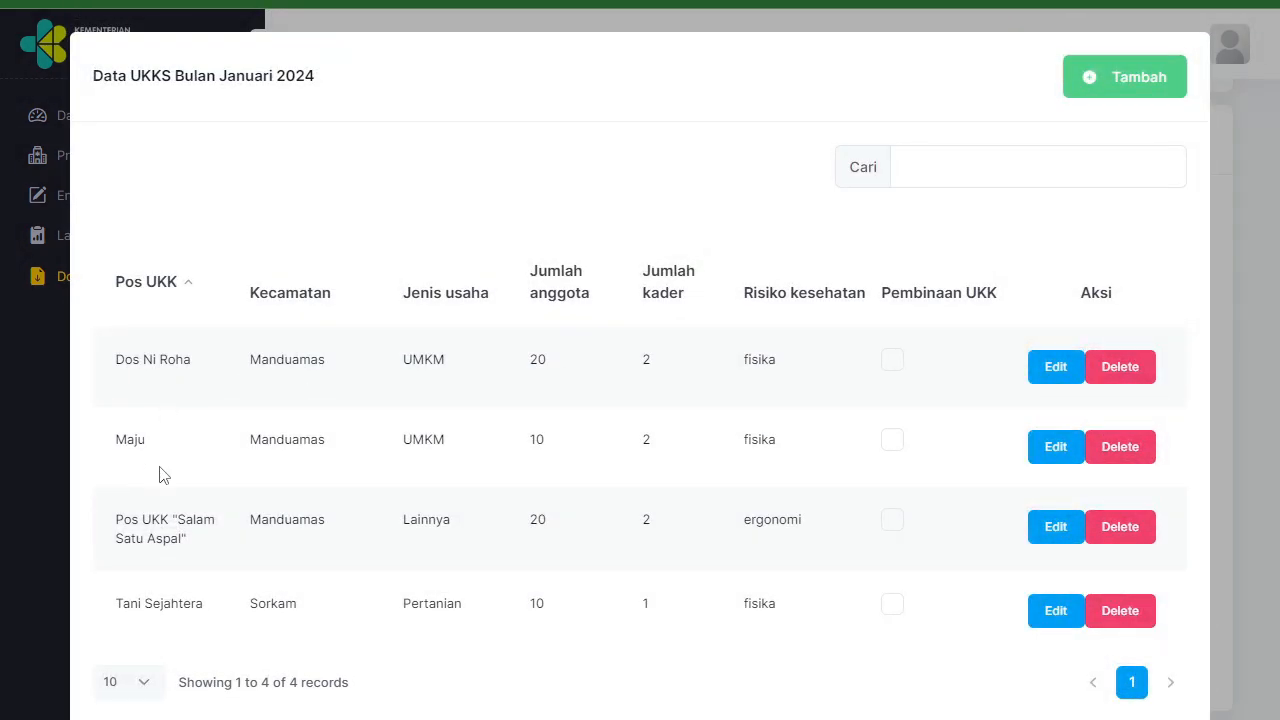
pyautogui.moveTo(117, 617); pyautogui.dragTo(883, 622)
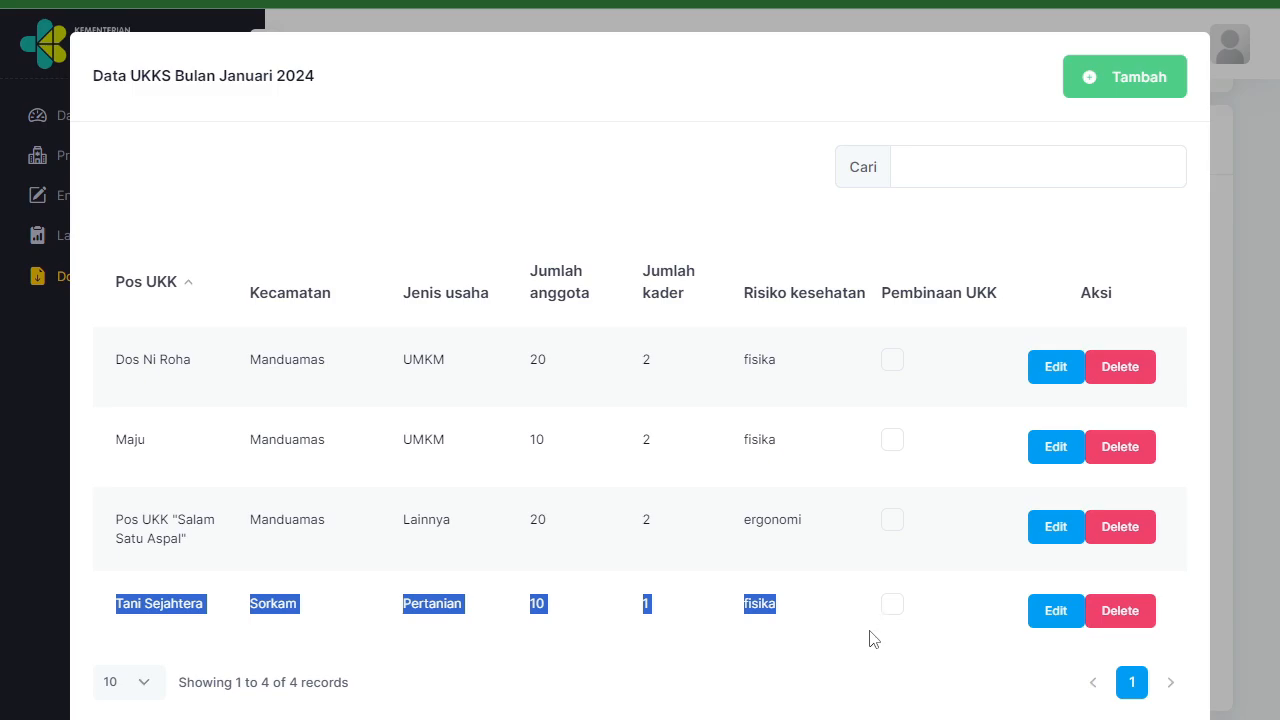
pyautogui.click(812, 708)
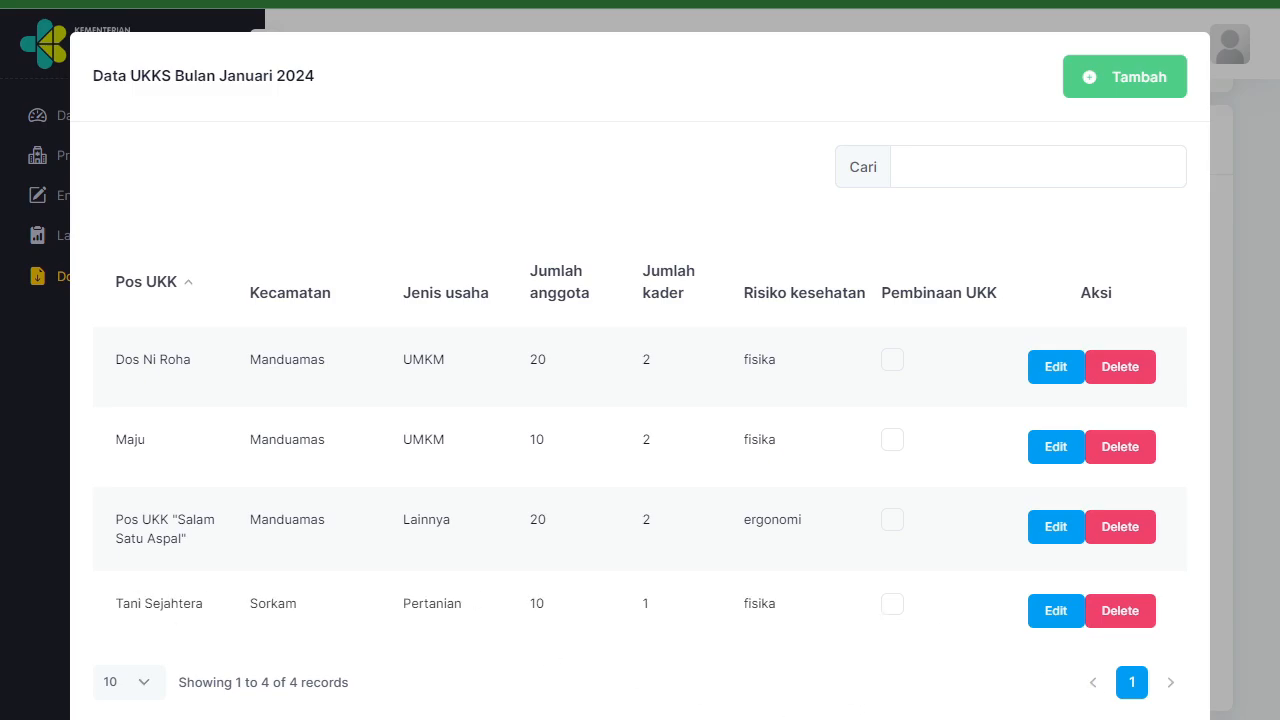
pyautogui.press('Escape')
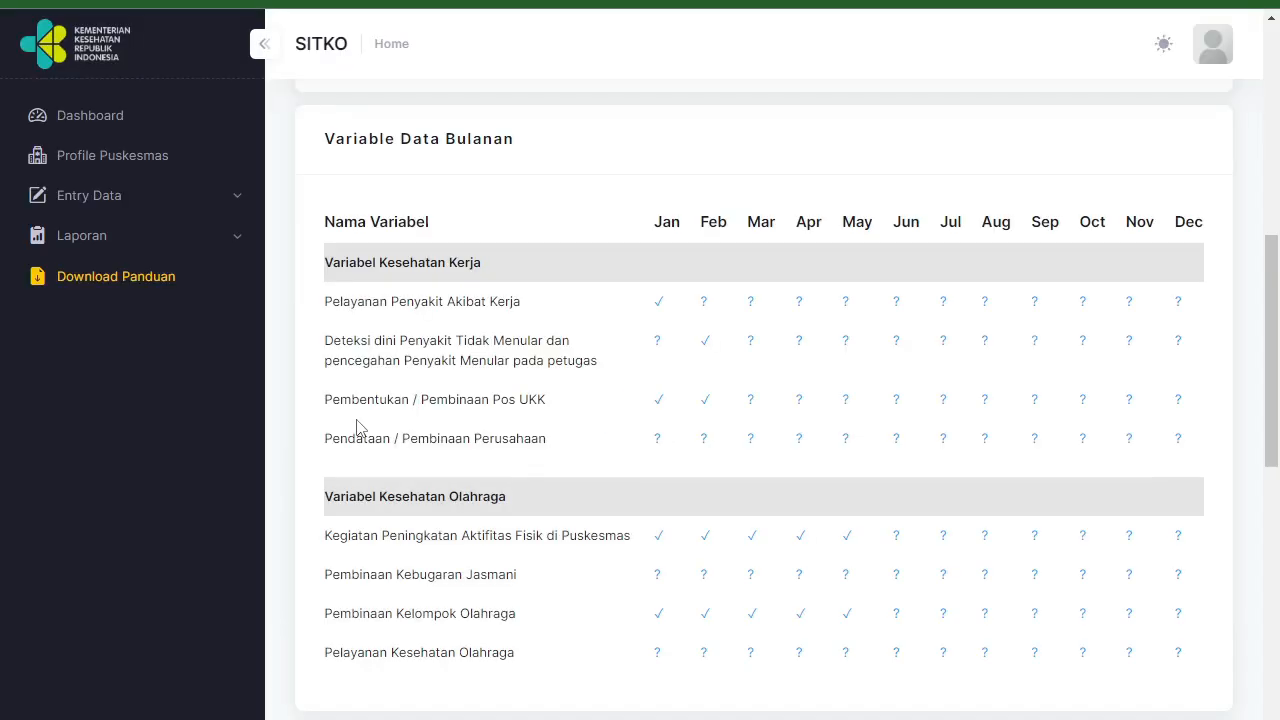
# Check the Tani Sejahtera row in the January 2024 Pembentukan / Pembinaan Pos UKK list, and close the list
pyautogui.moveTo(330, 400); pyautogui.dragTo(545, 403)
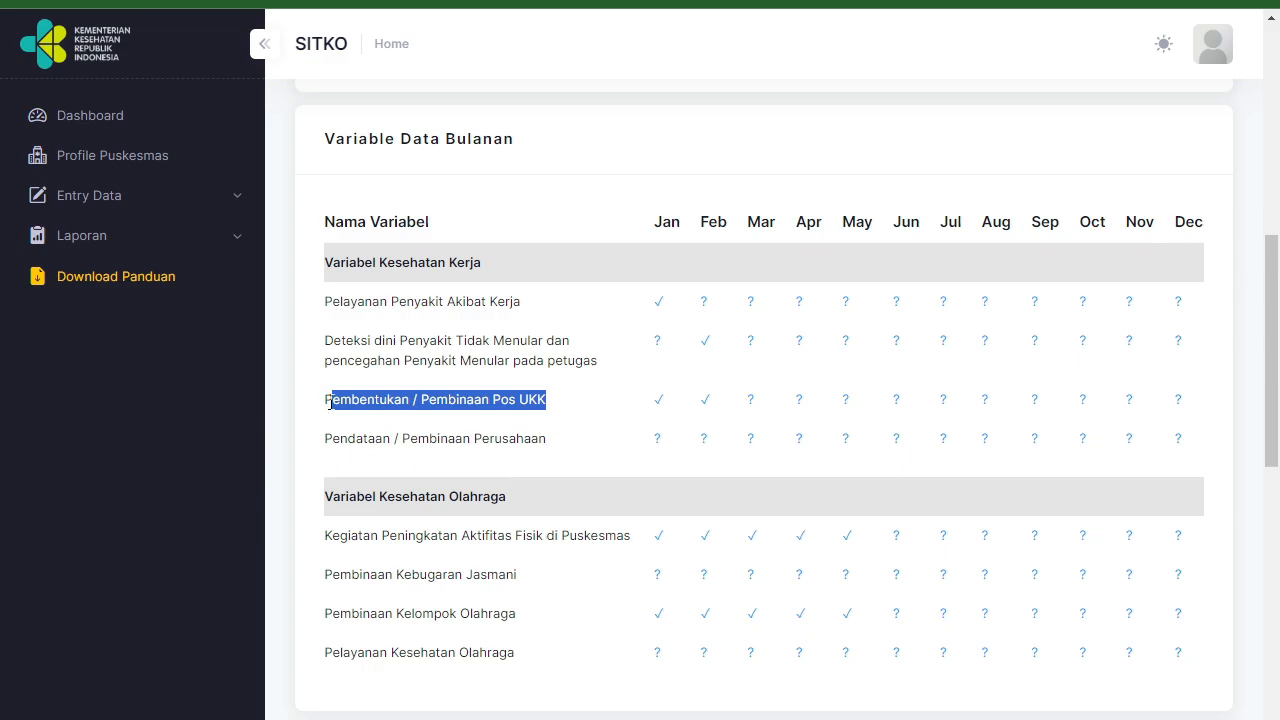
pyautogui.click(421, 403)
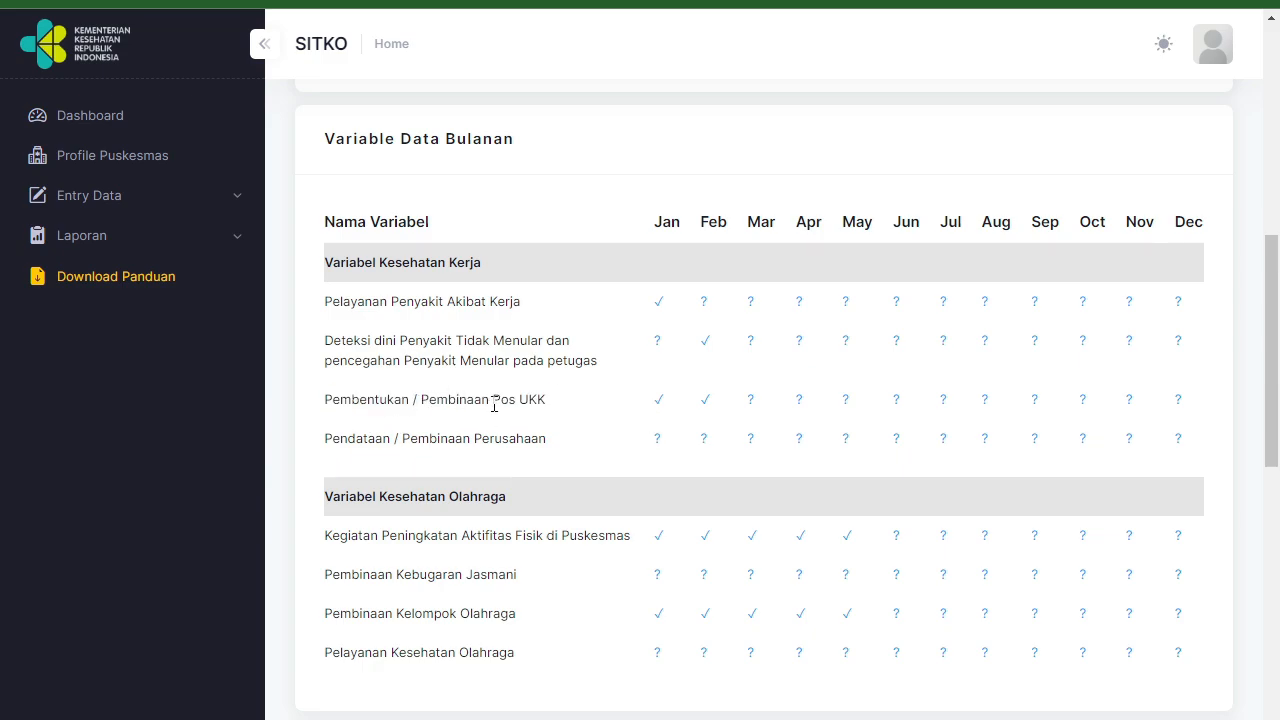
pyautogui.click(660, 403)
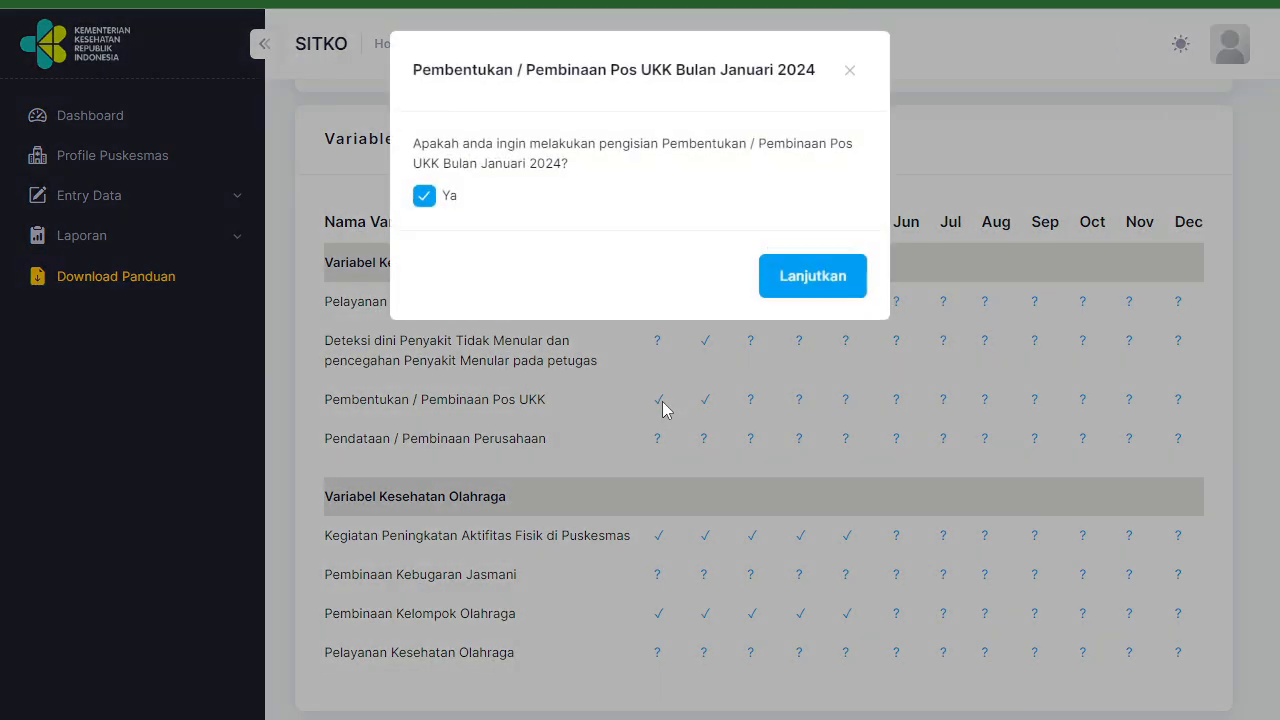
pyautogui.click(777, 278)
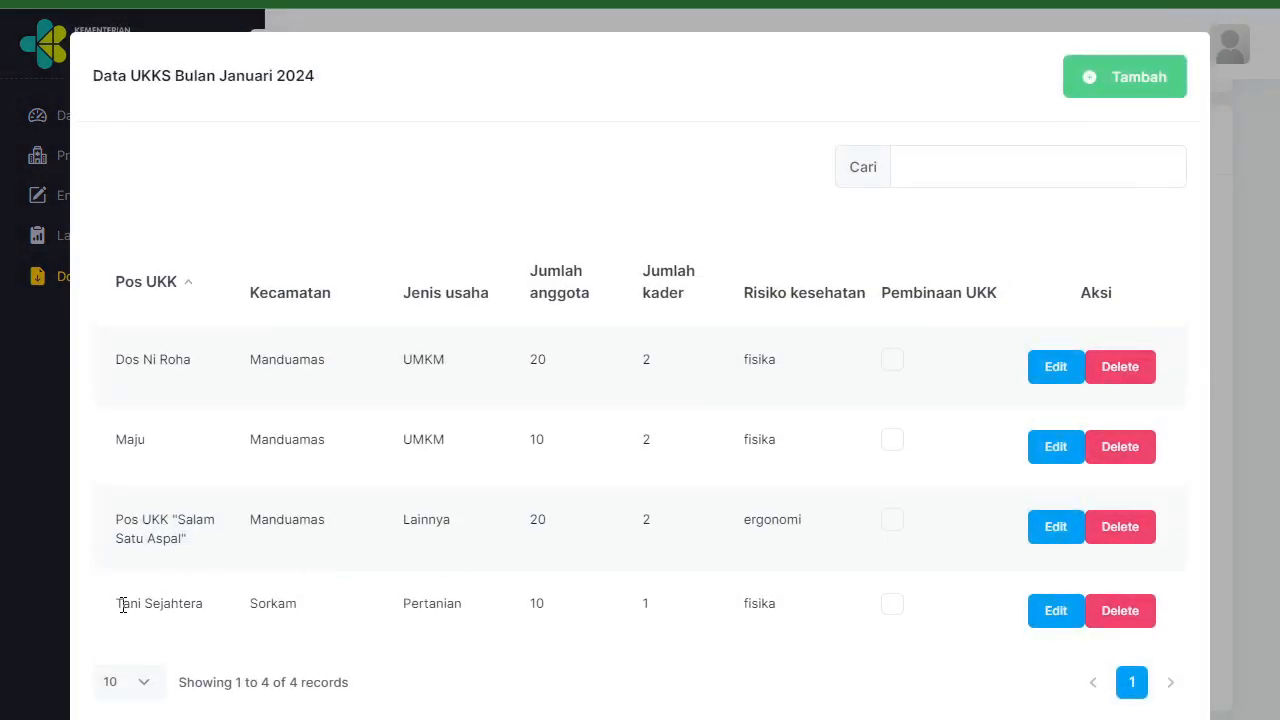
pyautogui.moveTo(122, 604); pyautogui.dragTo(822, 617)
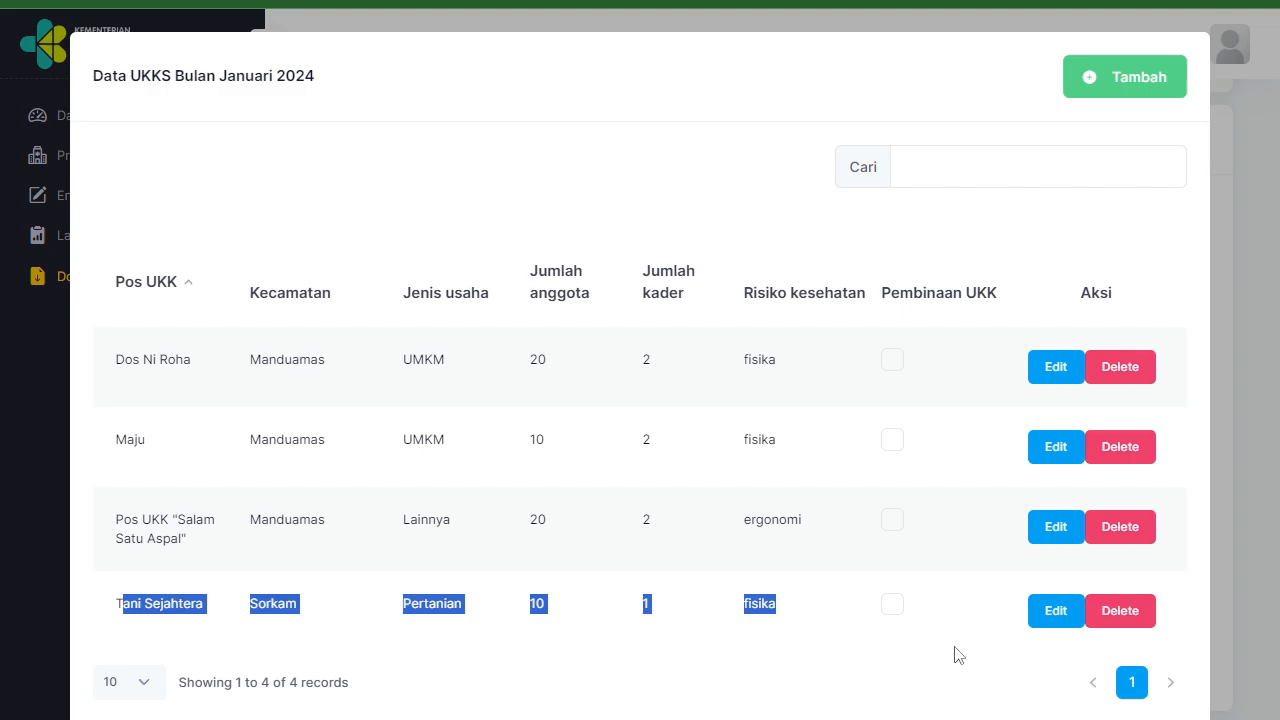
pyautogui.press('Escape')
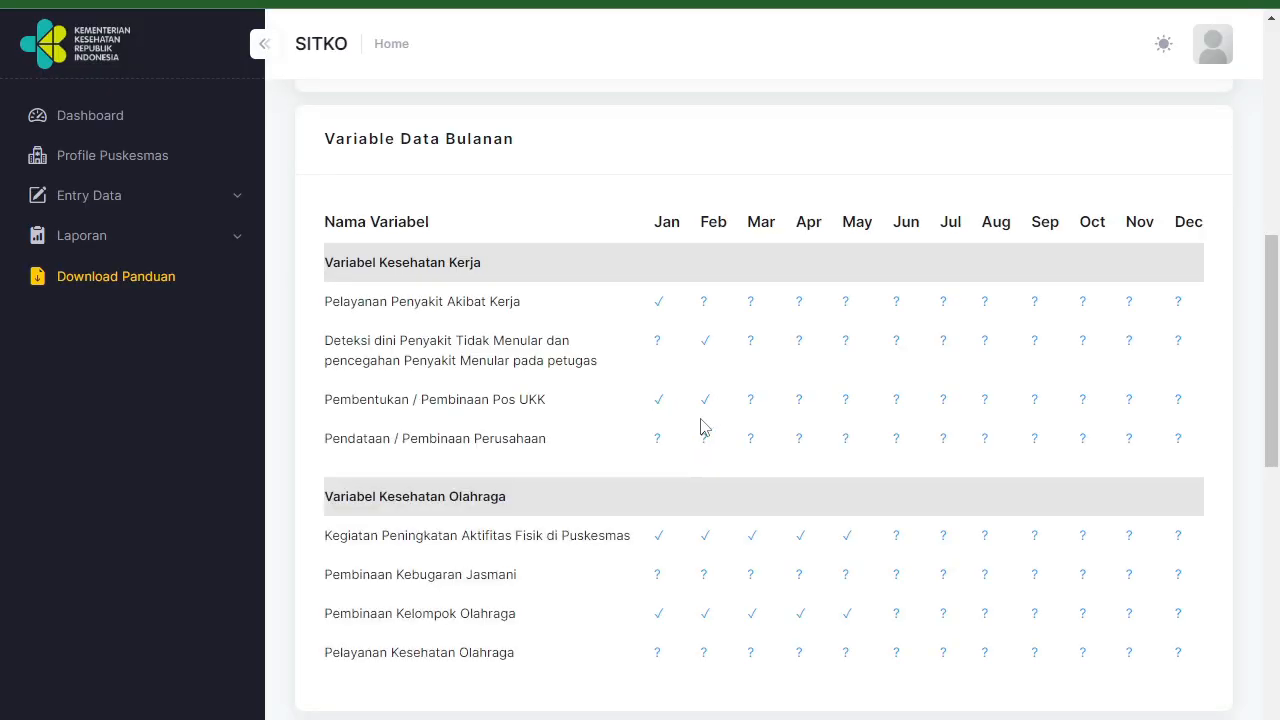
# Mark Pembinaan UKK for Tani Sejahtera in the February 2024 Pos UKK list, and close the list
pyautogui.click(704, 401)
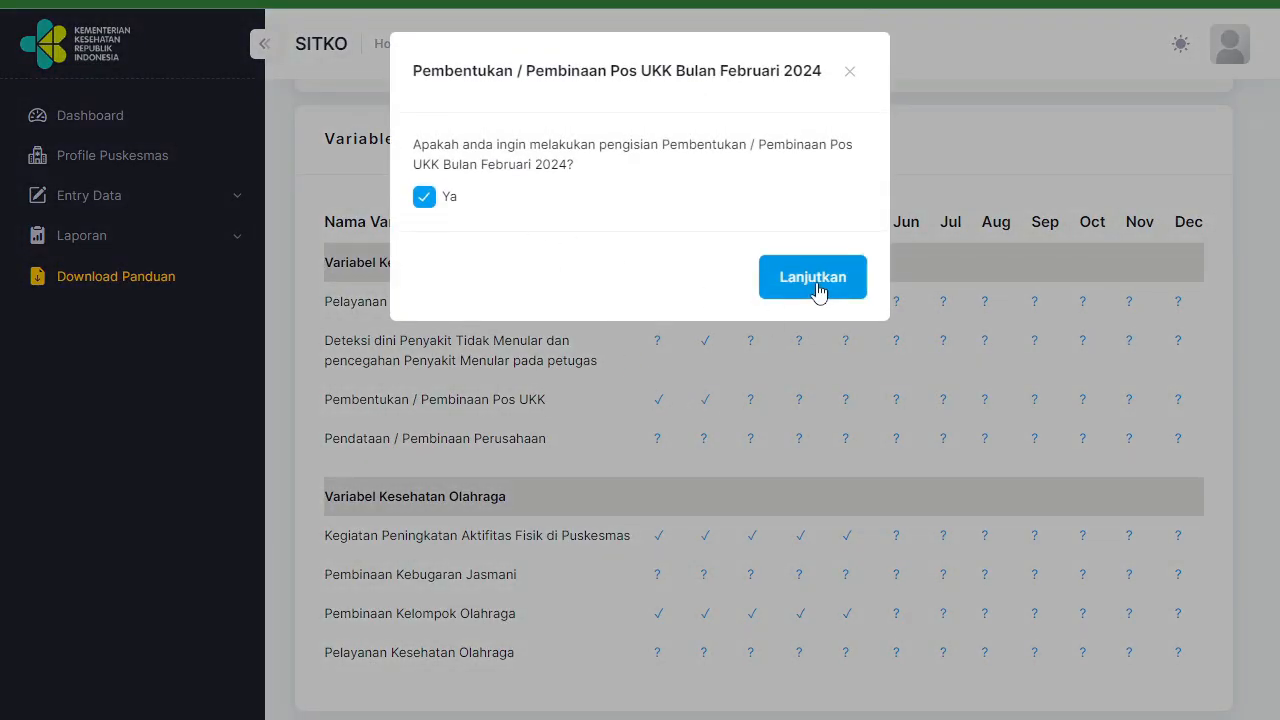
pyautogui.click(817, 287)
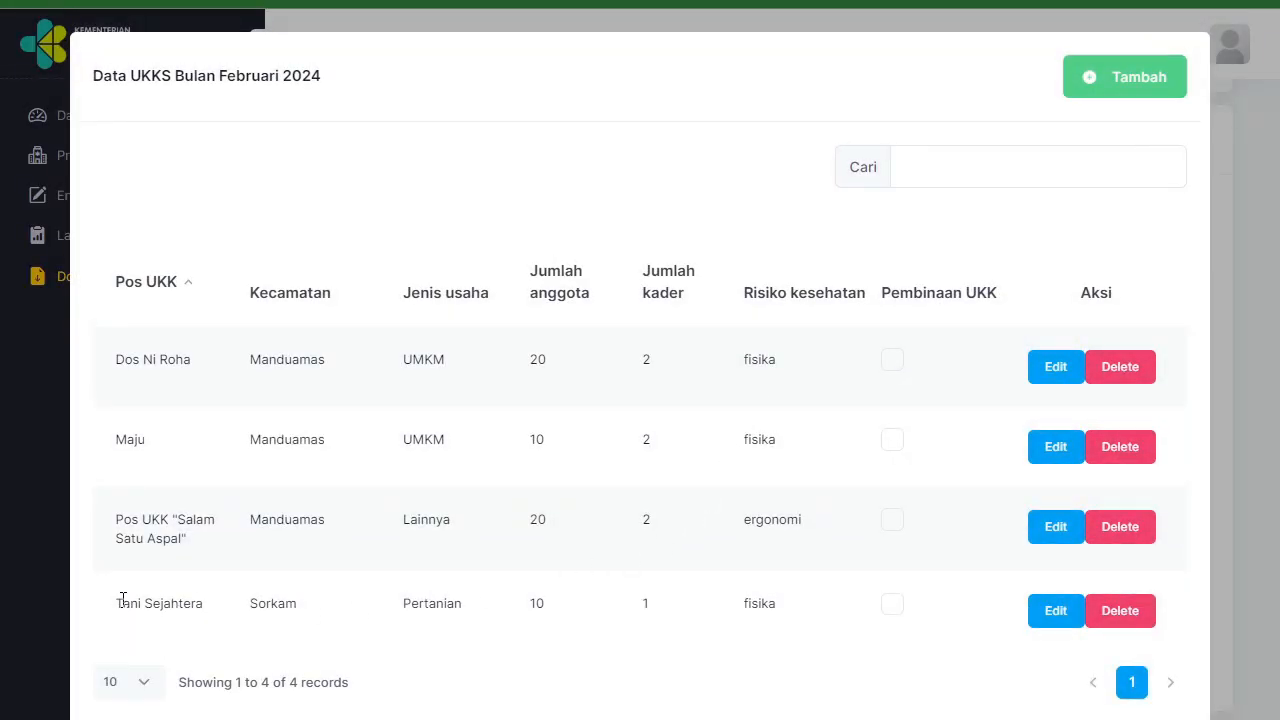
pyautogui.moveTo(121, 603); pyautogui.dragTo(818, 618)
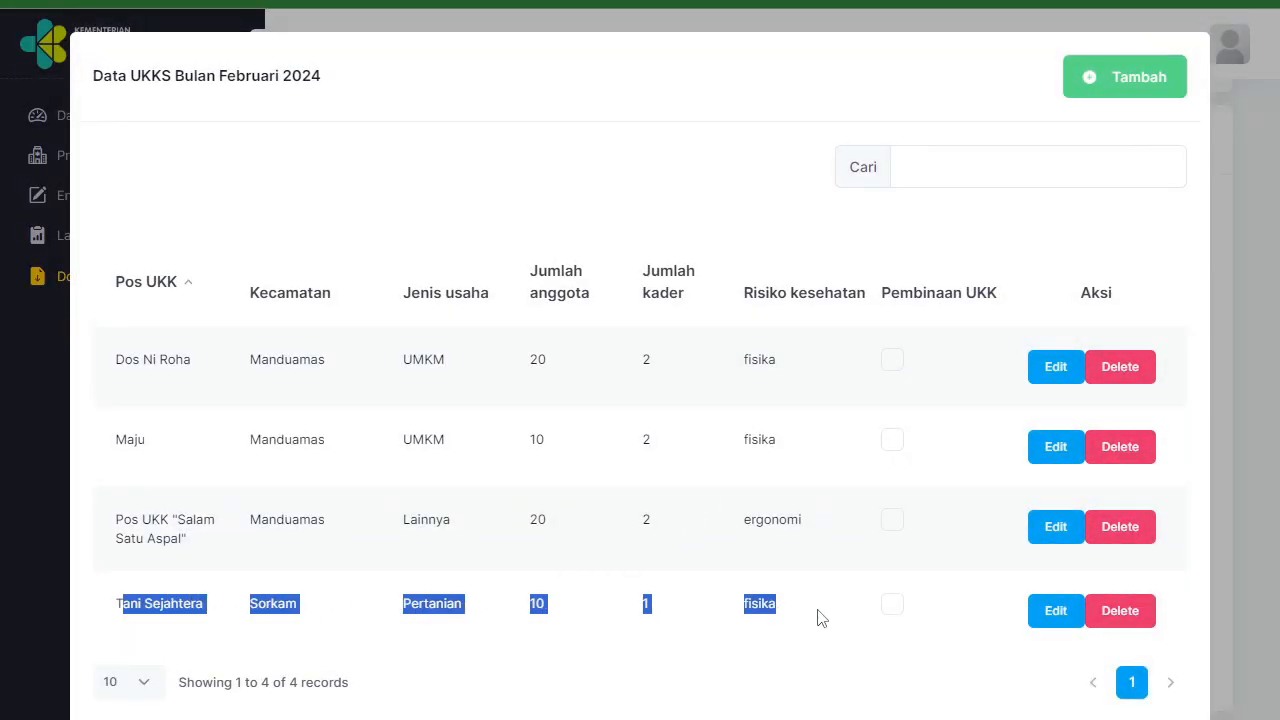
pyautogui.click(892, 606)
pyautogui.click(762, 114)
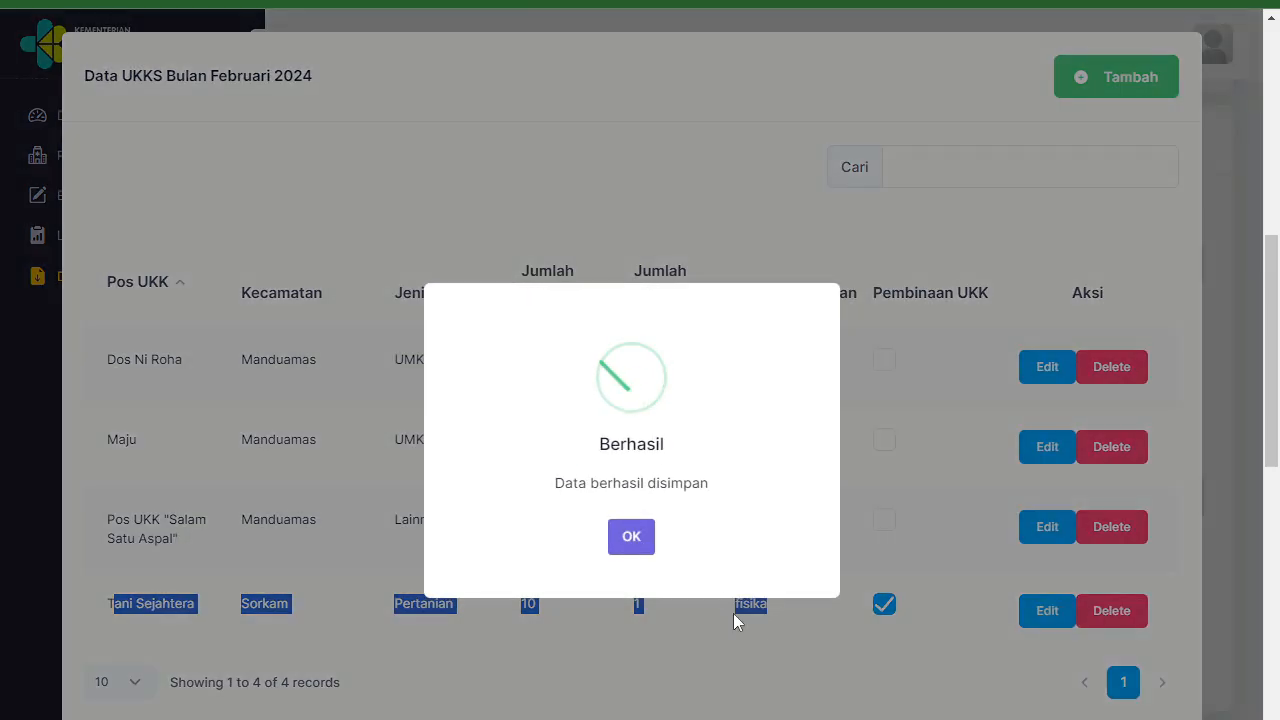
pyautogui.click(629, 538)
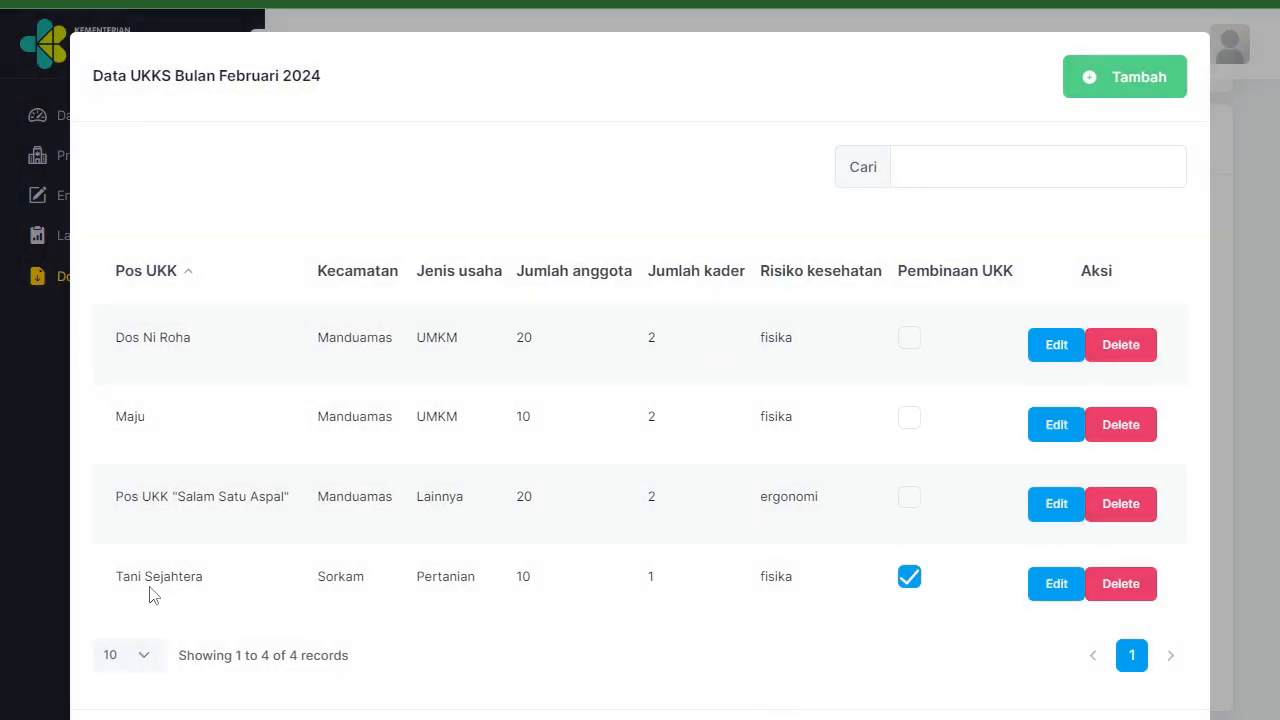
pyautogui.press('Escape')
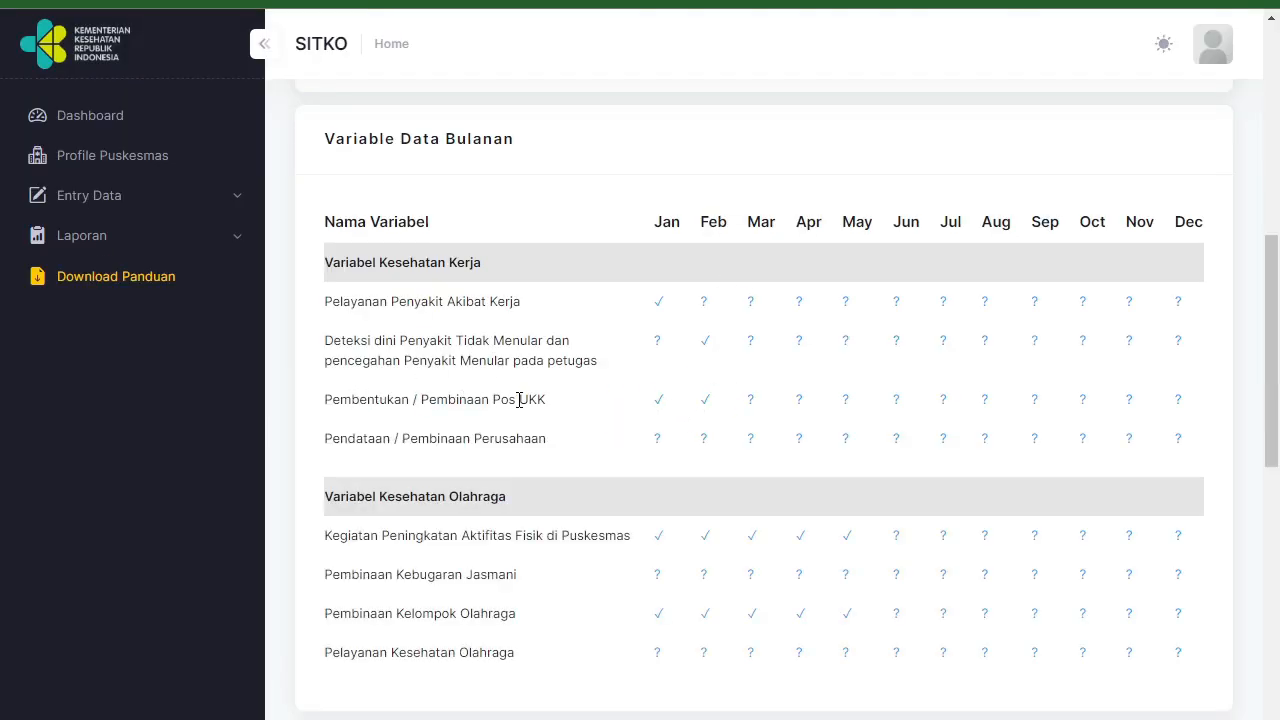
# Delete the Tani Sejahtera record from the February 2024 Pos UKK list, and close the list
pyautogui.click(706, 401)
pyautogui.click(803, 279)
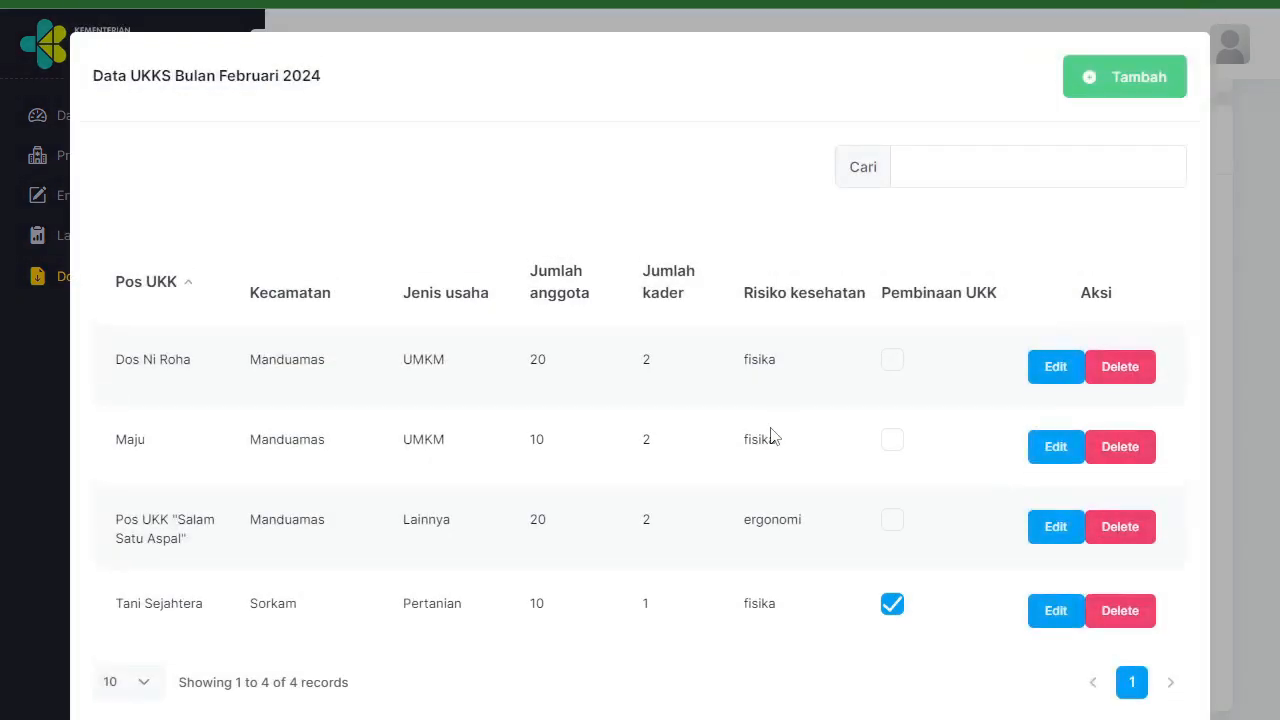
pyautogui.click(1138, 618)
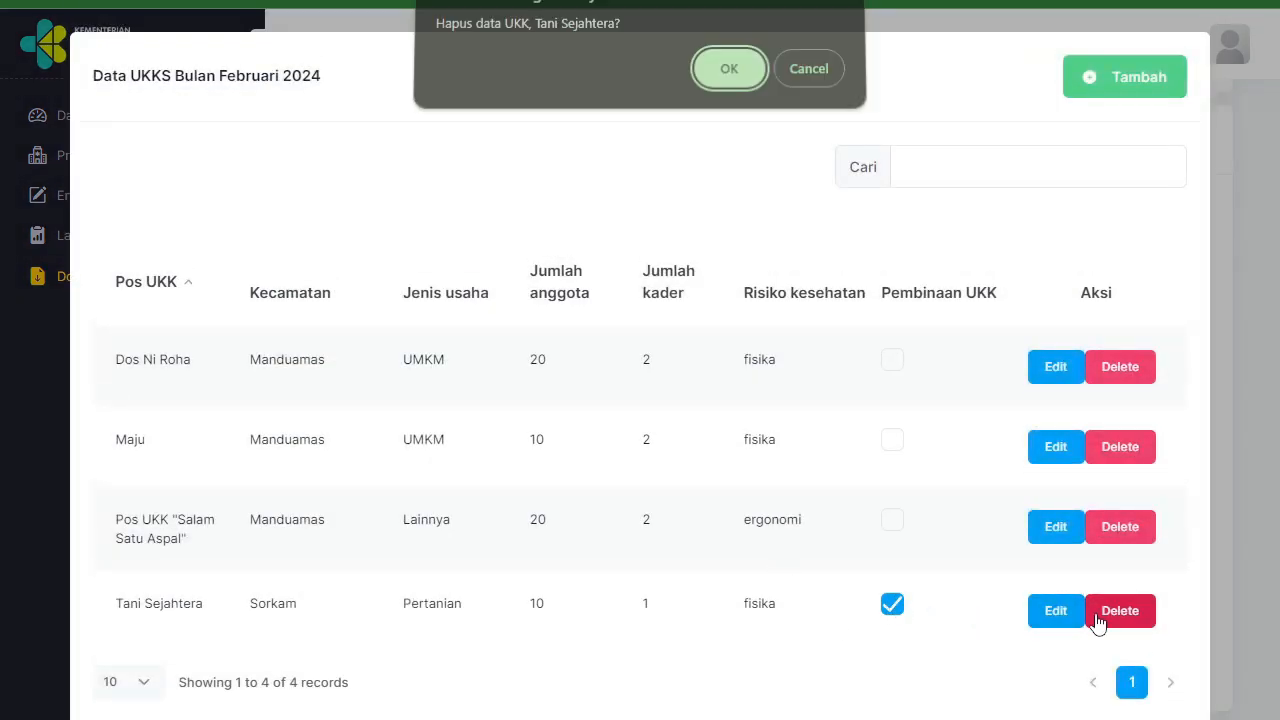
pyautogui.click(738, 72)
pyautogui.click(640, 538)
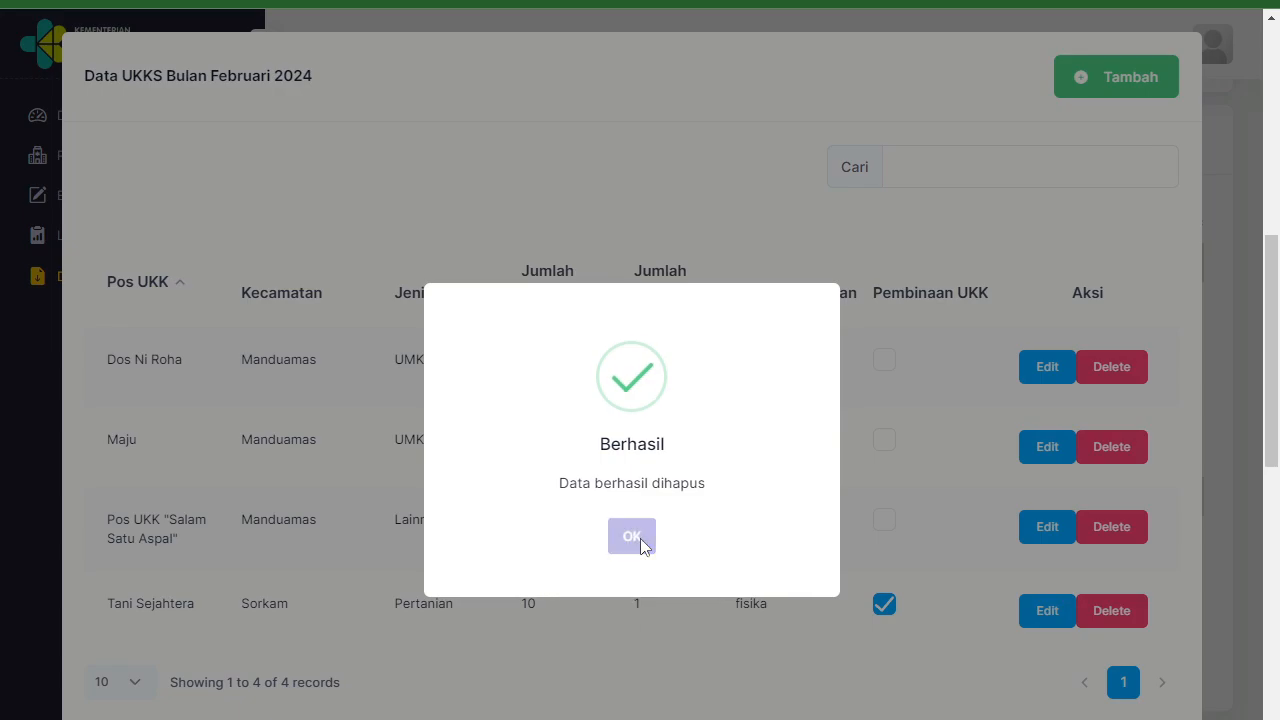
pyautogui.click(1147, 675)
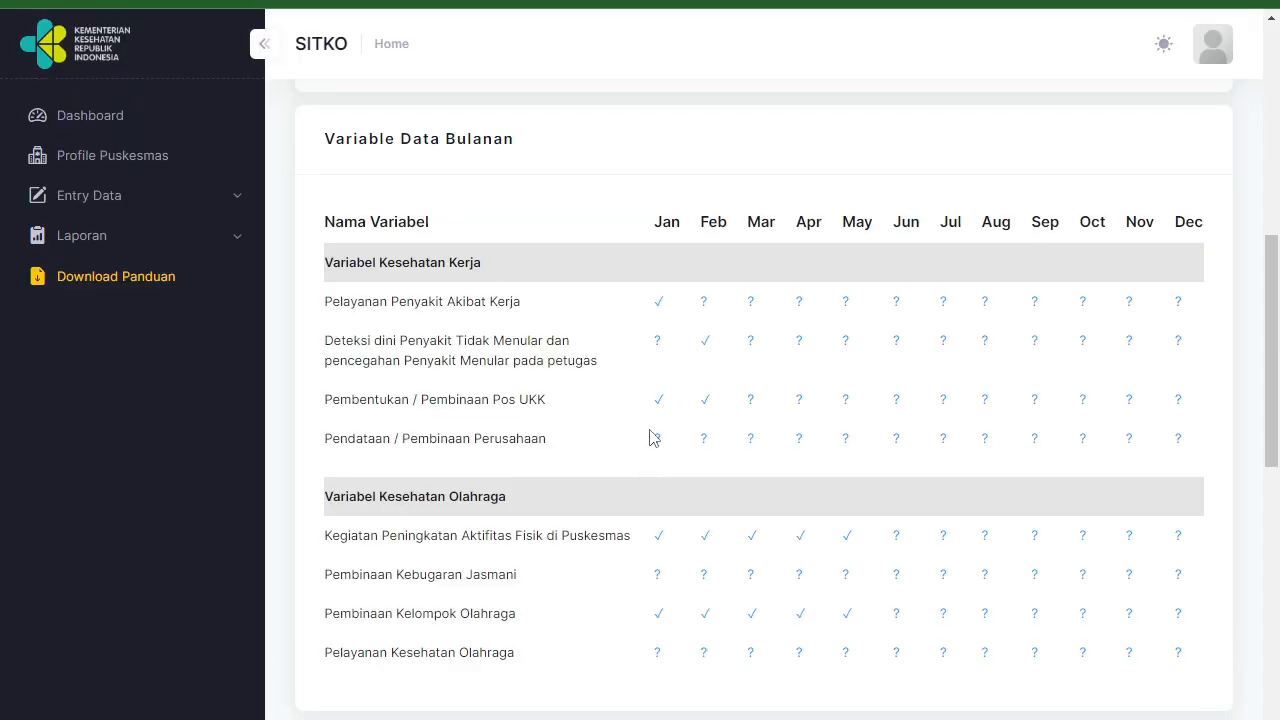
# Check the January 2024 Pos UKK list for the deleted Tani Sejahtera record, and close the list
pyautogui.click(659, 402)
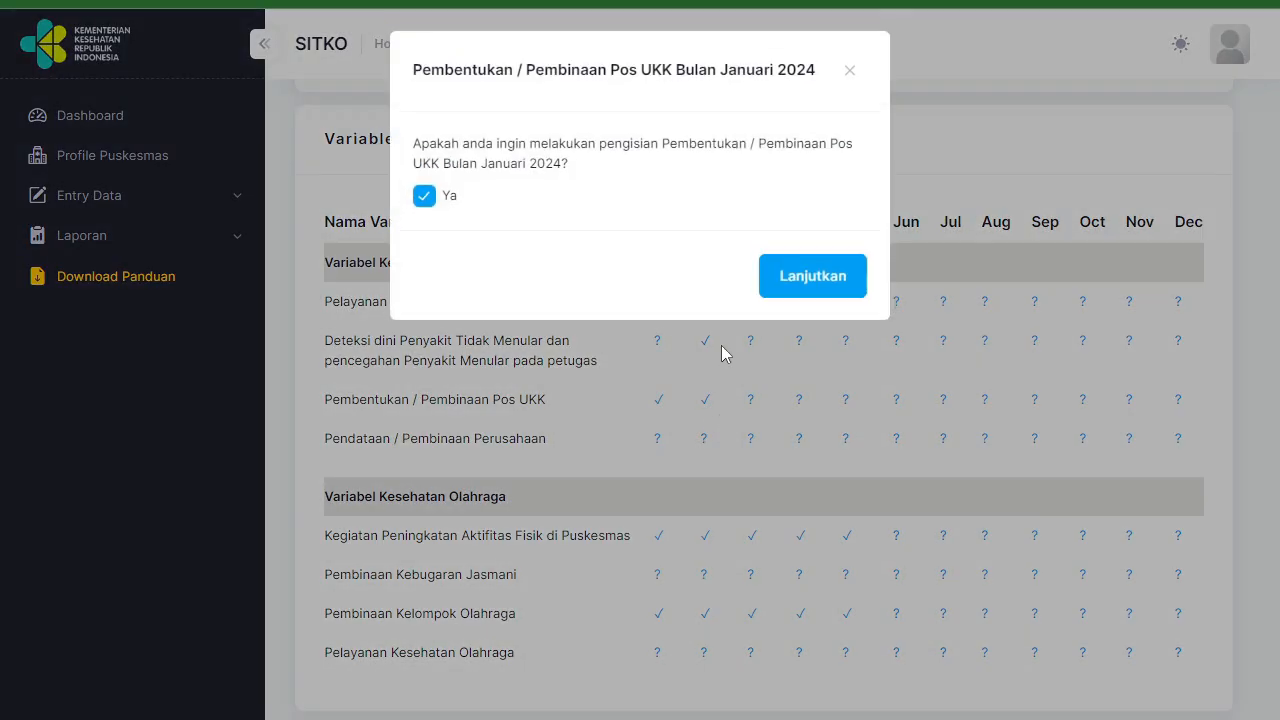
pyautogui.click(806, 284)
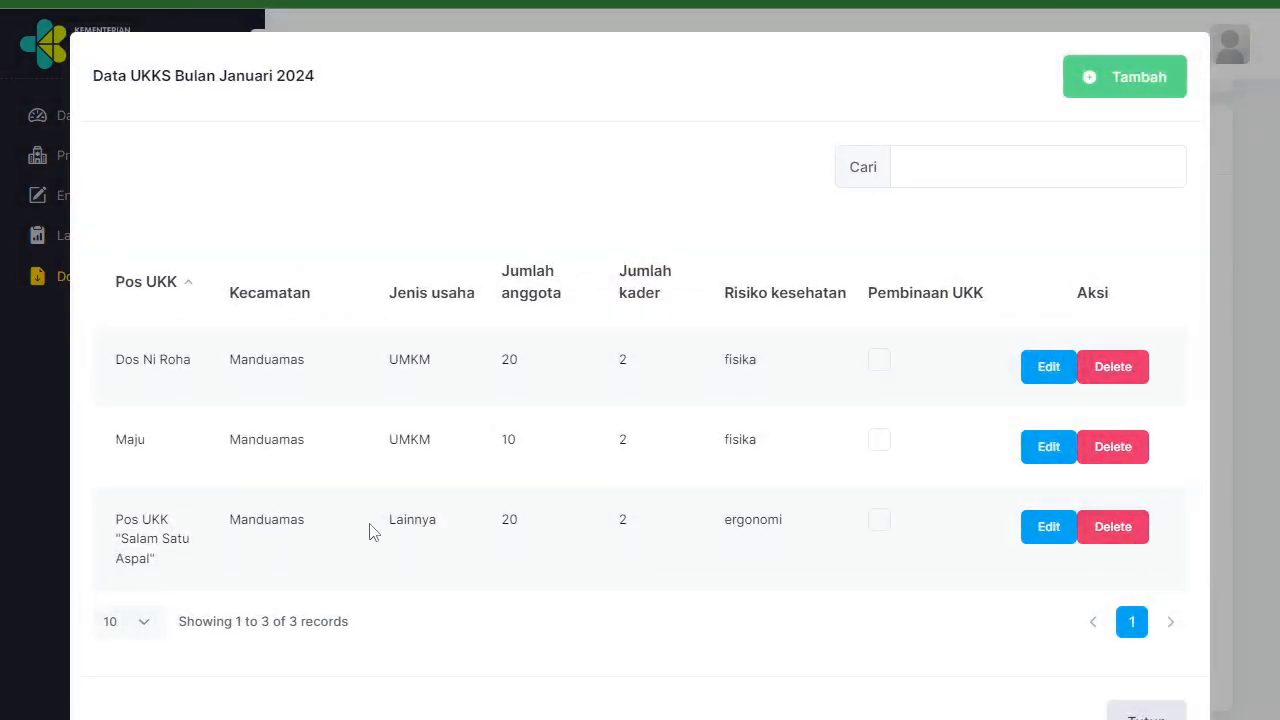
pyautogui.click(1146, 712)
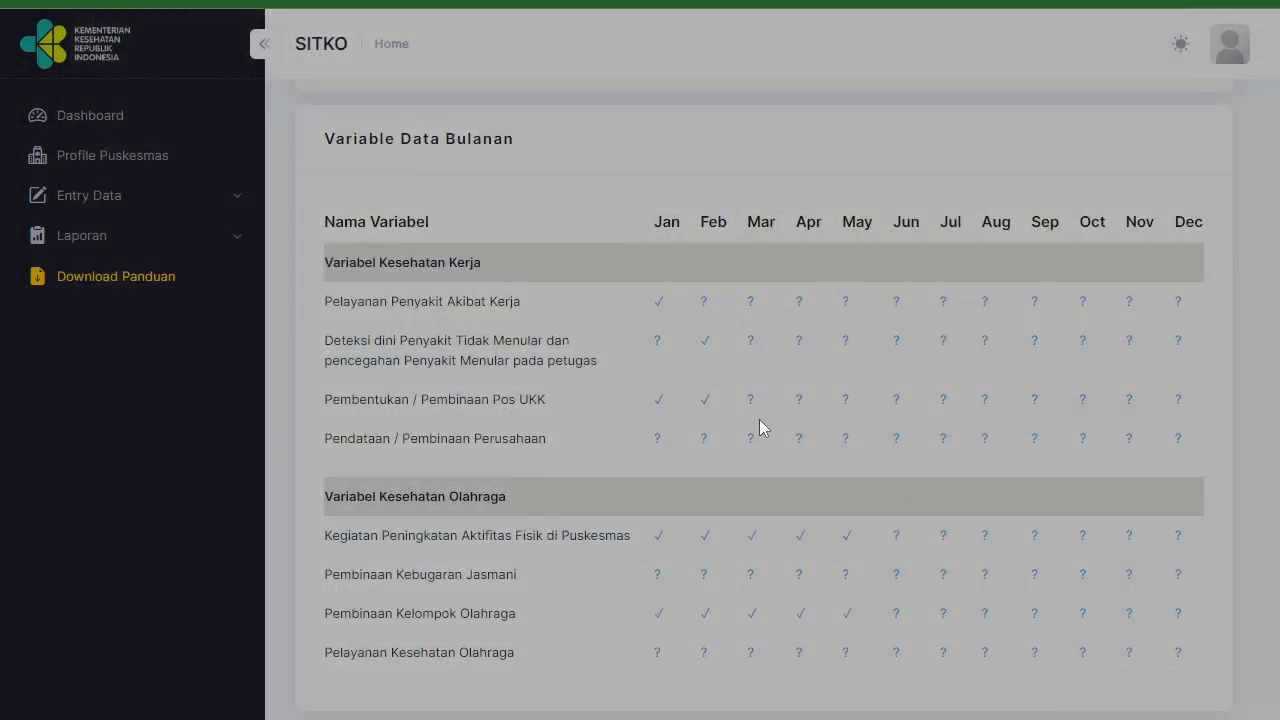
# Mark Pembinaan UKK for Dos Ni Roha in the January 2024 Pos UKK list, and close the list
pyautogui.click(661, 403)
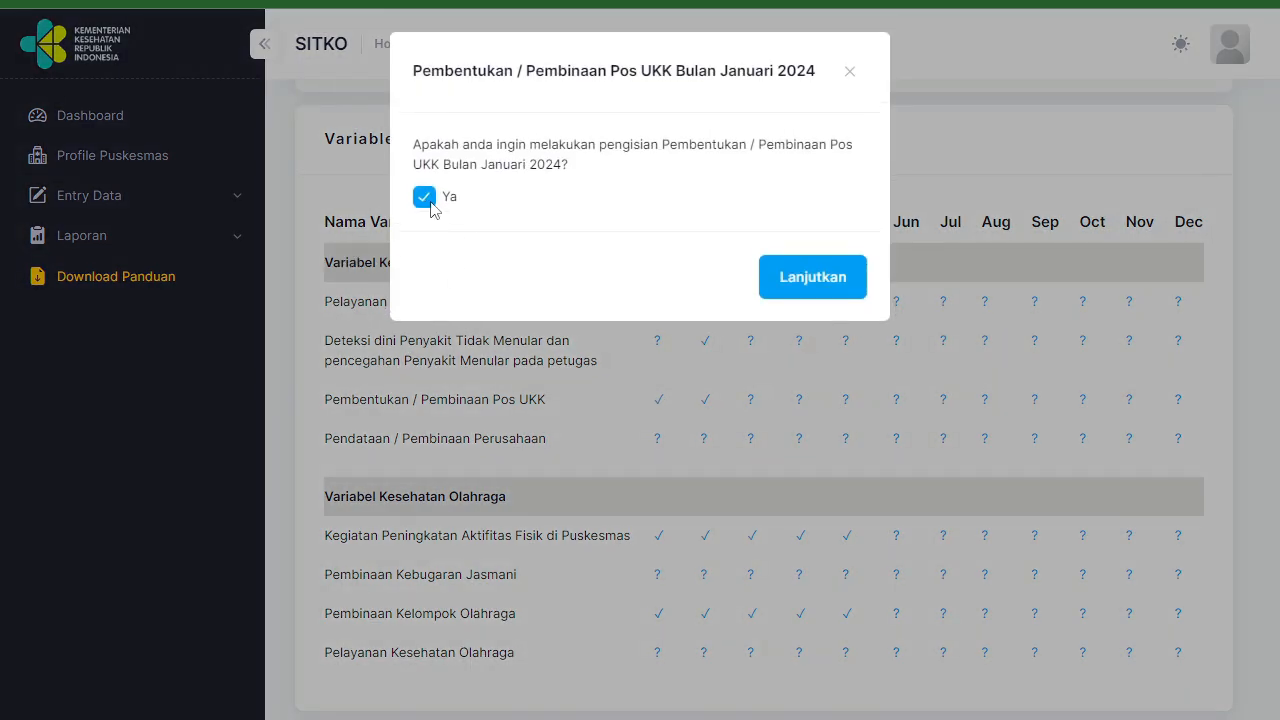
pyautogui.click(806, 284)
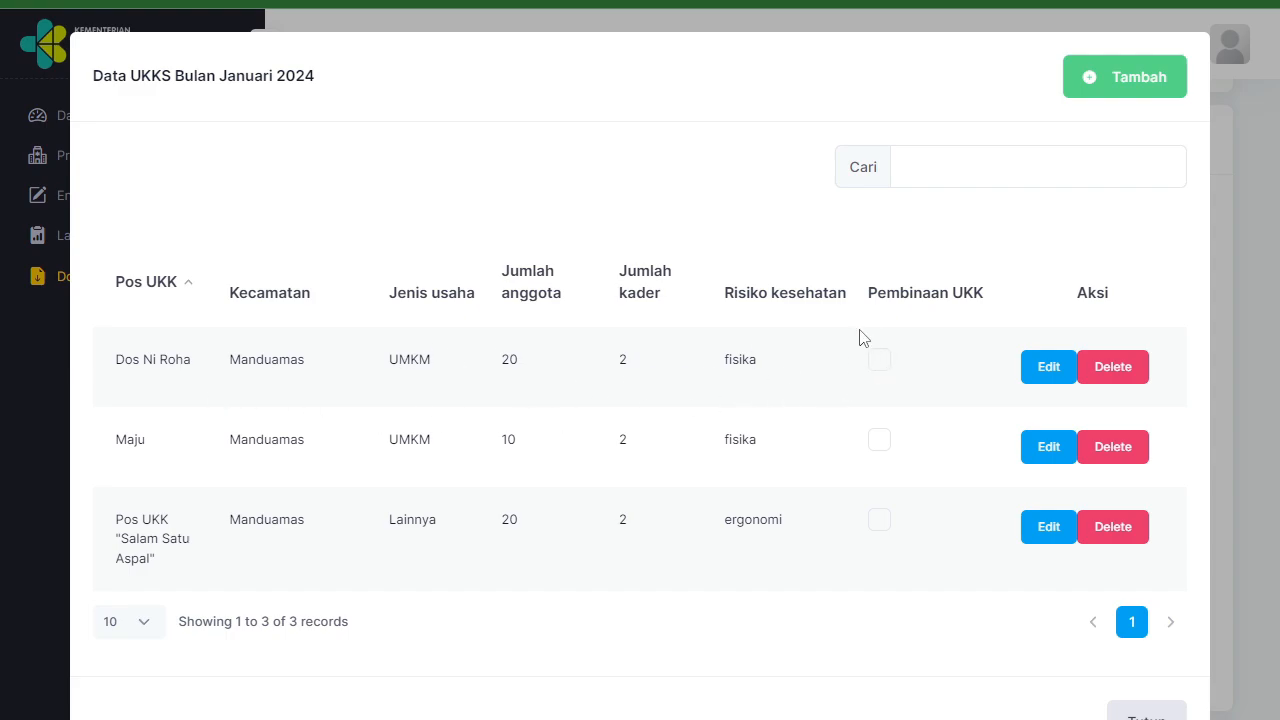
pyautogui.moveTo(117, 359); pyautogui.dragTo(323, 371)
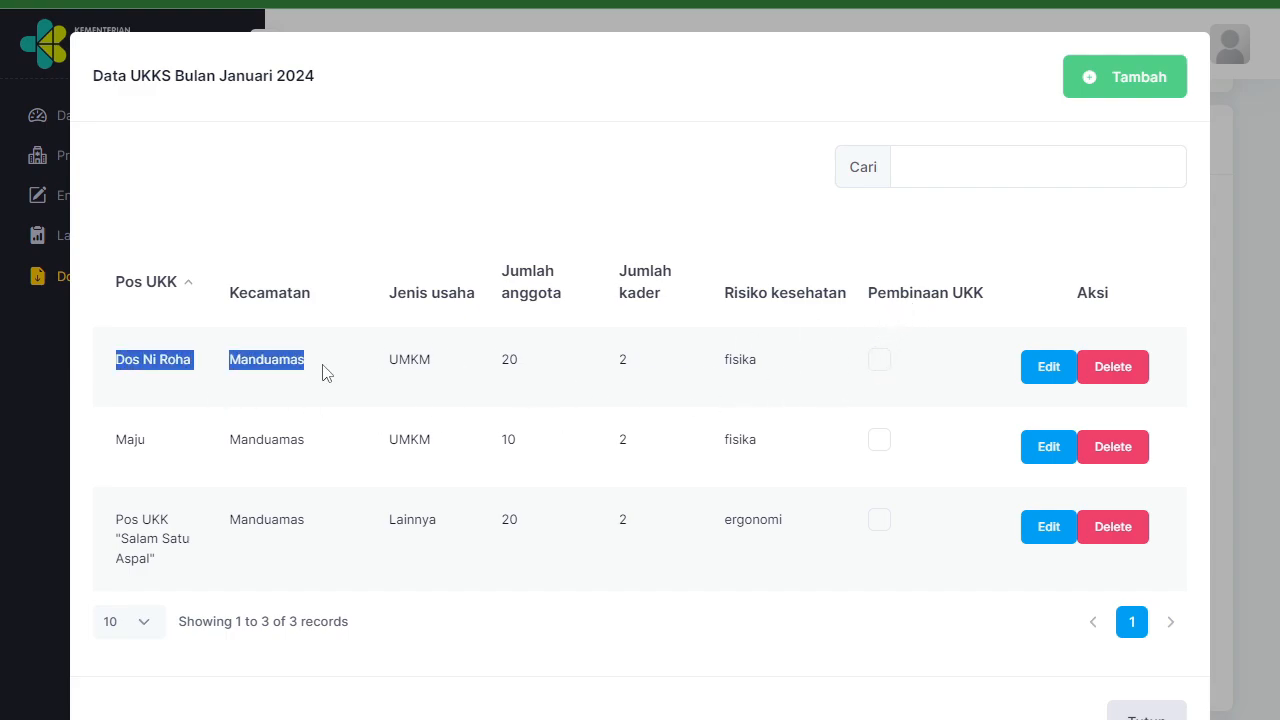
pyautogui.click(878, 362)
pyautogui.click(727, 93)
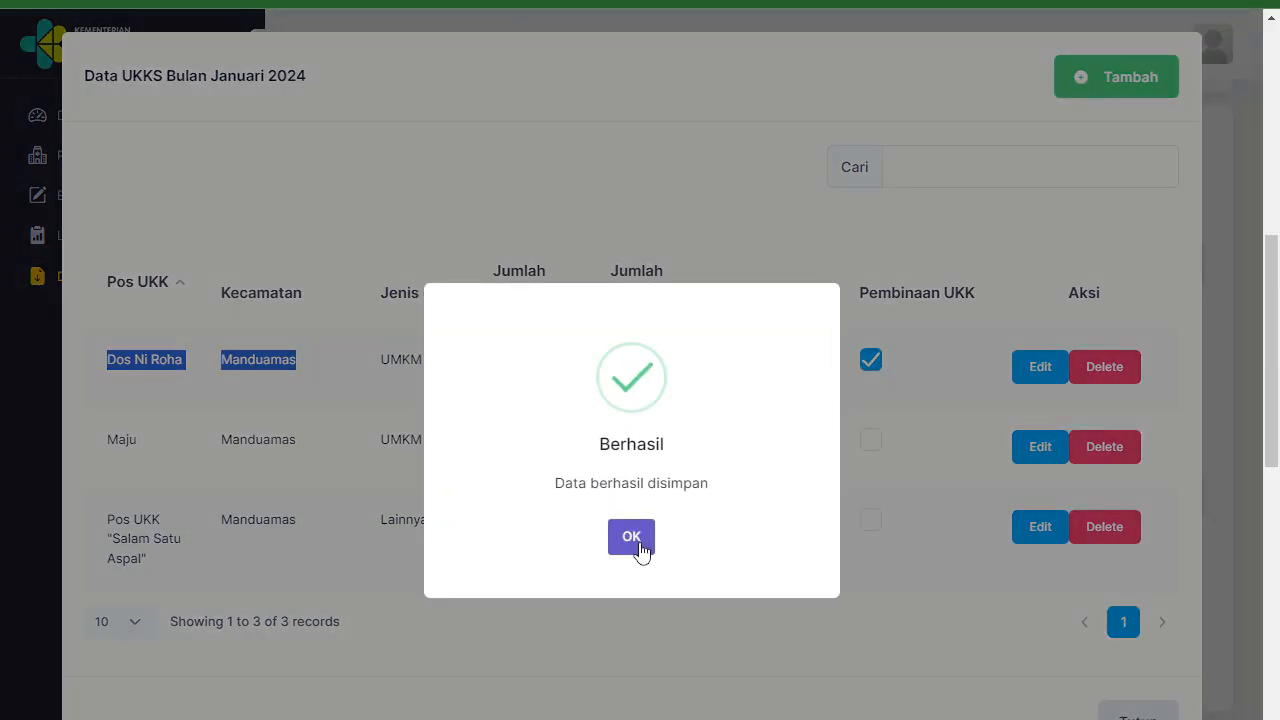
pyautogui.click(631, 537)
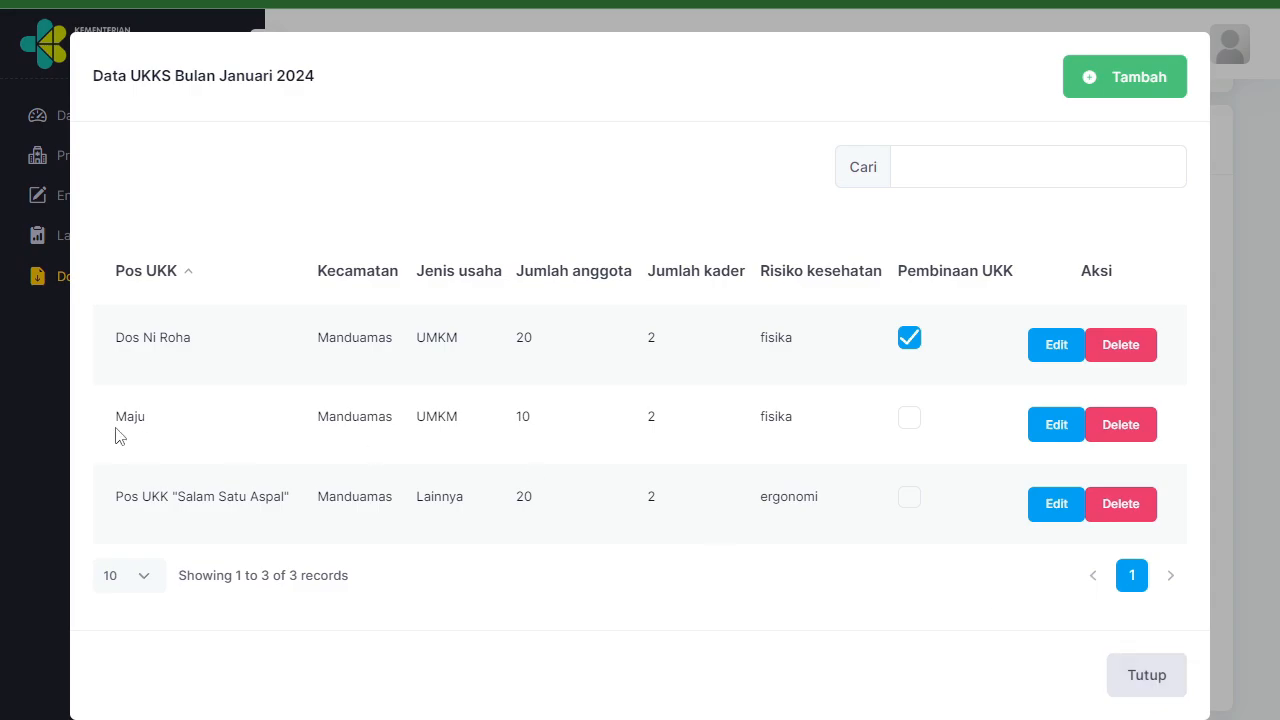
pyautogui.moveTo(114, 428); pyautogui.dragTo(189, 432)
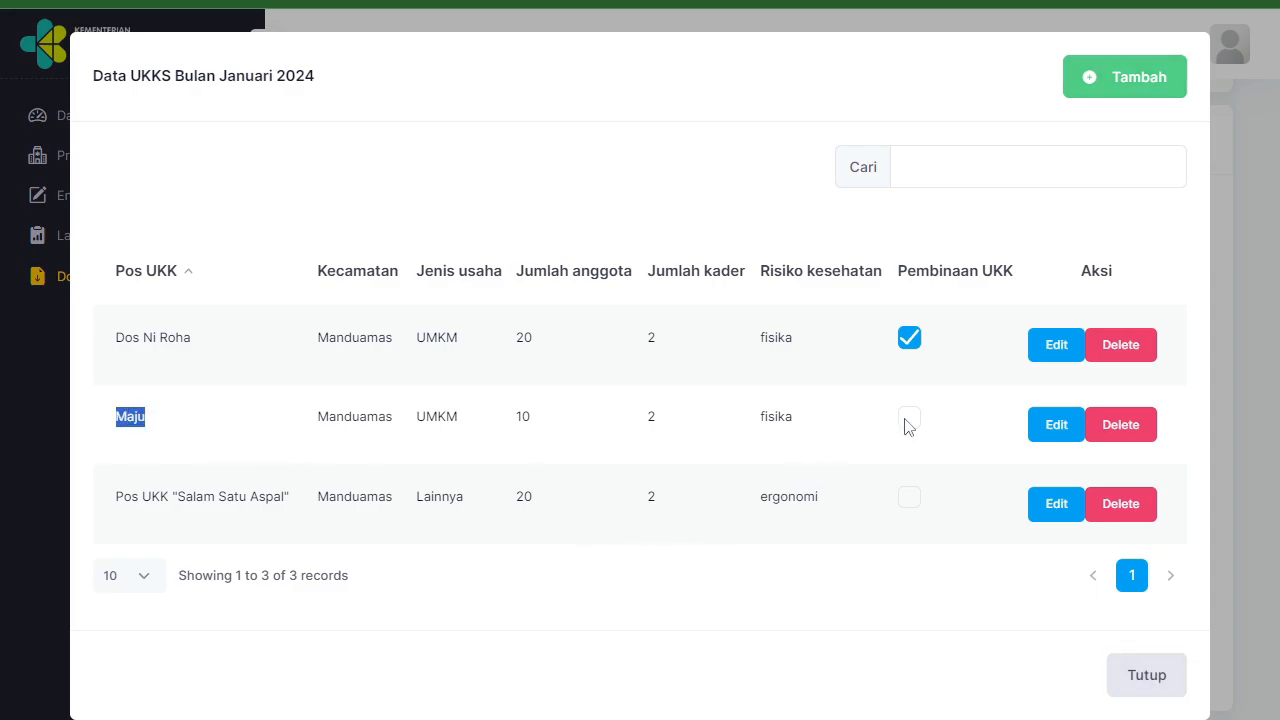
pyautogui.click(1140, 676)
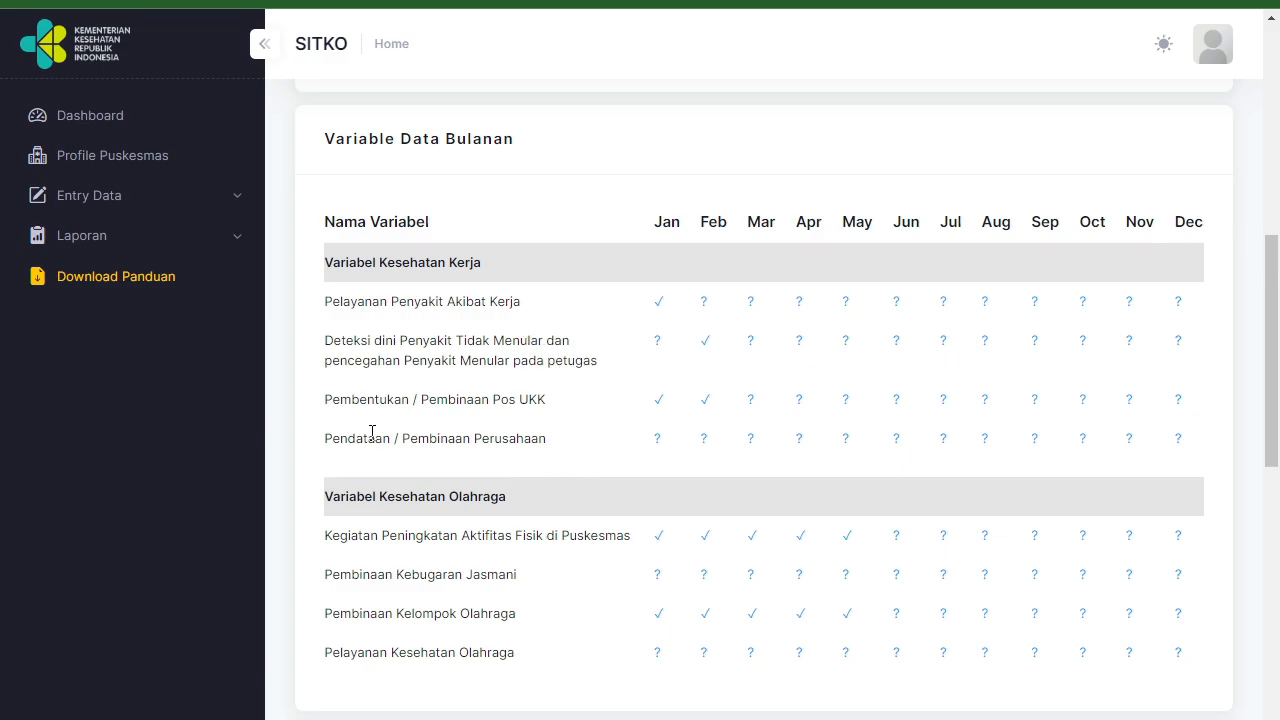
# Answer Ya to filling in Pendataan / Pembinaan Perusahaan for January 2024, and continue to its company list
pyautogui.click(657, 442)
pyautogui.click(424, 197)
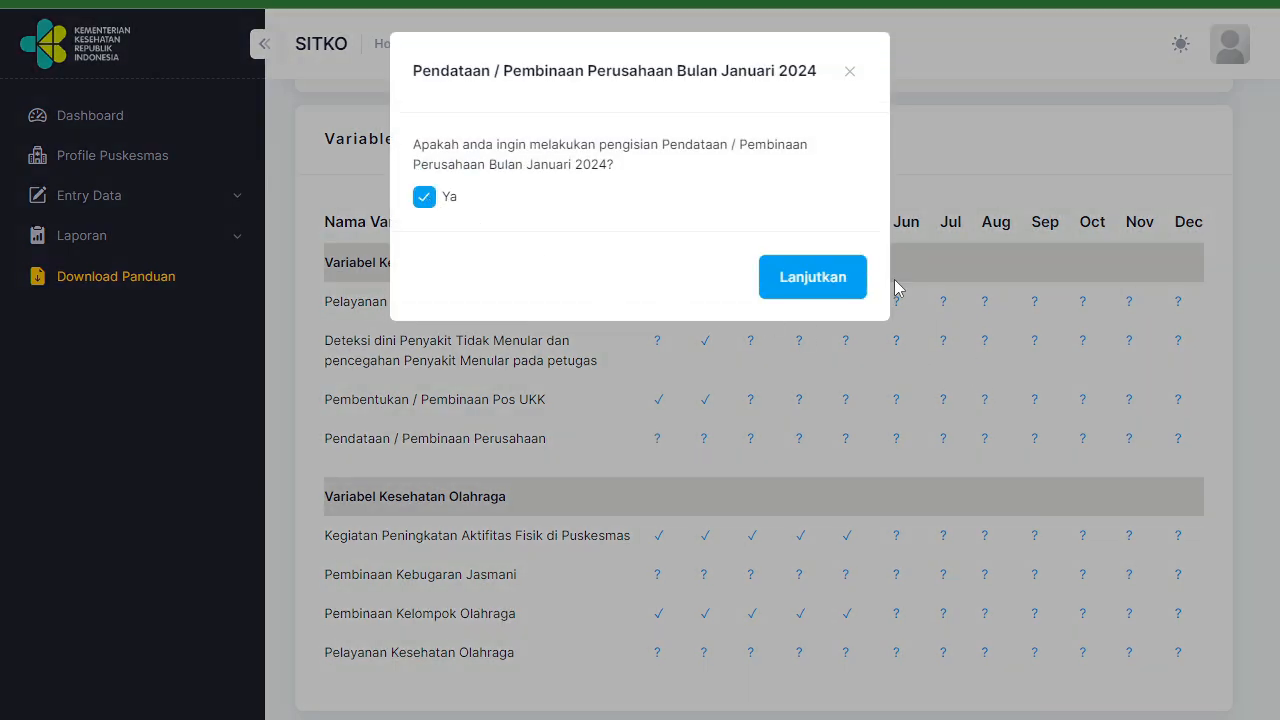
pyautogui.click(800, 282)
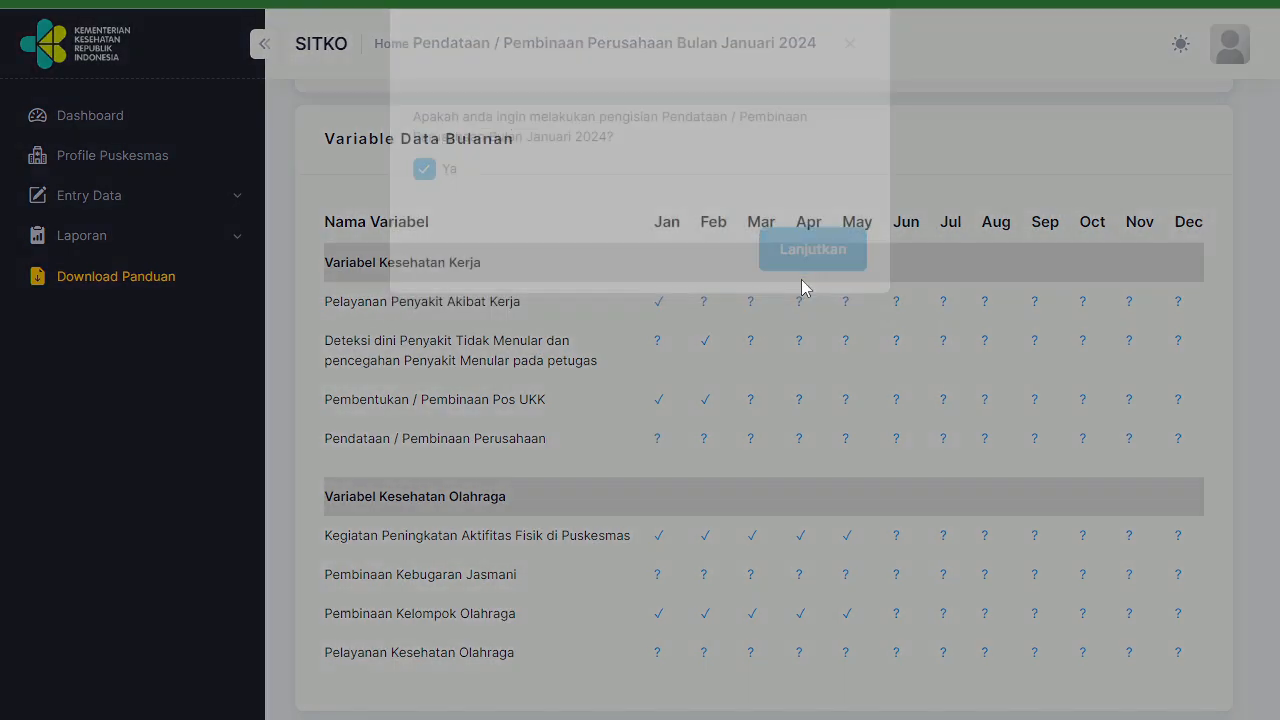
# Review the name, address and type of the puskesmas saragih workplace in the January 2024 company list, and close the list
pyautogui.moveTo(233, 352); pyautogui.dragTo(313, 360)
pyautogui.click(574, 377)
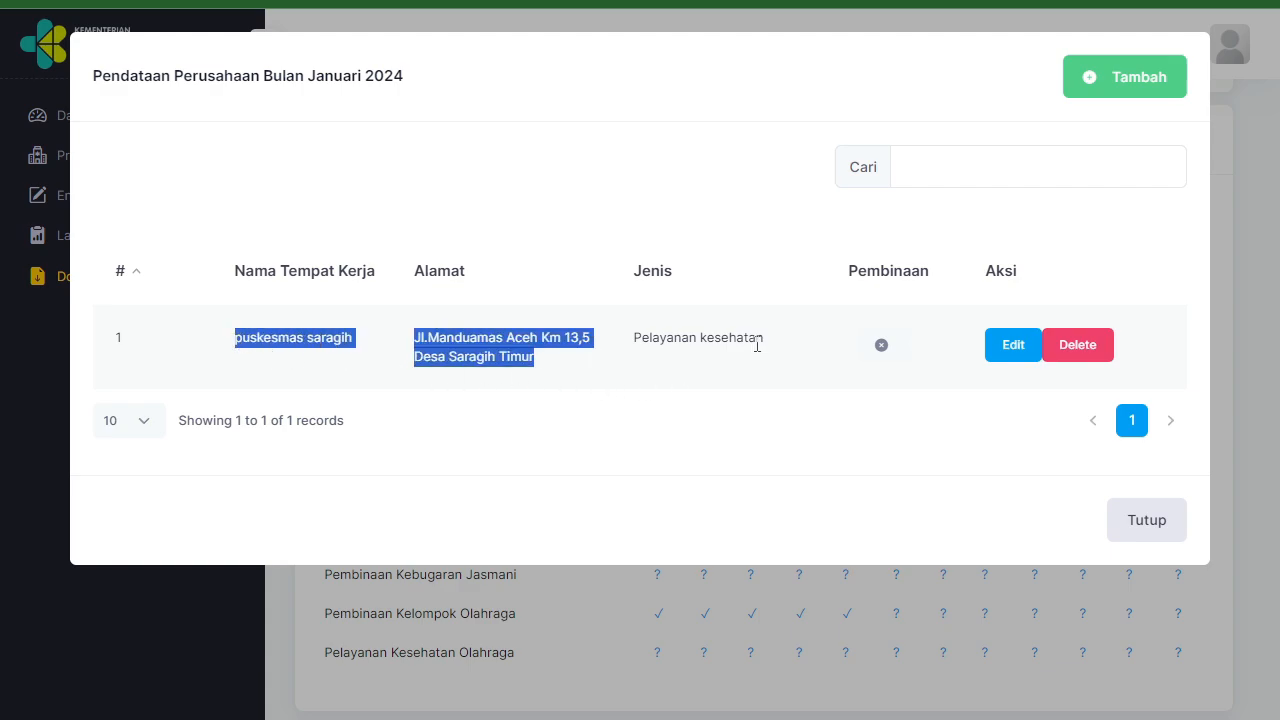
pyautogui.moveTo(757, 345); pyautogui.dragTo(232, 341)
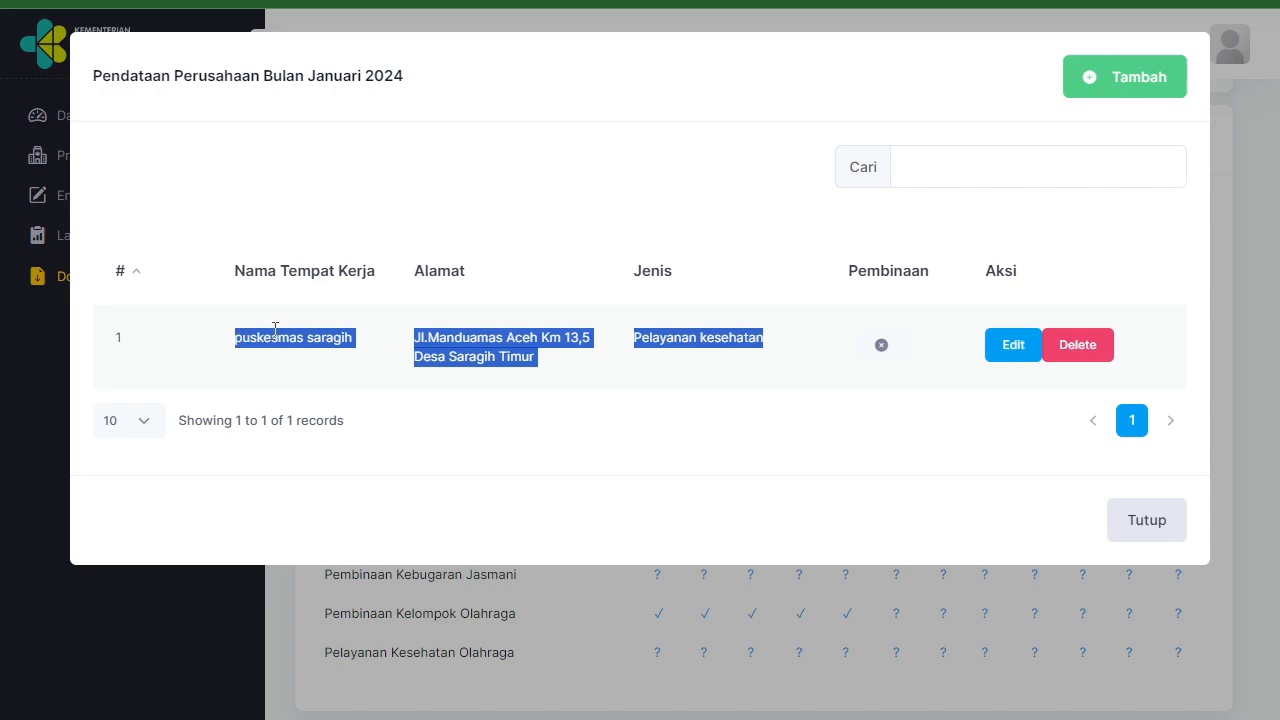
pyautogui.click(275, 329)
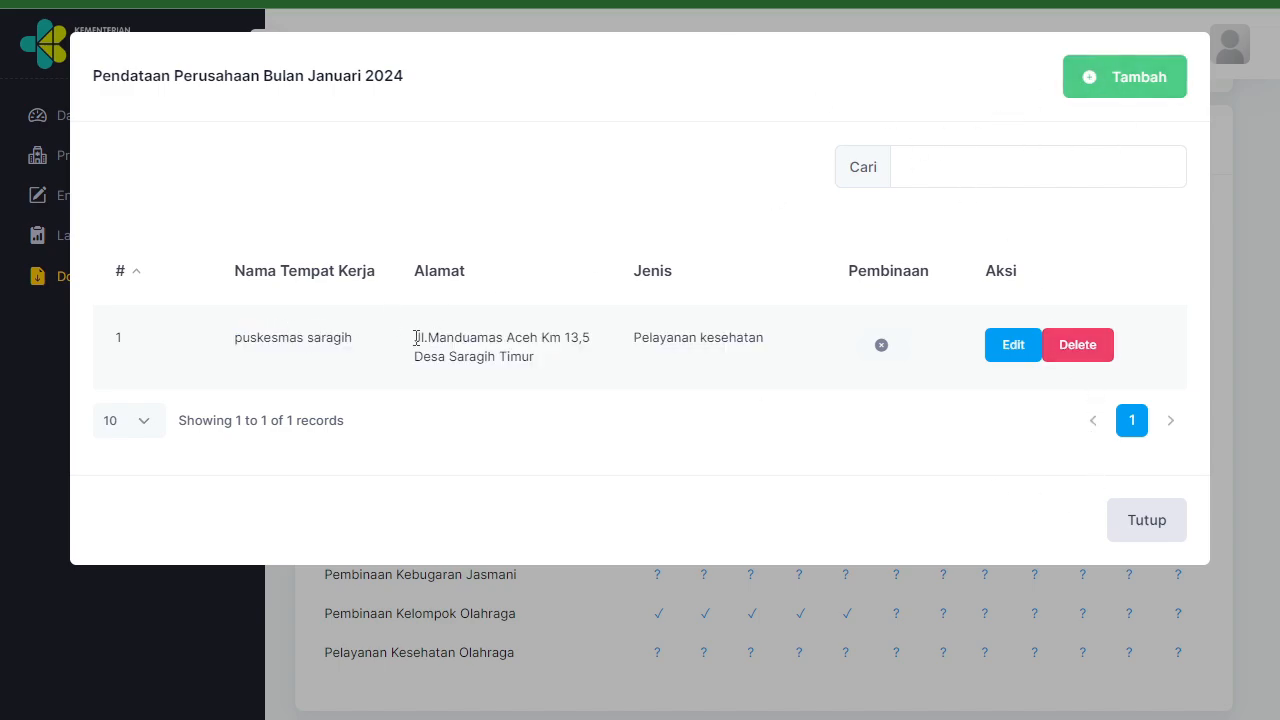
pyautogui.moveTo(353, 338); pyautogui.dragTo(214, 349)
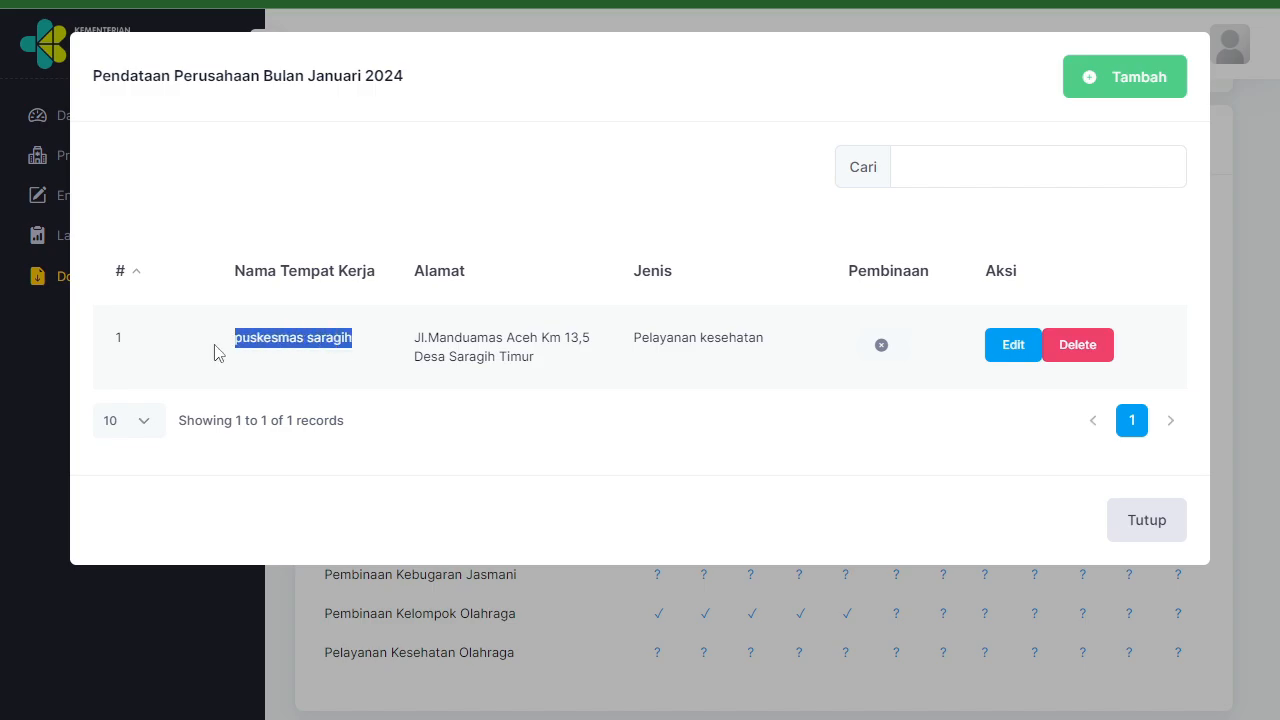
pyautogui.click(1138, 525)
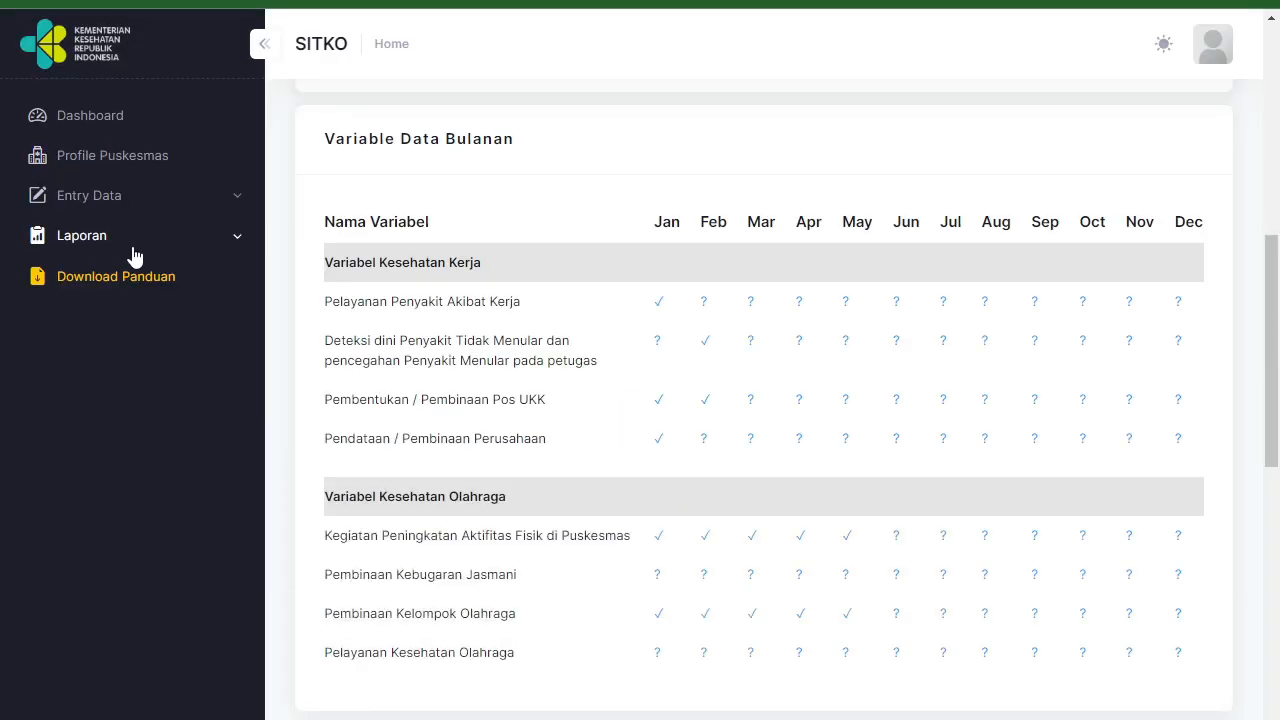
# View the January 2024 Pendataan Perusahaan list sorted by Nama Tempat Kerja, and close the list
pyautogui.click(659, 440)
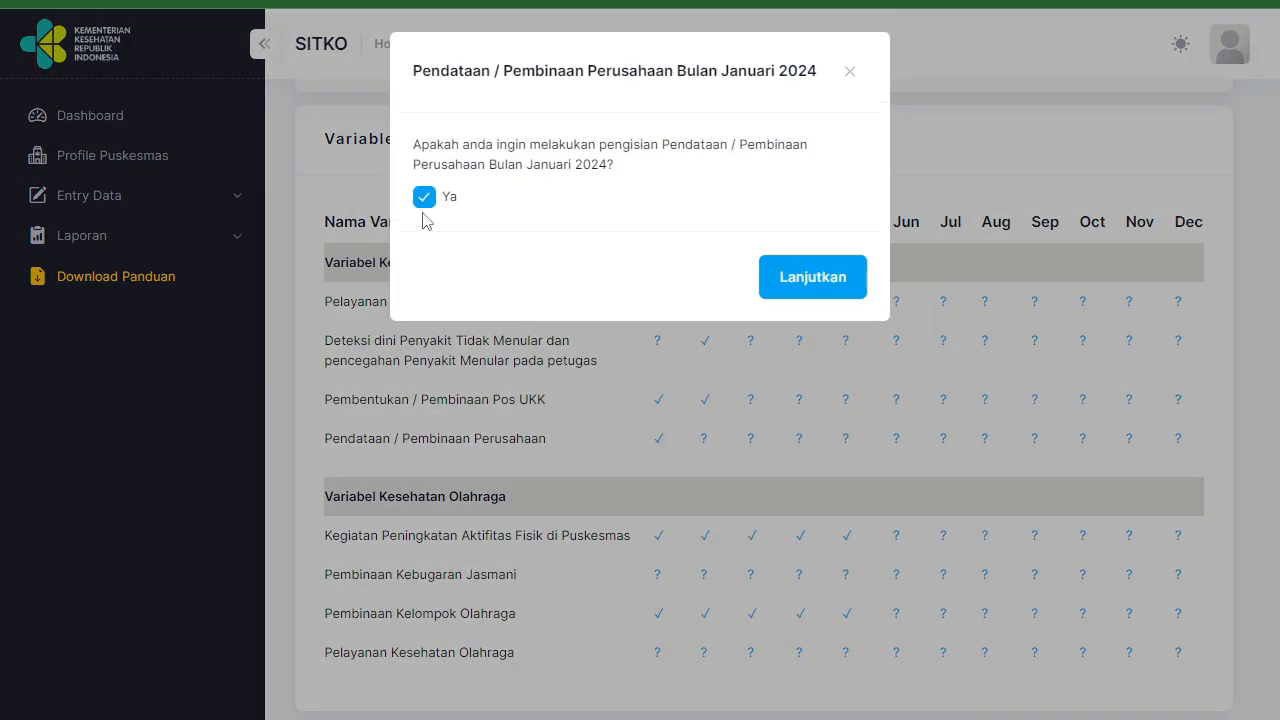
pyautogui.click(794, 297)
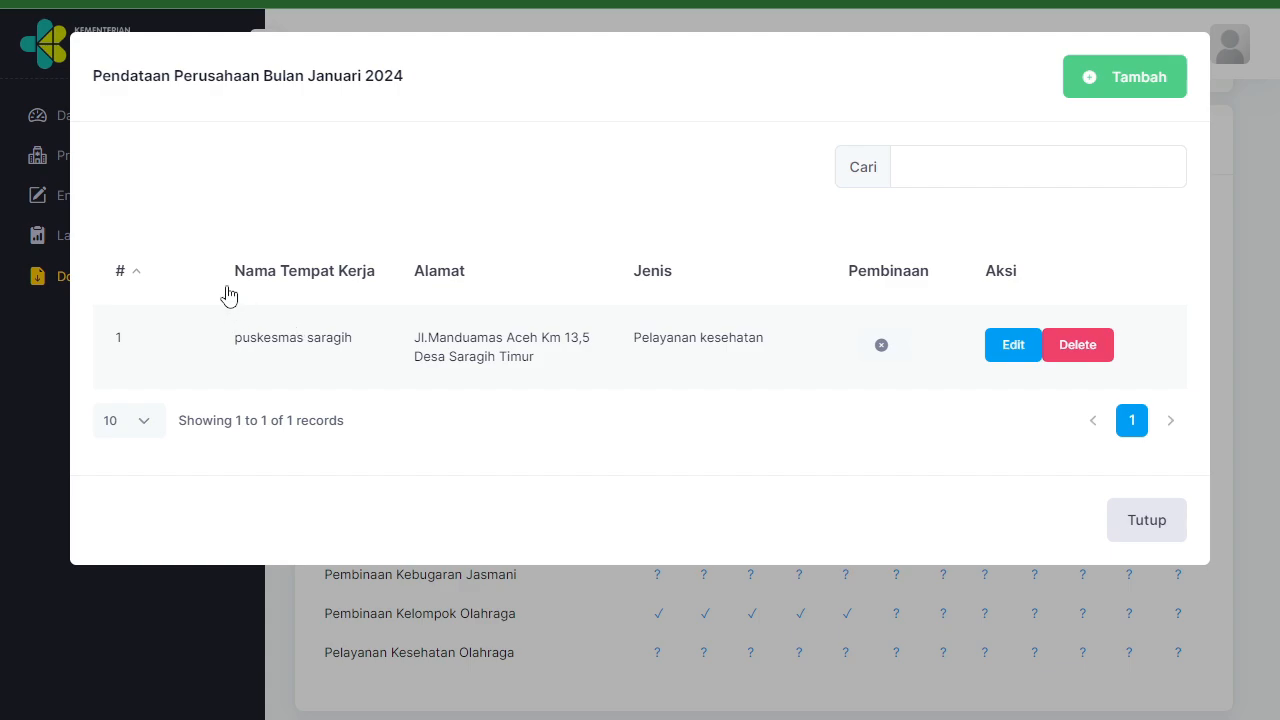
pyautogui.click(369, 278)
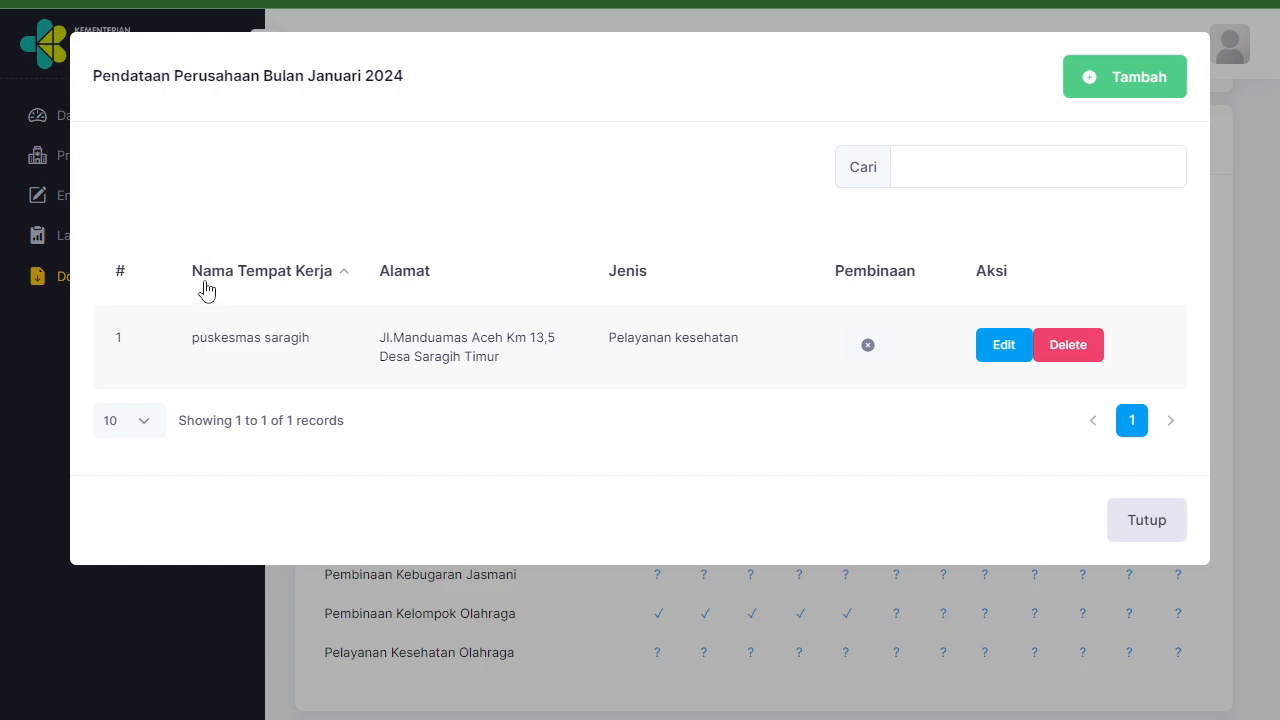
pyautogui.click(312, 281)
pyautogui.click(1134, 538)
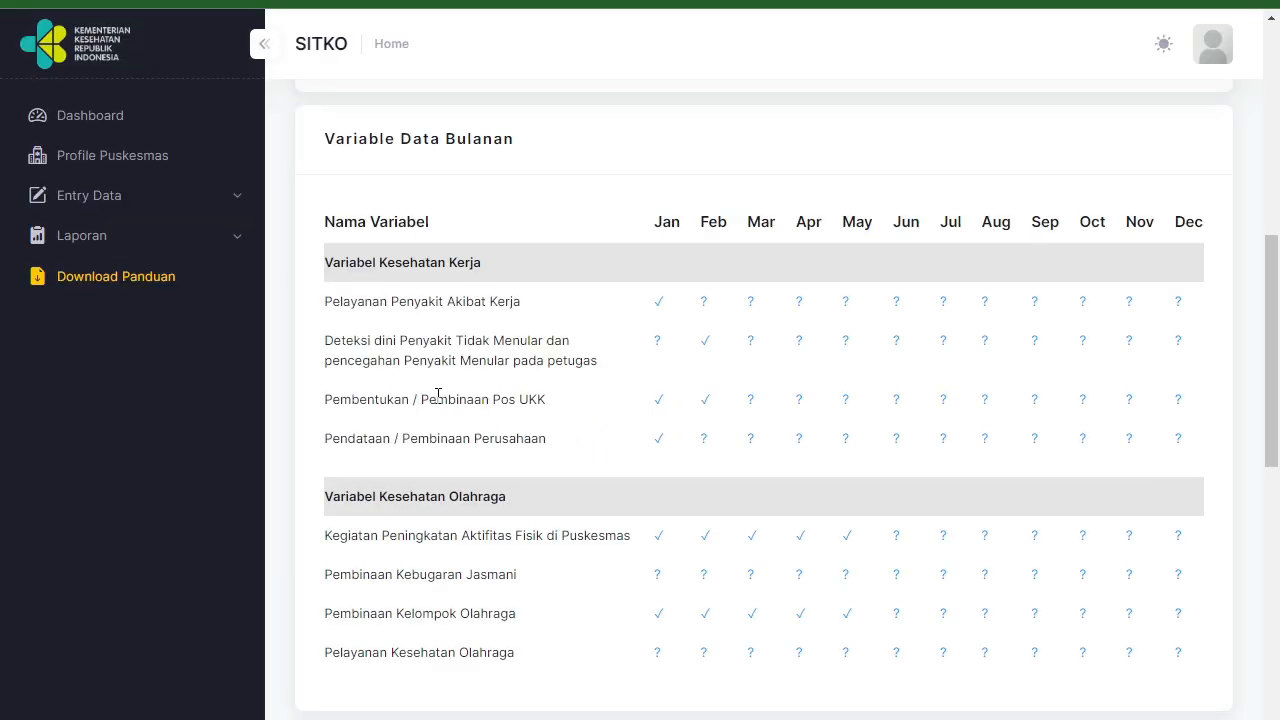
# Recheck the January 2024 Pendataan Perusahaan list, examining its title and the puskesmas saragih record, and close the list
pyautogui.moveTo(431, 400); pyautogui.dragTo(551, 407)
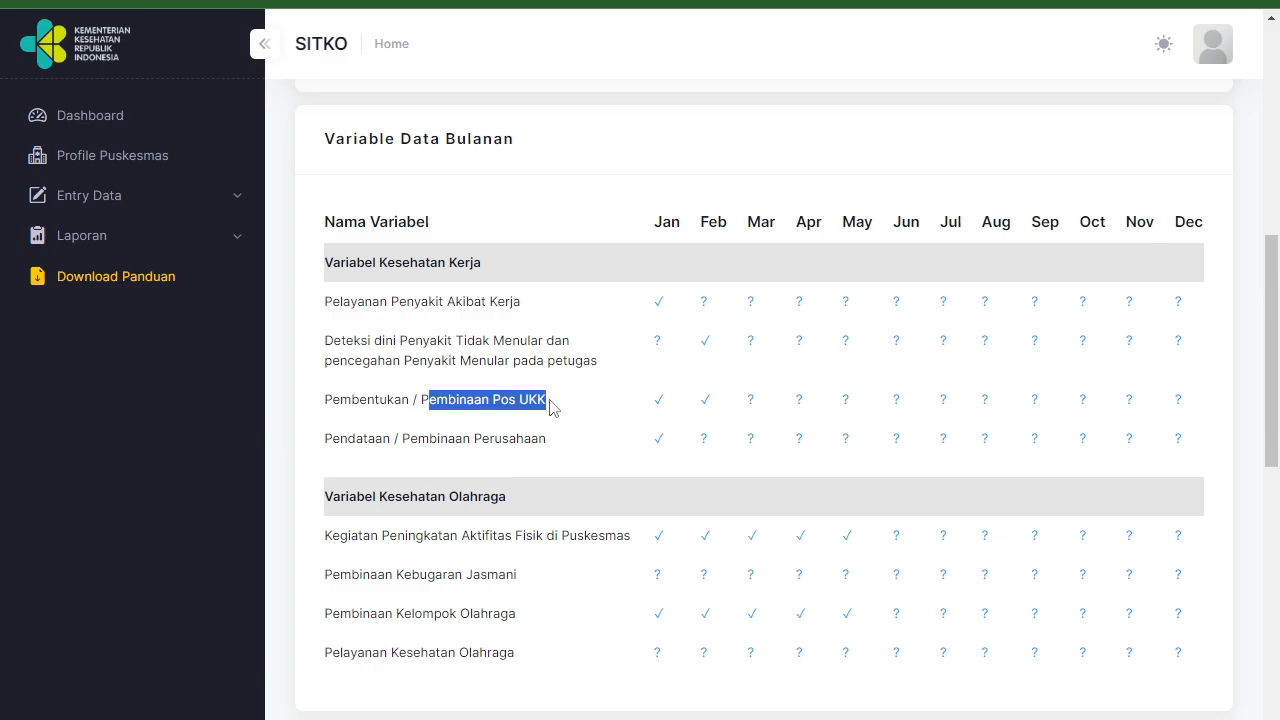
pyautogui.click(550, 407)
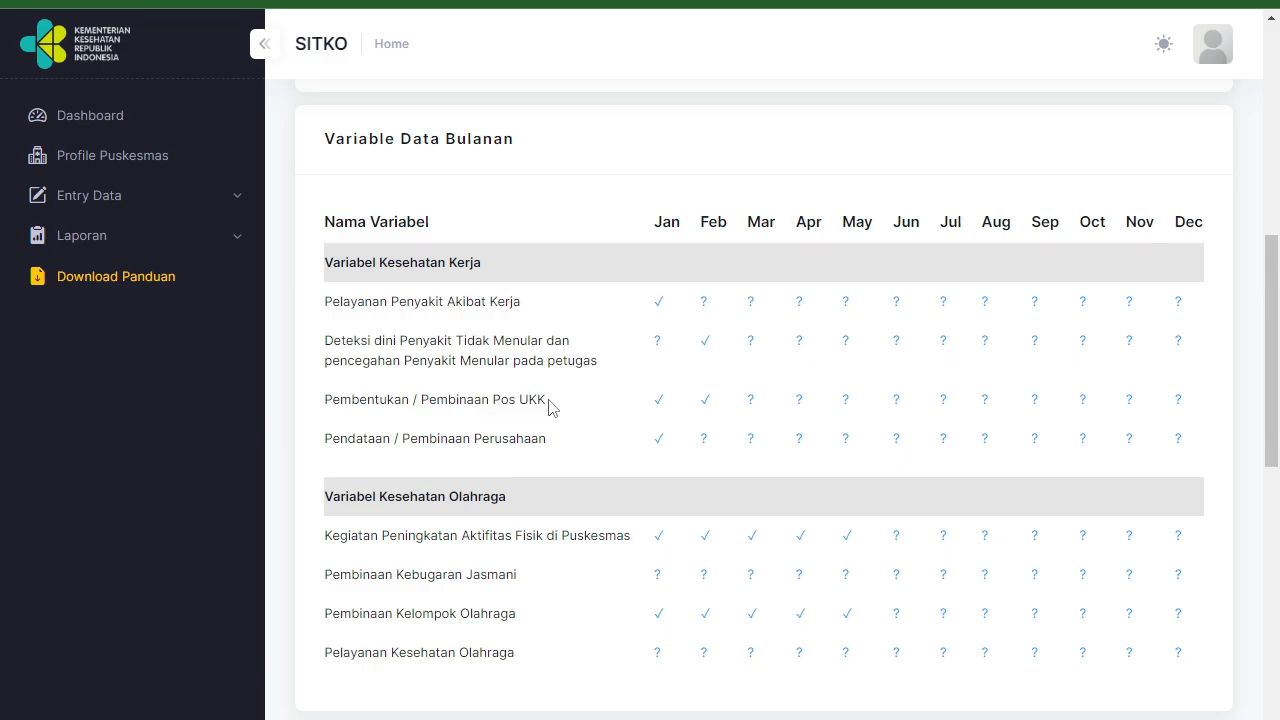
pyautogui.click(660, 442)
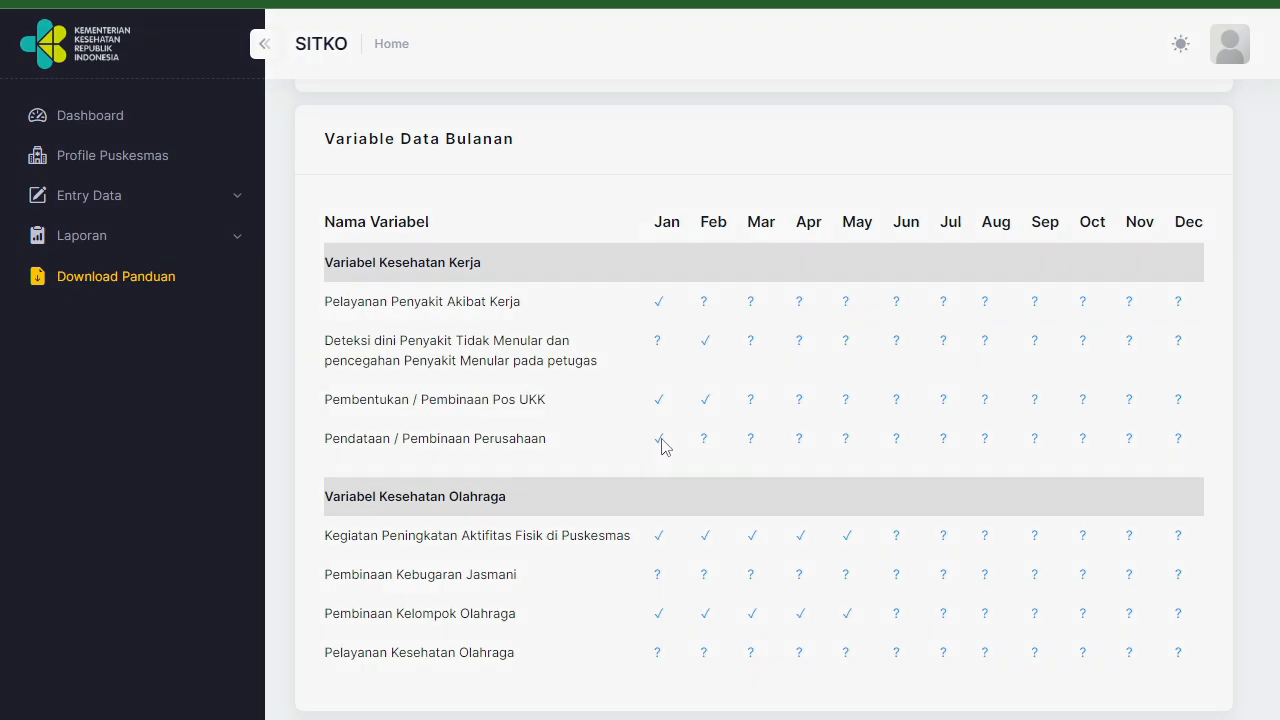
pyautogui.click(837, 281)
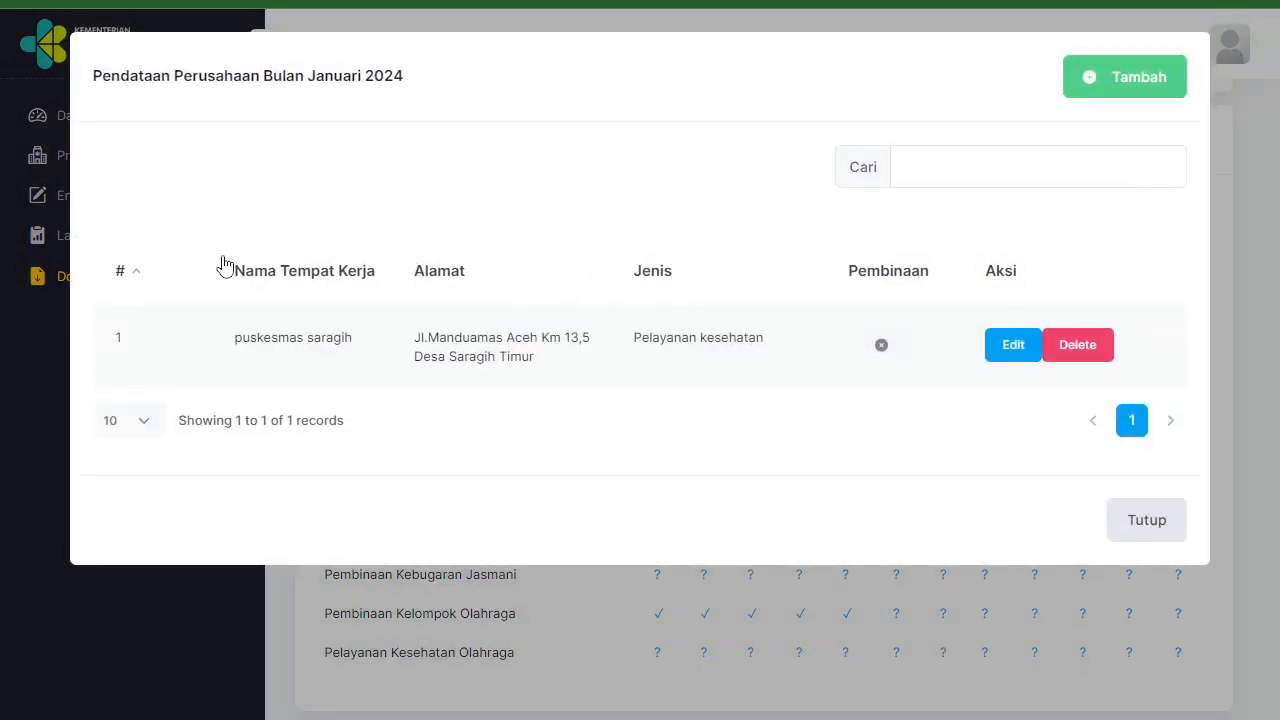
pyautogui.moveTo(249, 345); pyautogui.dragTo(788, 362)
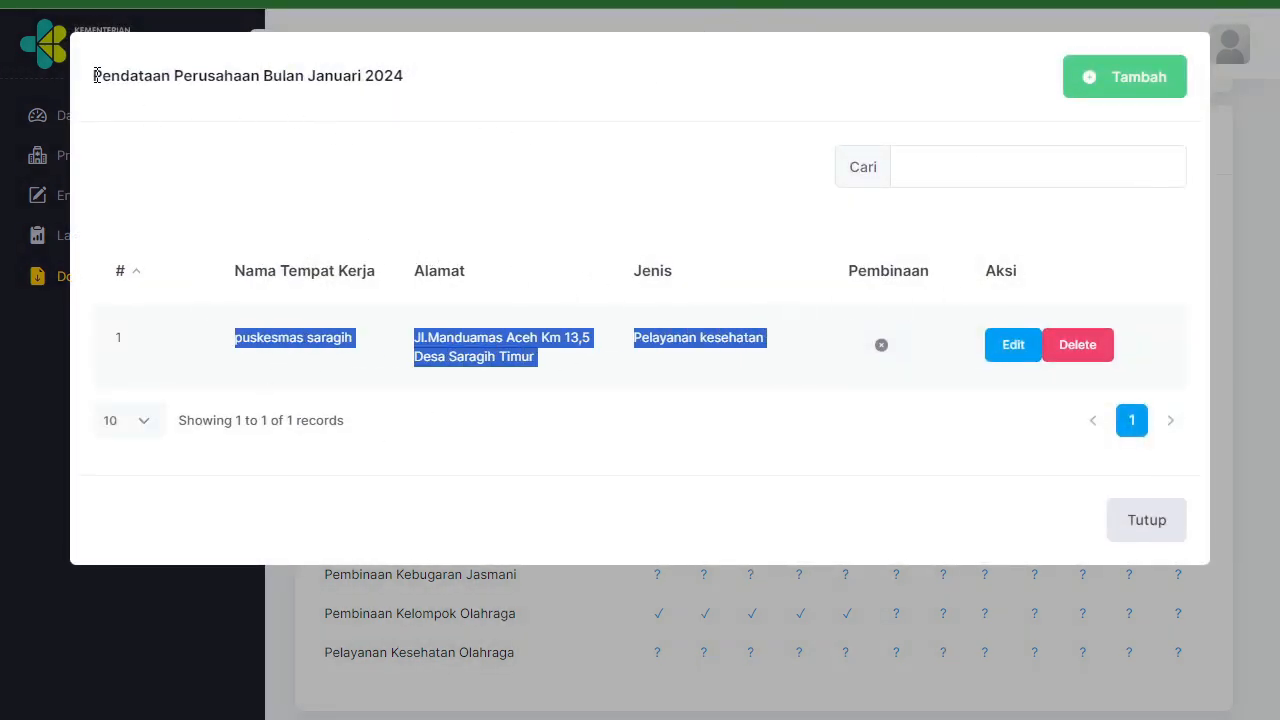
pyautogui.moveTo(94, 76); pyautogui.dragTo(409, 97)
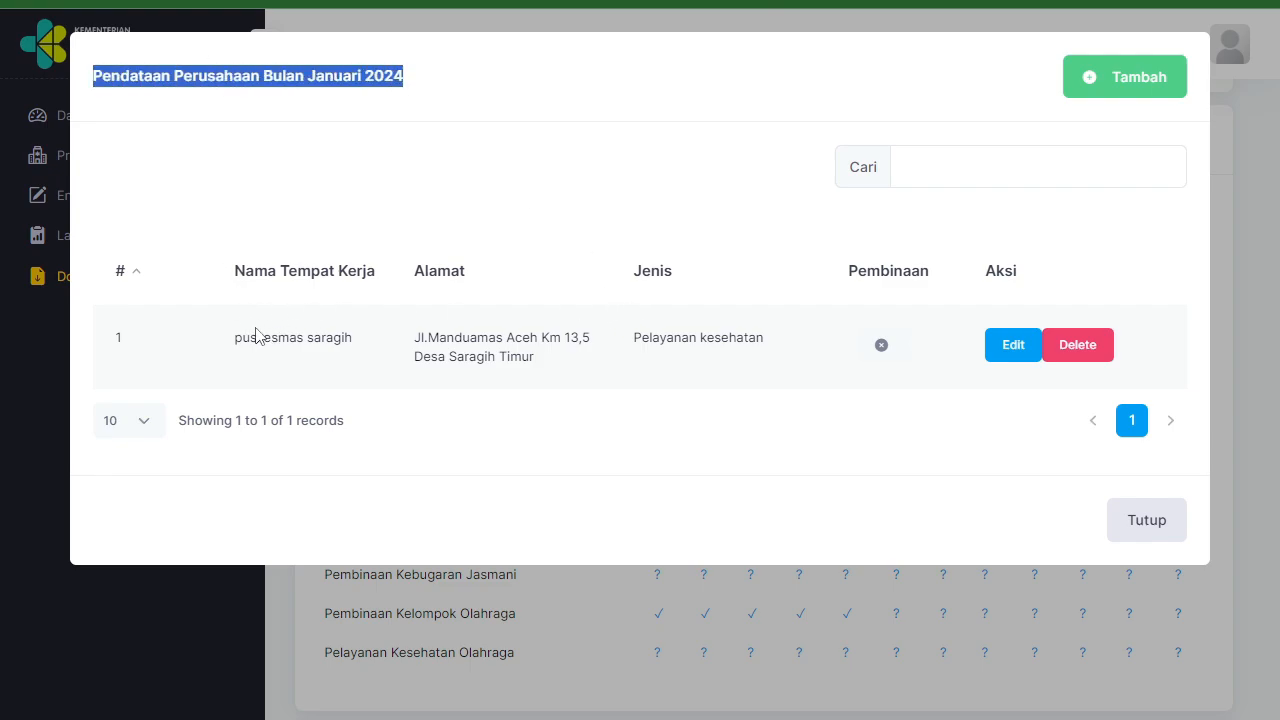
pyautogui.click(1133, 535)
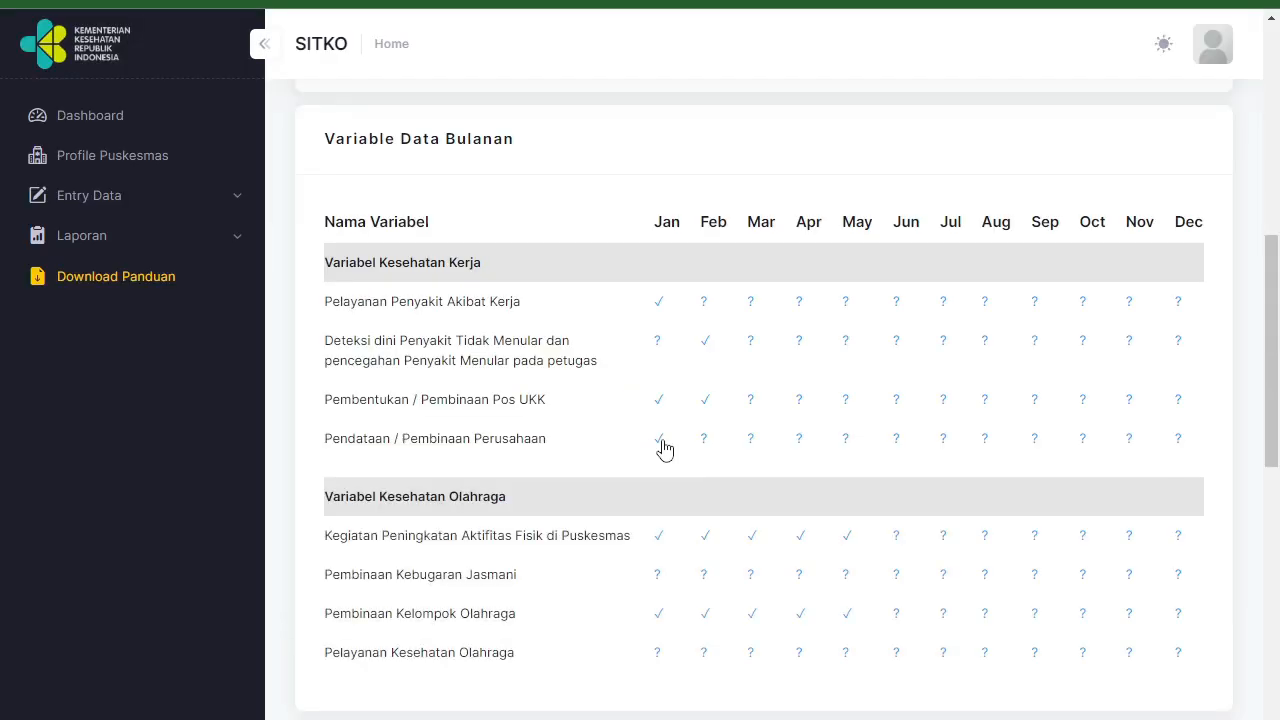
pyautogui.click(662, 444)
pyautogui.click(768, 276)
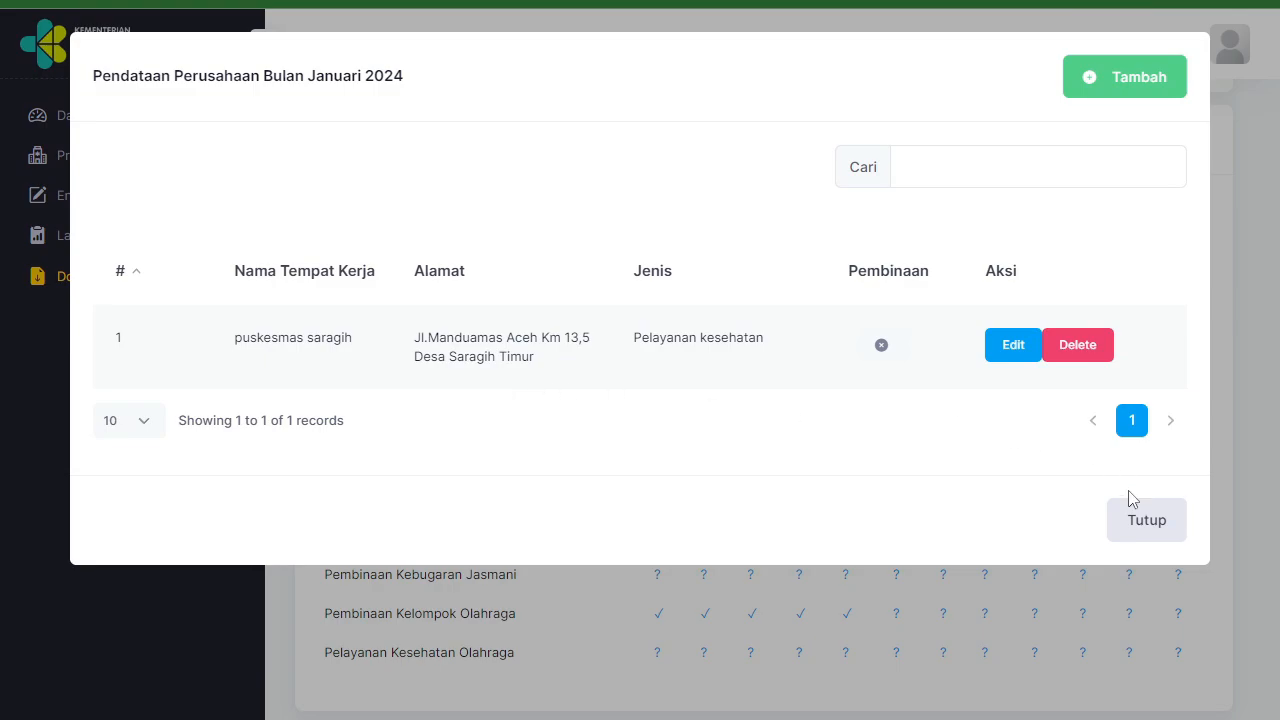
pyautogui.click(1143, 520)
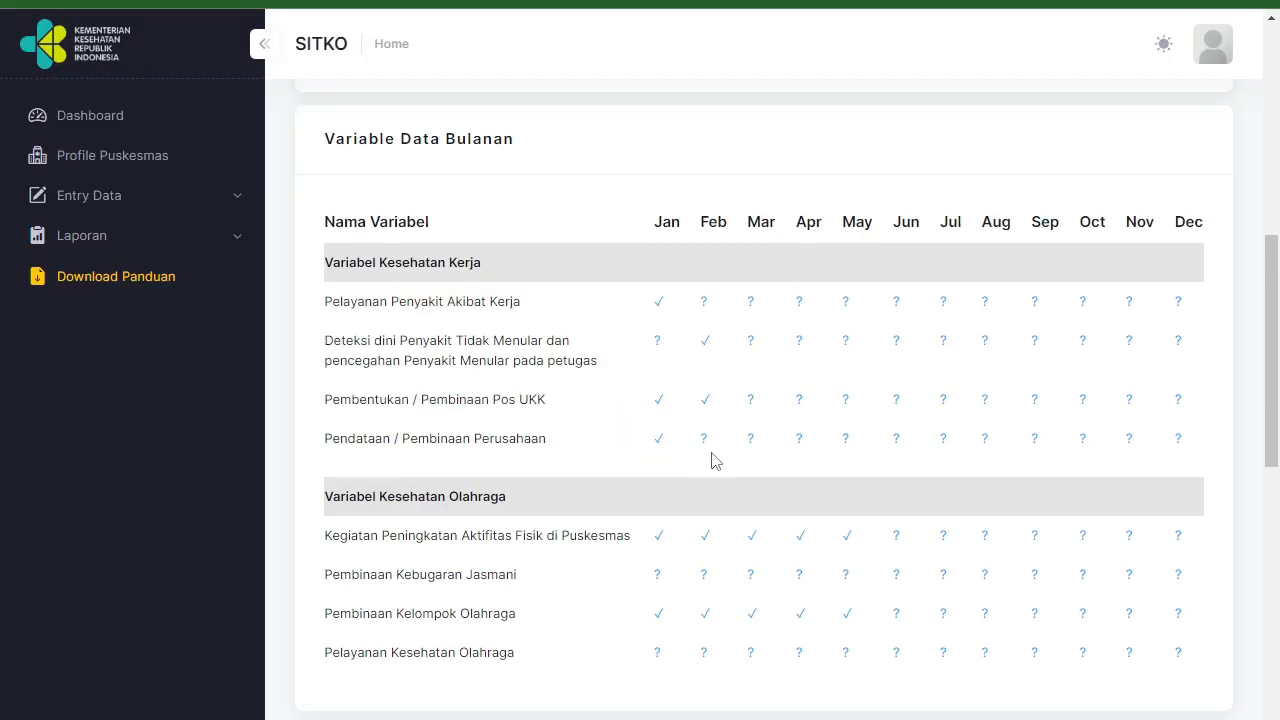
# Answer Ya to filling in Pendataan / Pembinaan Perusahaan for February 2024, and check puskesmas saragih in its company list
pyautogui.click(704, 441)
pyautogui.click(465, 194)
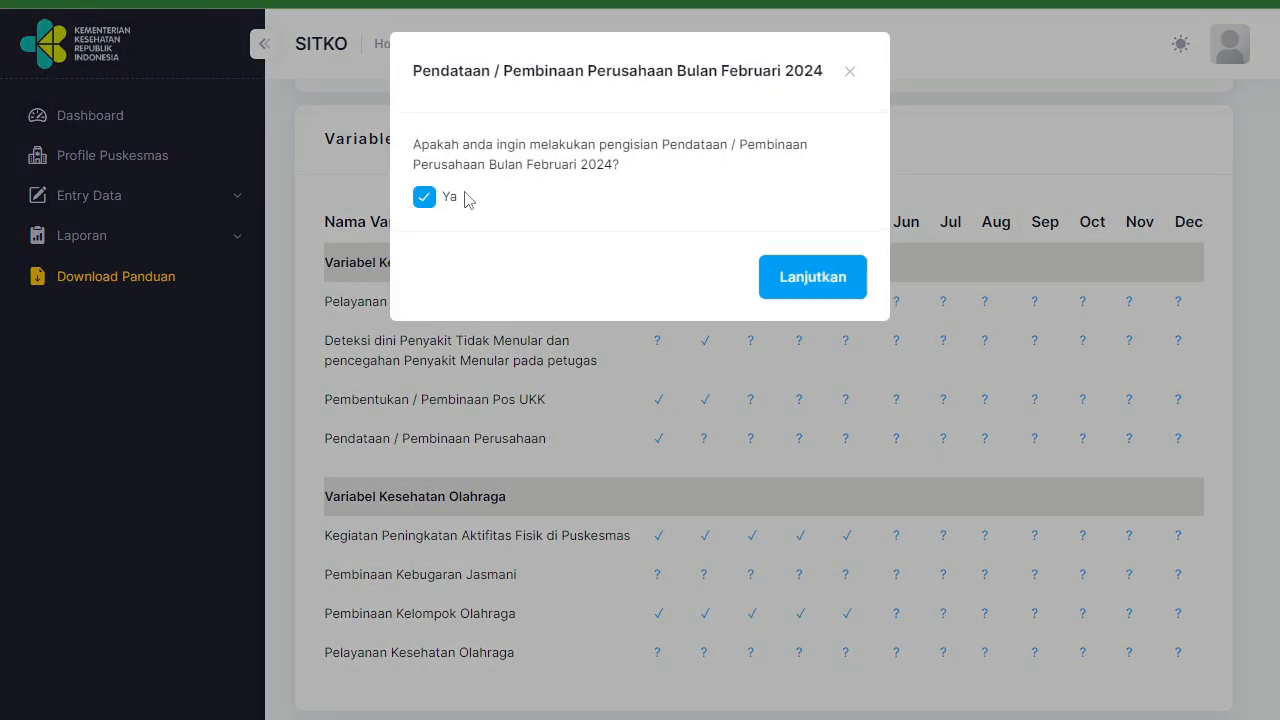
pyautogui.click(767, 293)
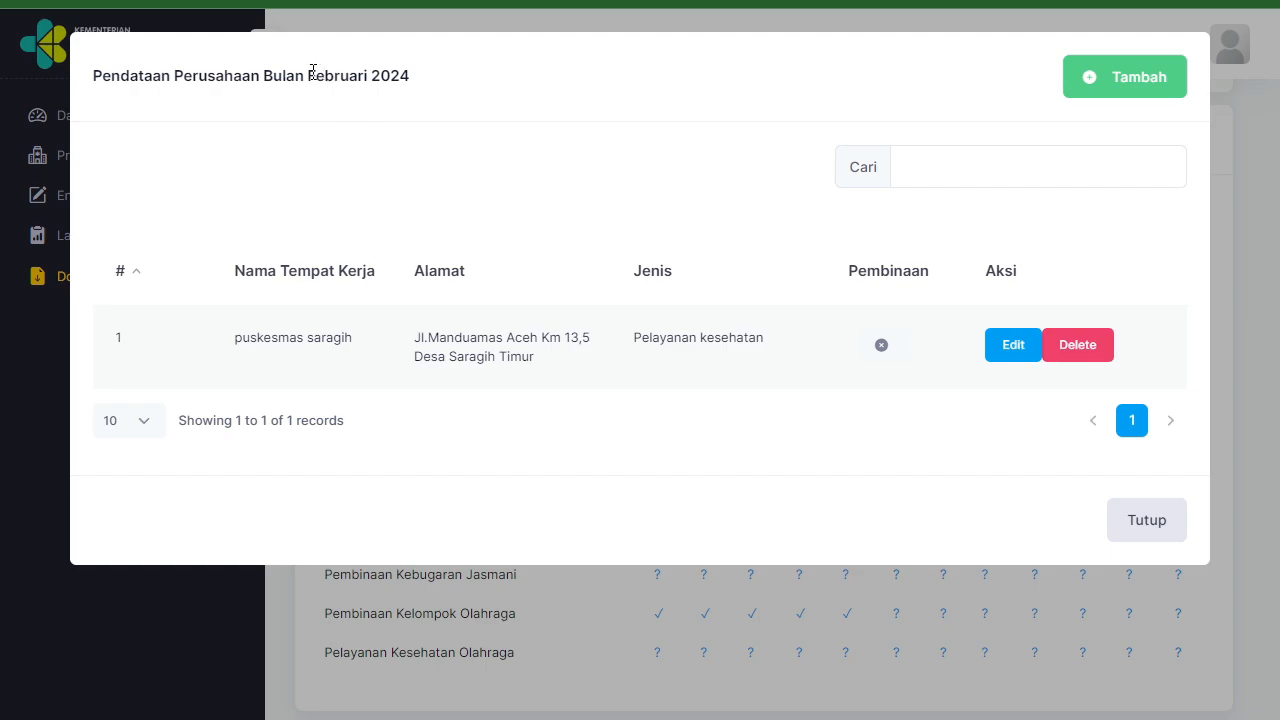
pyautogui.moveTo(312, 72); pyautogui.dragTo(500, 94)
pyautogui.click(508, 108)
pyautogui.moveTo(235, 349); pyautogui.dragTo(359, 348)
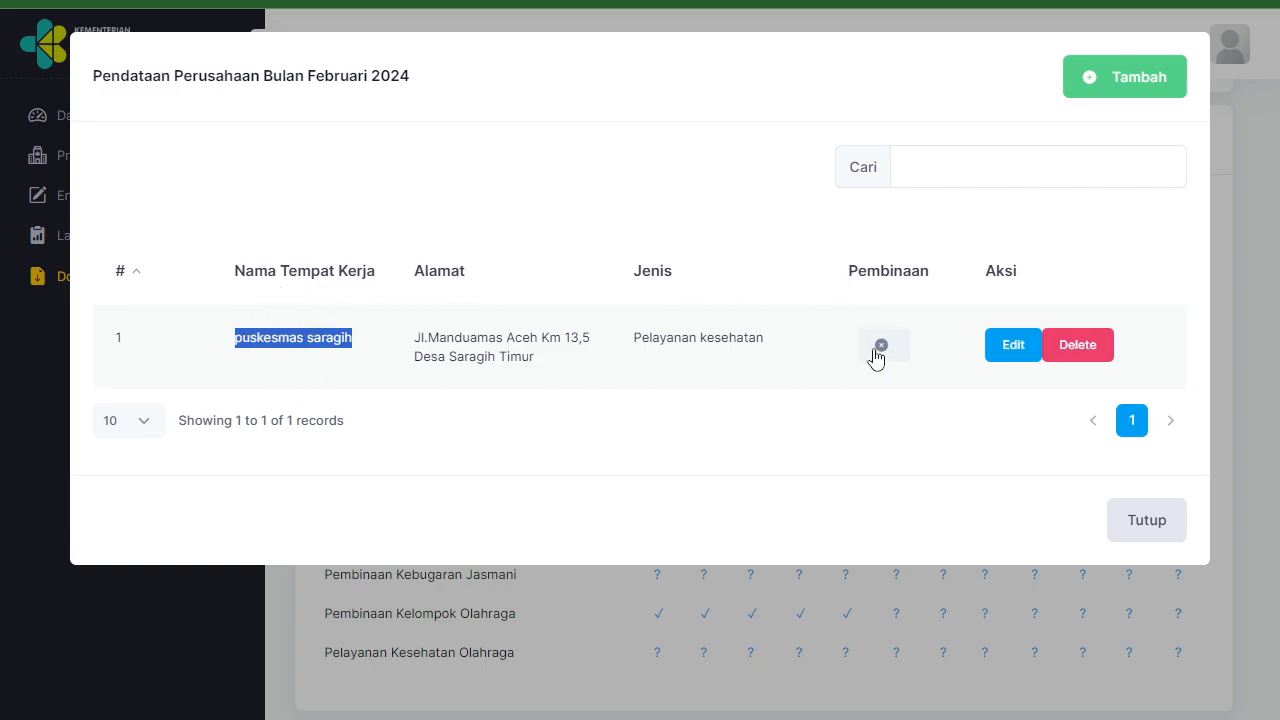
# Save February Pembinaan for puskesmas saragih with Peningkatan pengetahuan kesehatan, Penyediaan Ruang ASI, Gizi Pekerja, Penyediaan Alat Pelindung Diri (APD) and Pemeriksaan kesehatan berkala selected
pyautogui.click(881, 345)
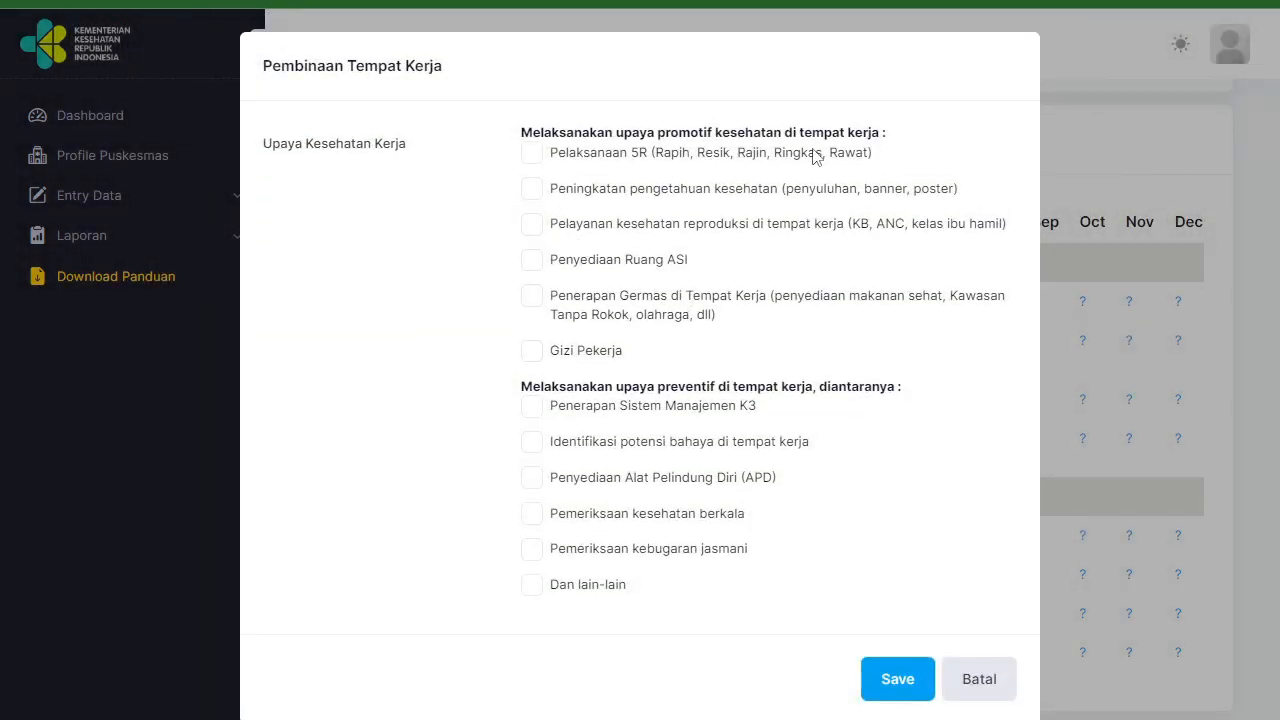
pyautogui.click(983, 680)
pyautogui.click(884, 348)
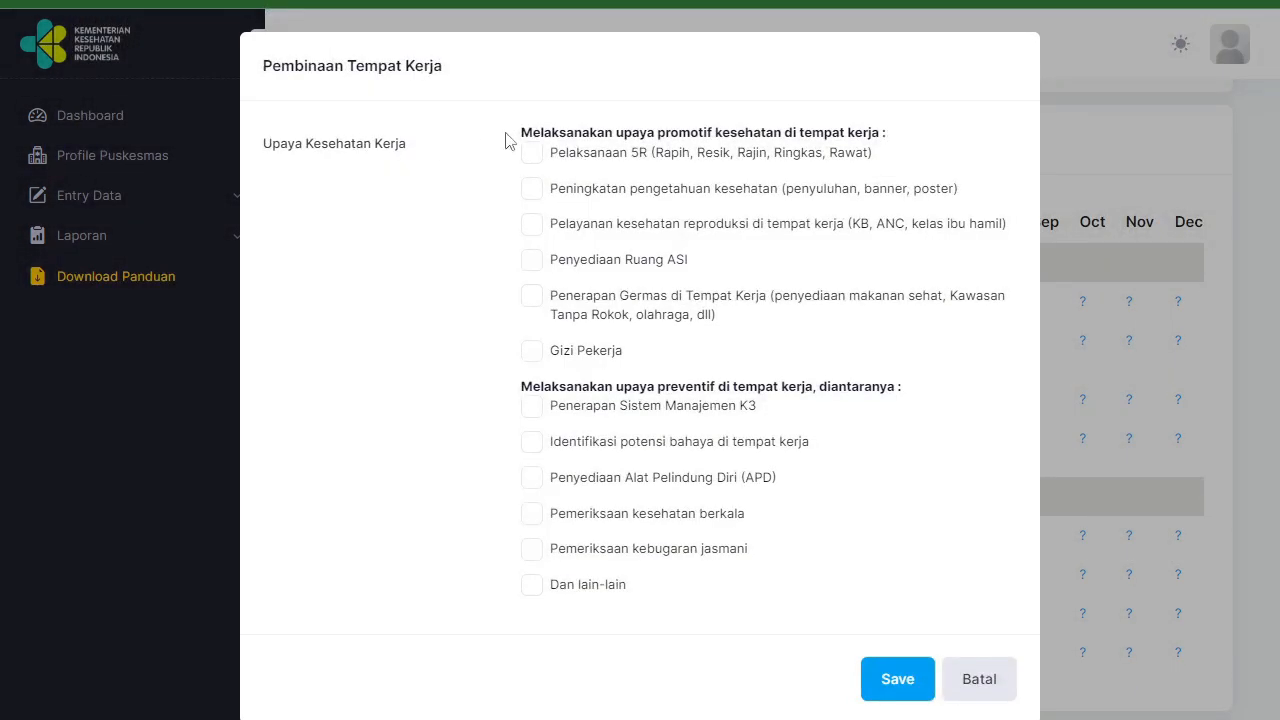
pyautogui.click(538, 192)
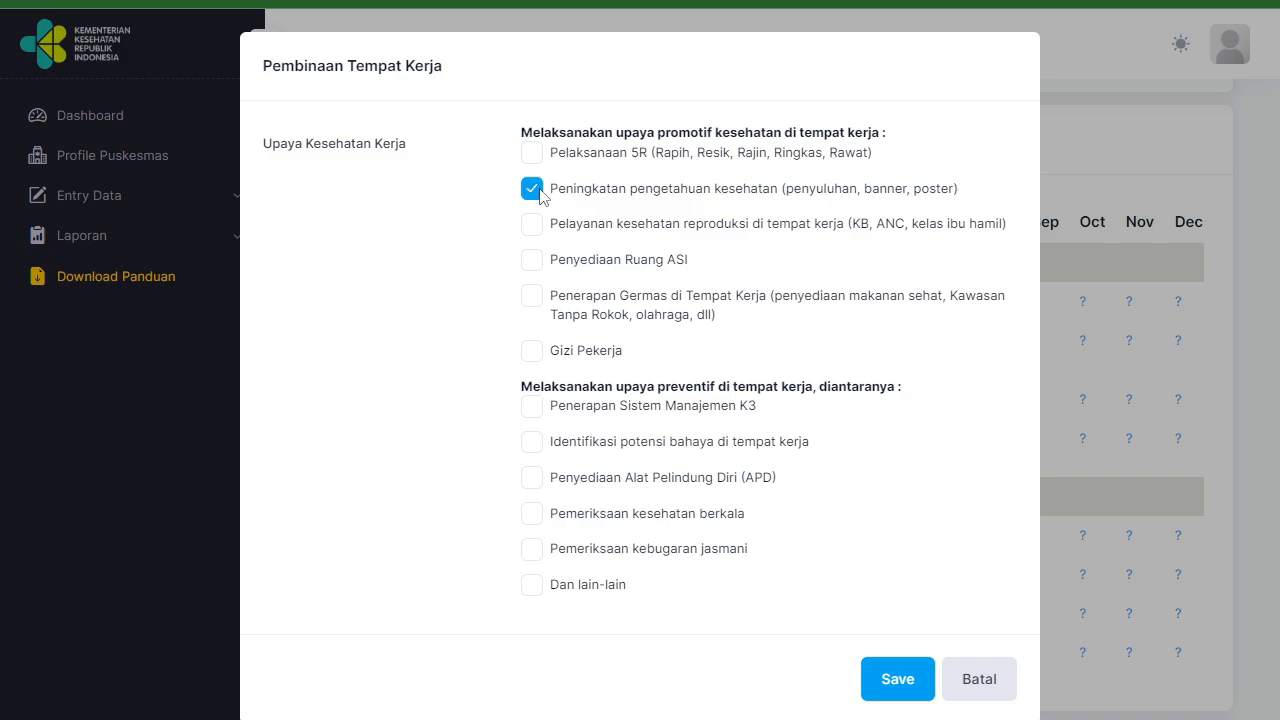
pyautogui.click(534, 264)
pyautogui.click(531, 351)
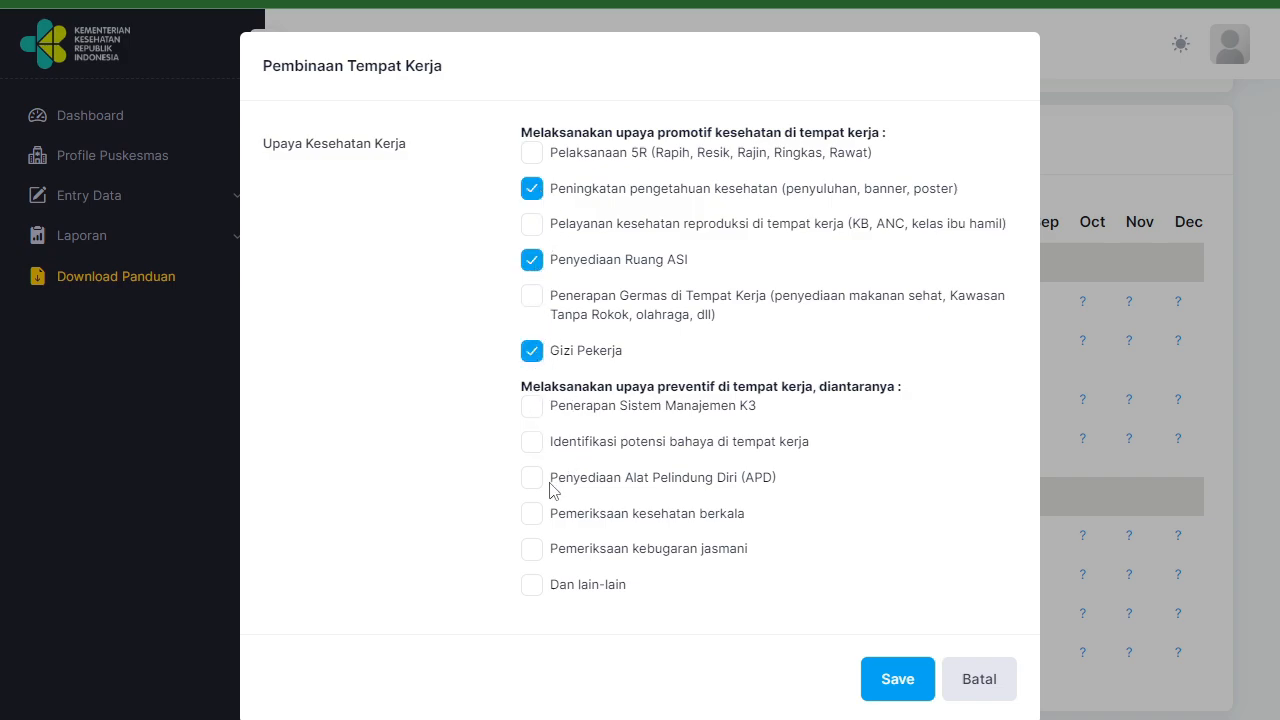
pyautogui.click(533, 513)
pyautogui.click(532, 477)
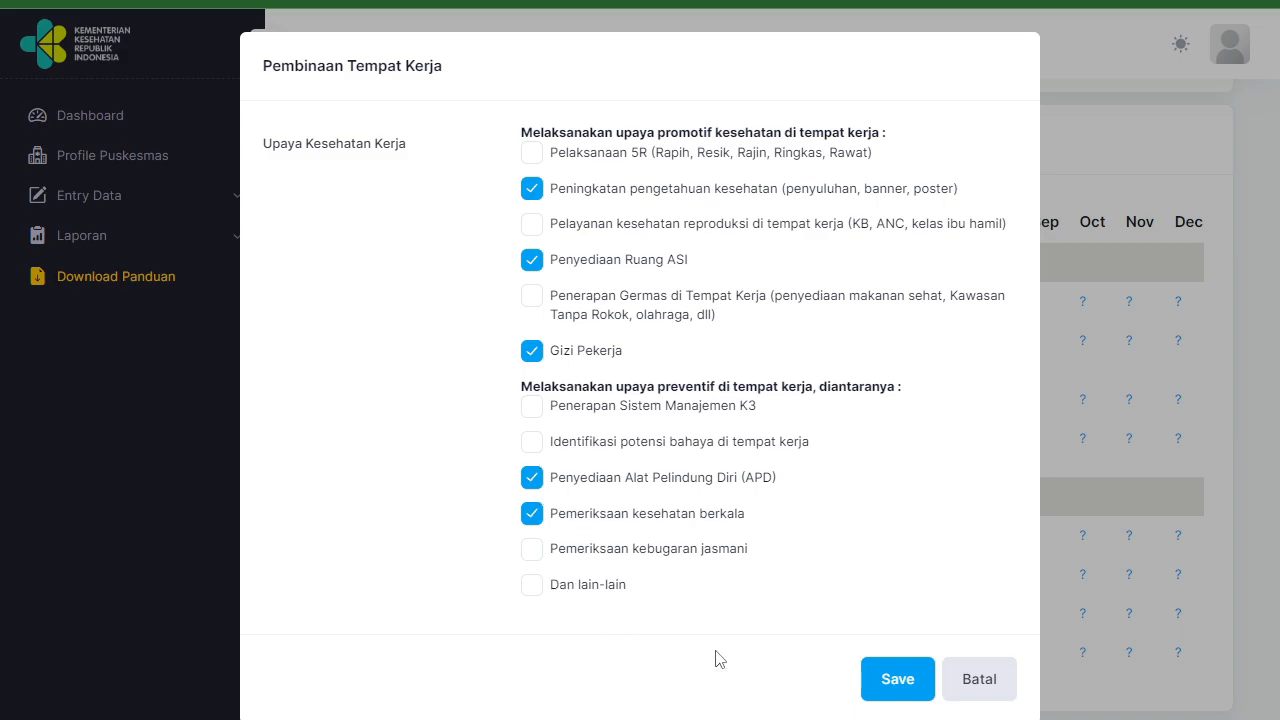
pyautogui.click(886, 682)
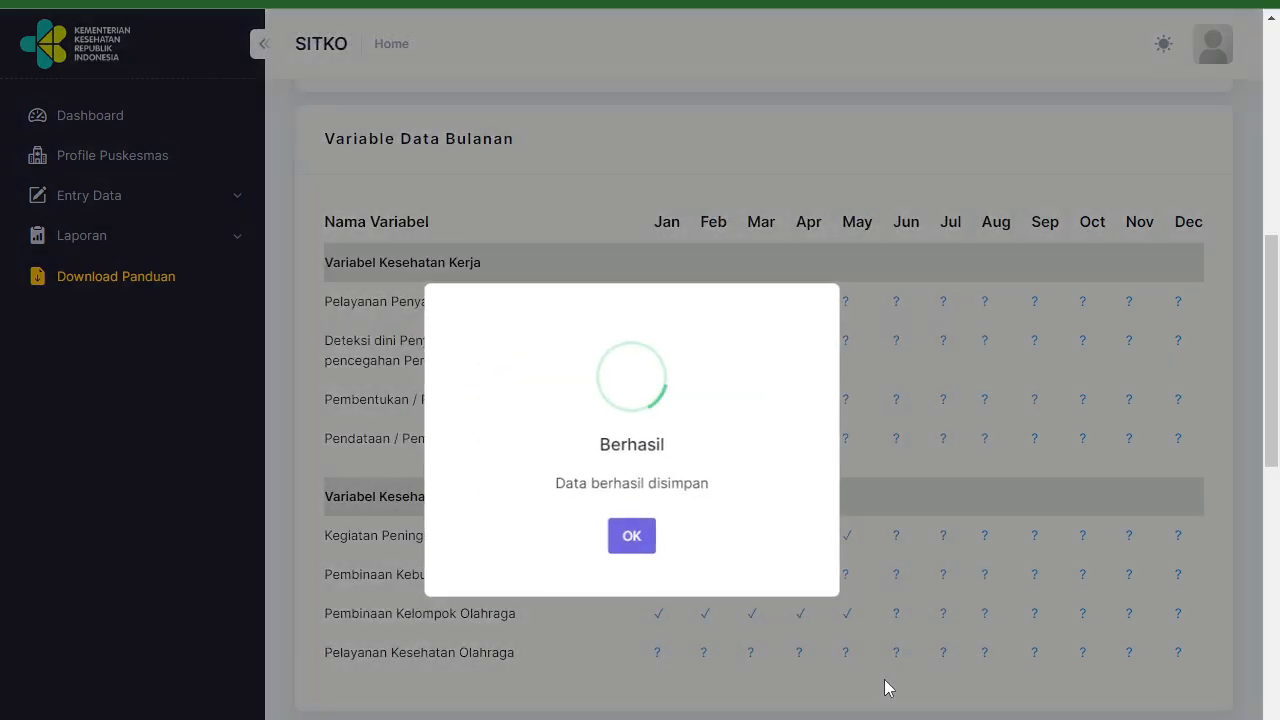
pyautogui.click(627, 535)
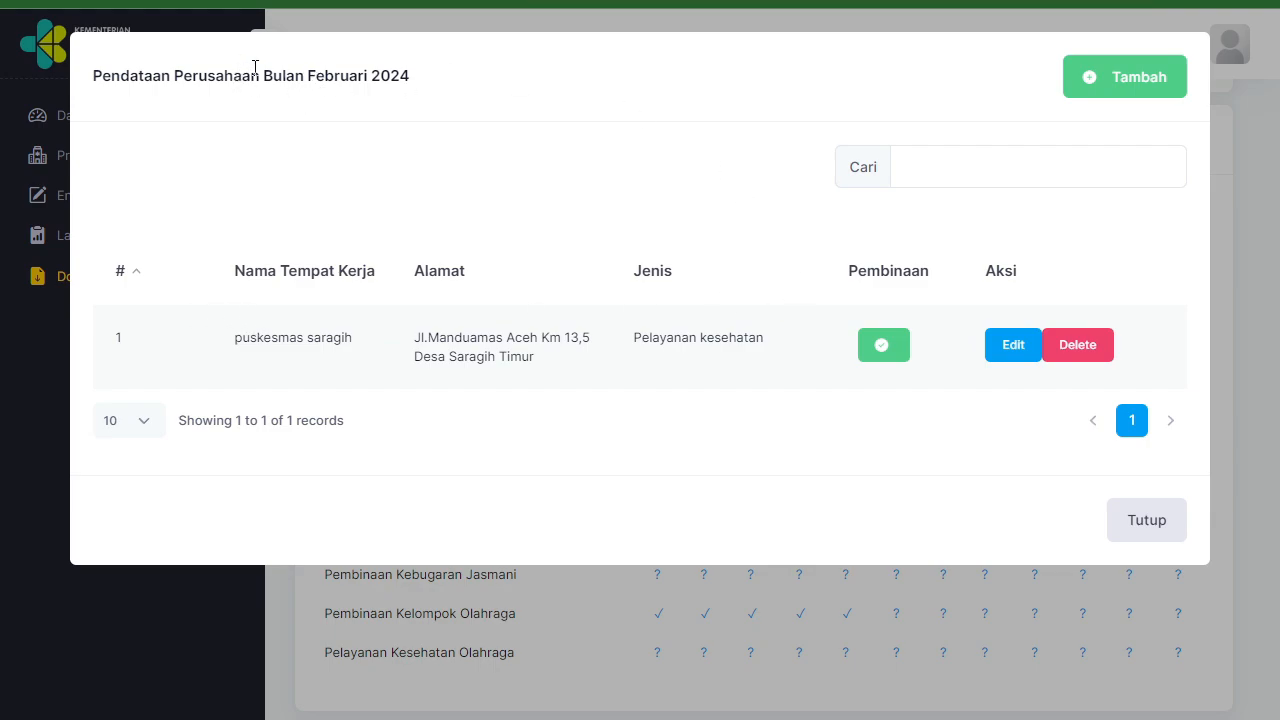
# Clear all selected Upaya Kesehatan Kerja options in puskesmas saragih's February 2024 Pembinaan, save the update, and close the company list
pyautogui.moveTo(261, 72); pyautogui.dragTo(611, 129)
pyautogui.click(810, 348)
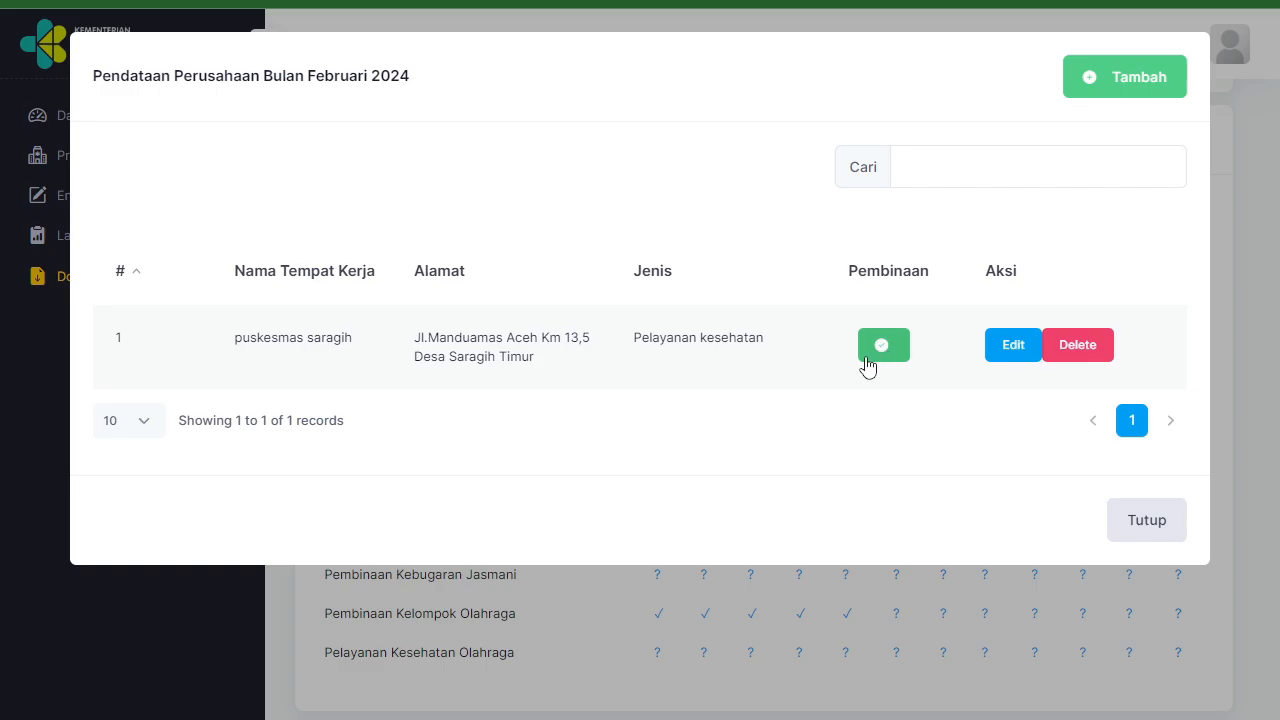
pyautogui.click(884, 344)
pyautogui.click(532, 259)
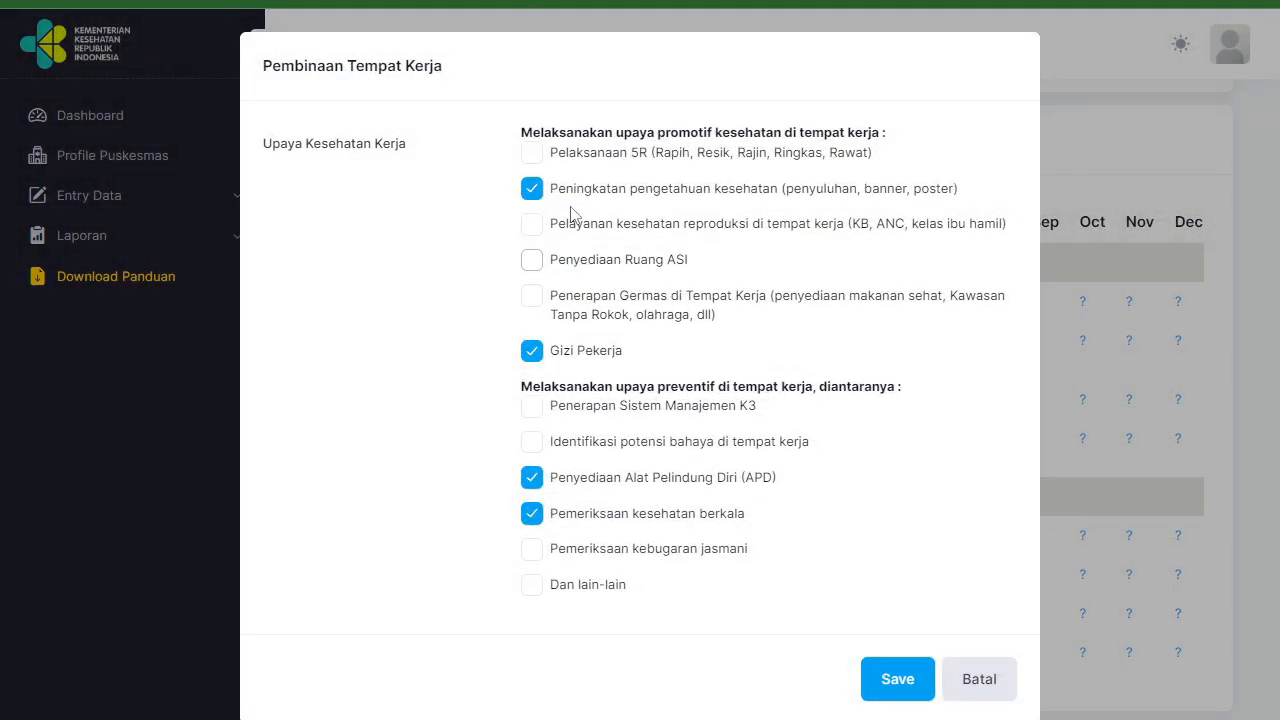
pyautogui.click(531, 188)
pyautogui.click(532, 351)
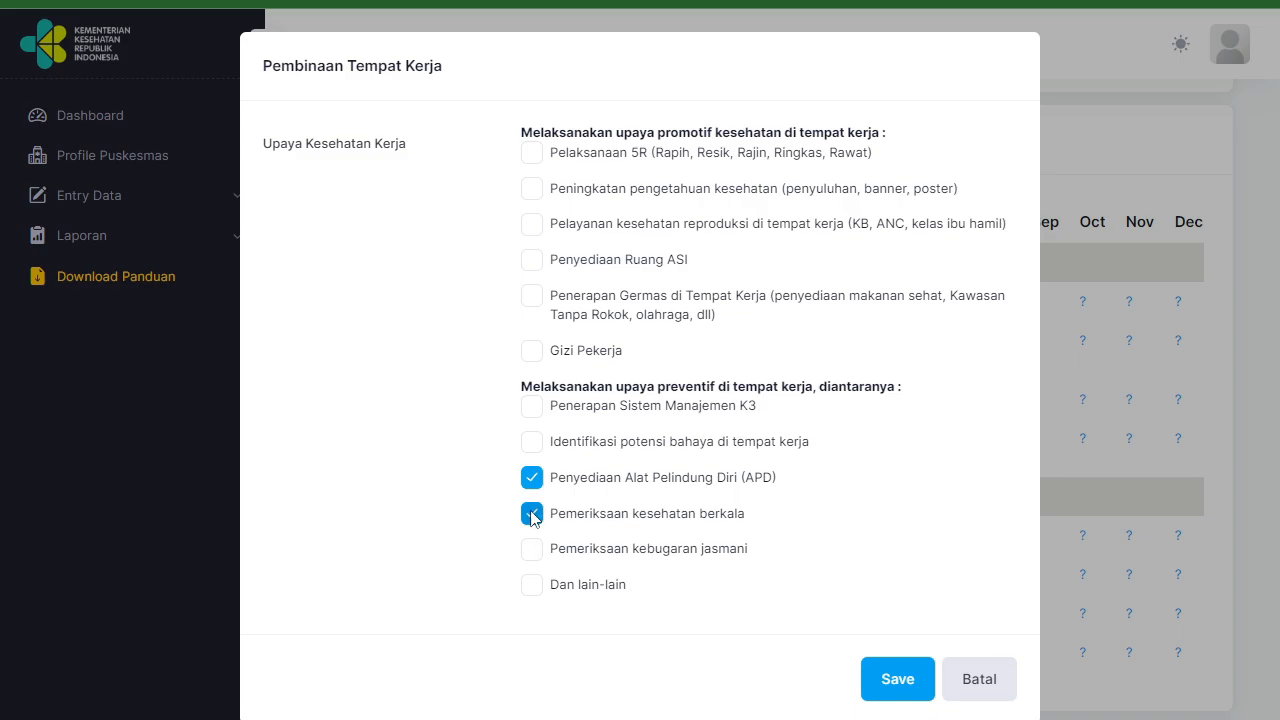
pyautogui.click(531, 513)
pyautogui.click(533, 479)
pyautogui.click(884, 686)
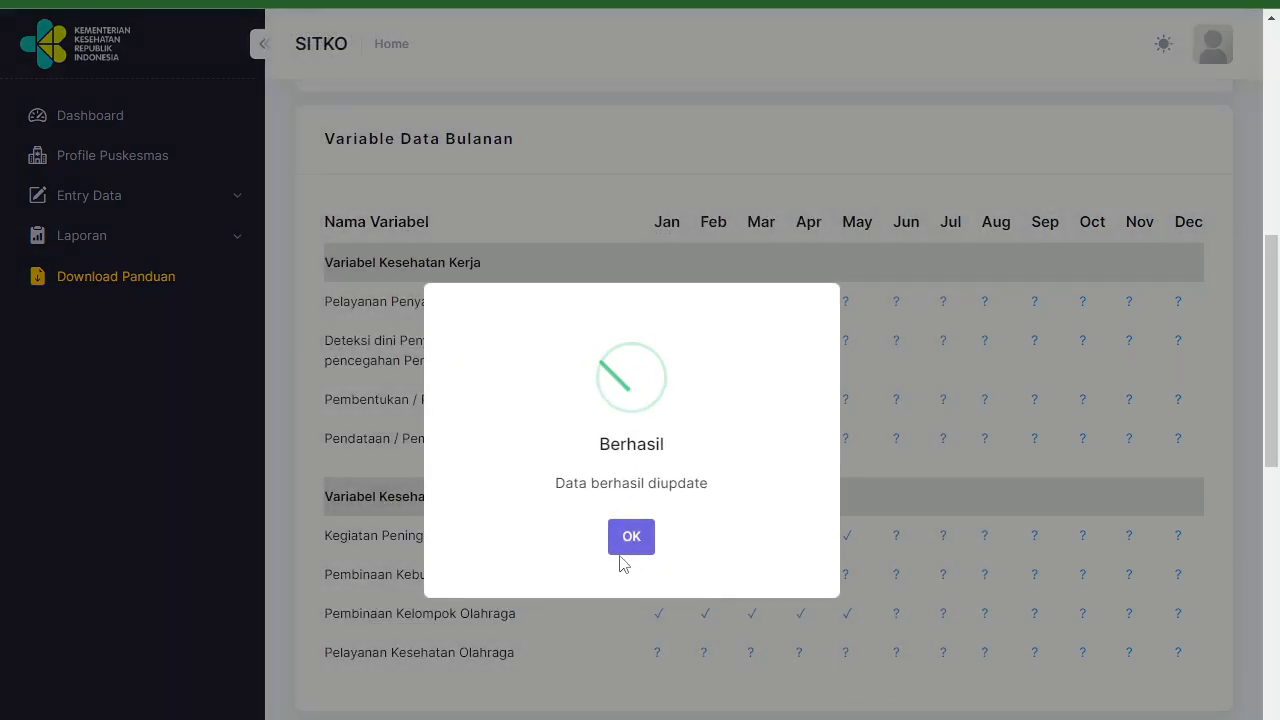
pyautogui.click(622, 545)
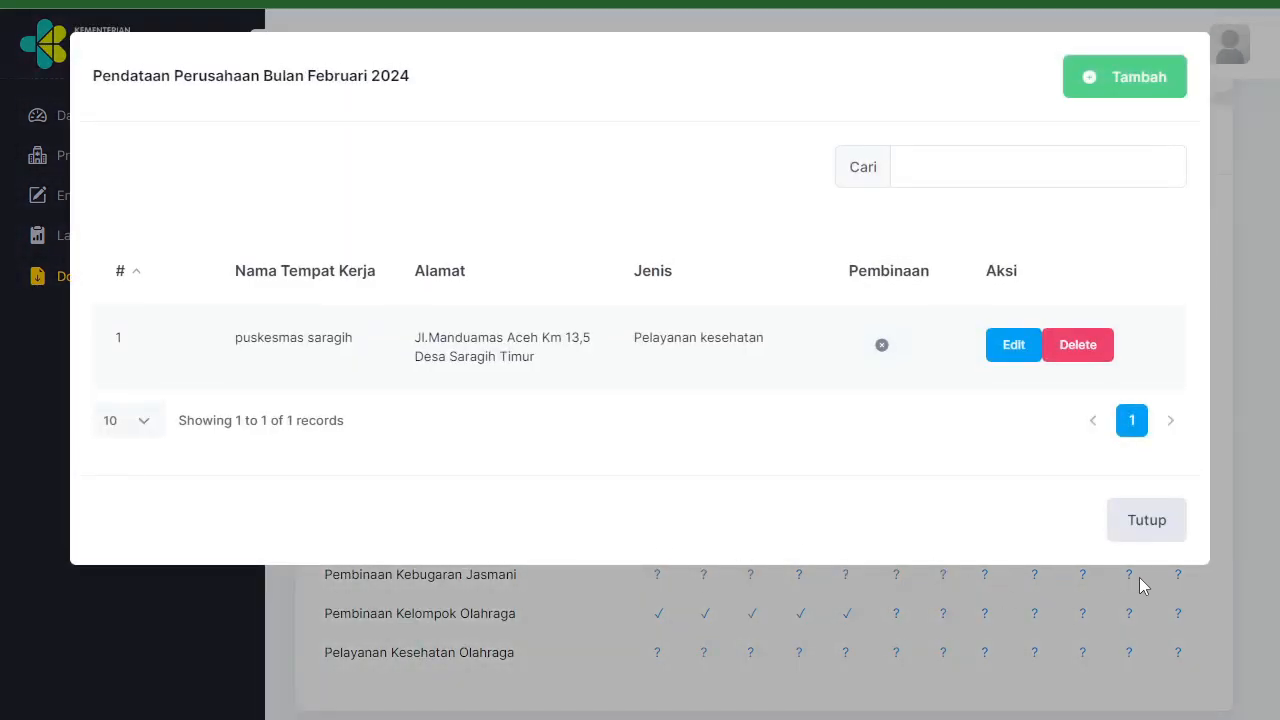
pyautogui.click(1158, 522)
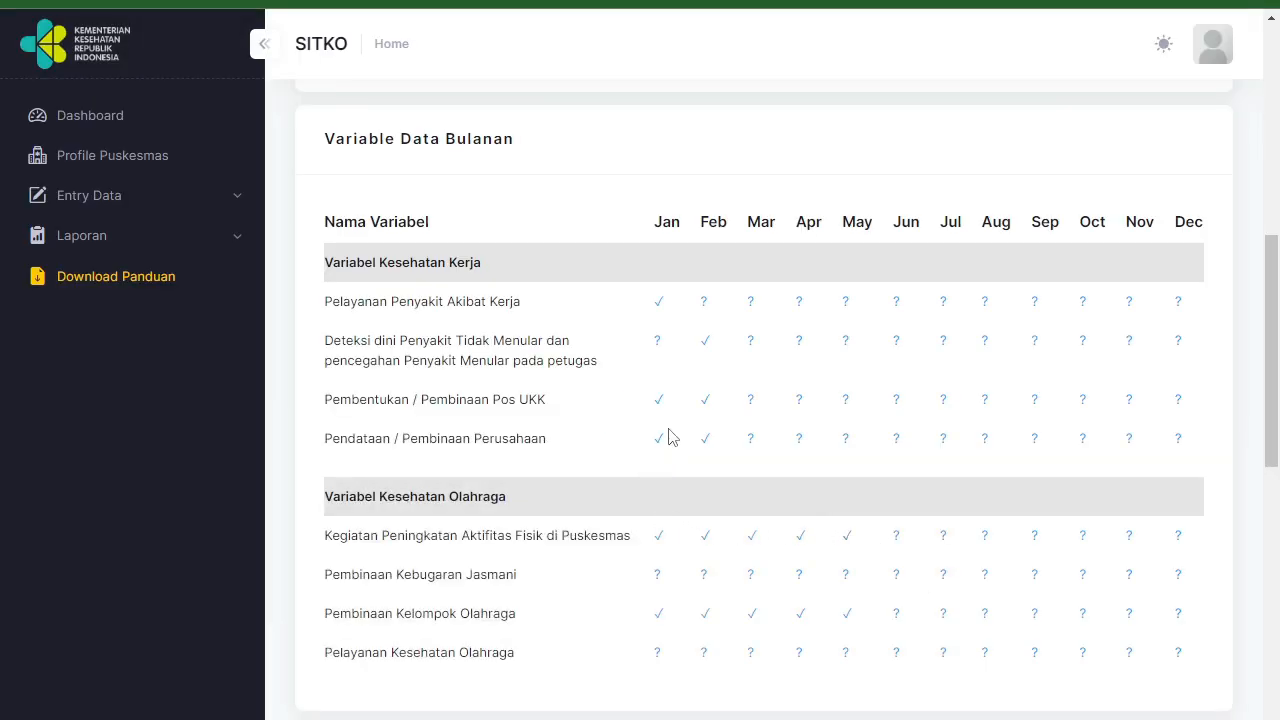
# Remove the Ya answer for January 2024 Pendataan / Pembinaan Perusahaan, and save the change
pyautogui.click(659, 440)
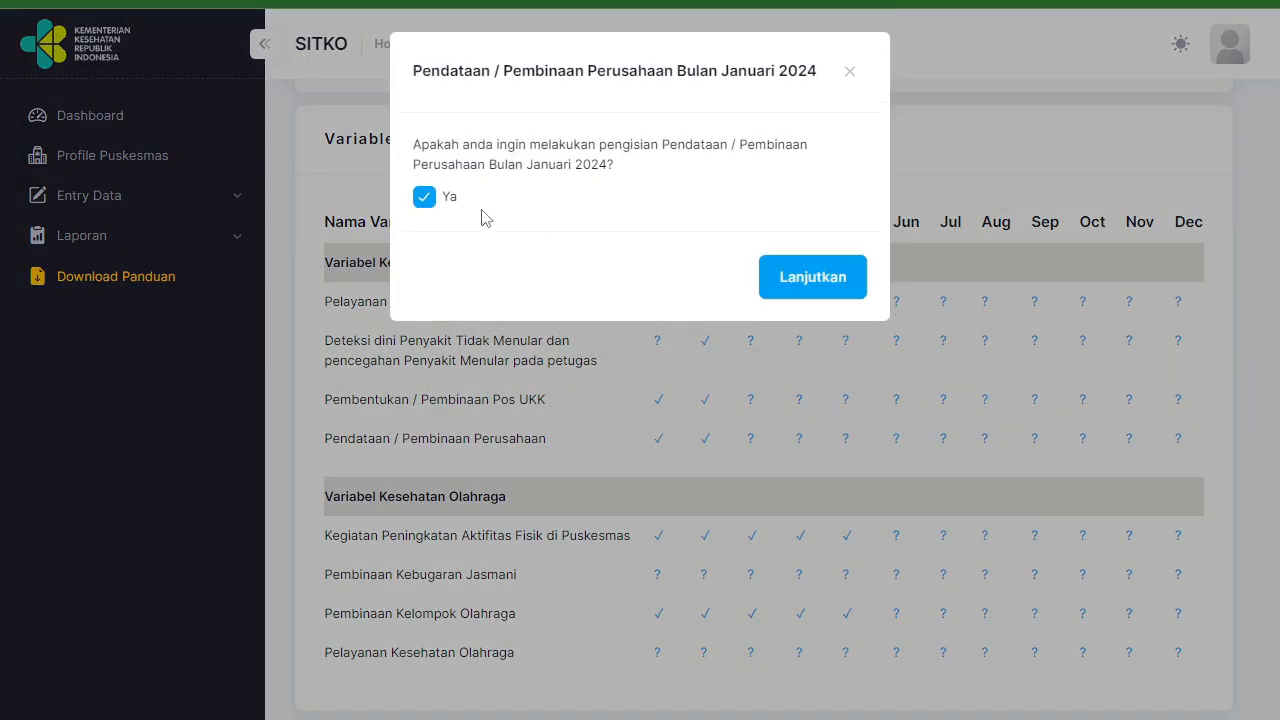
pyautogui.click(423, 197)
pyautogui.click(828, 298)
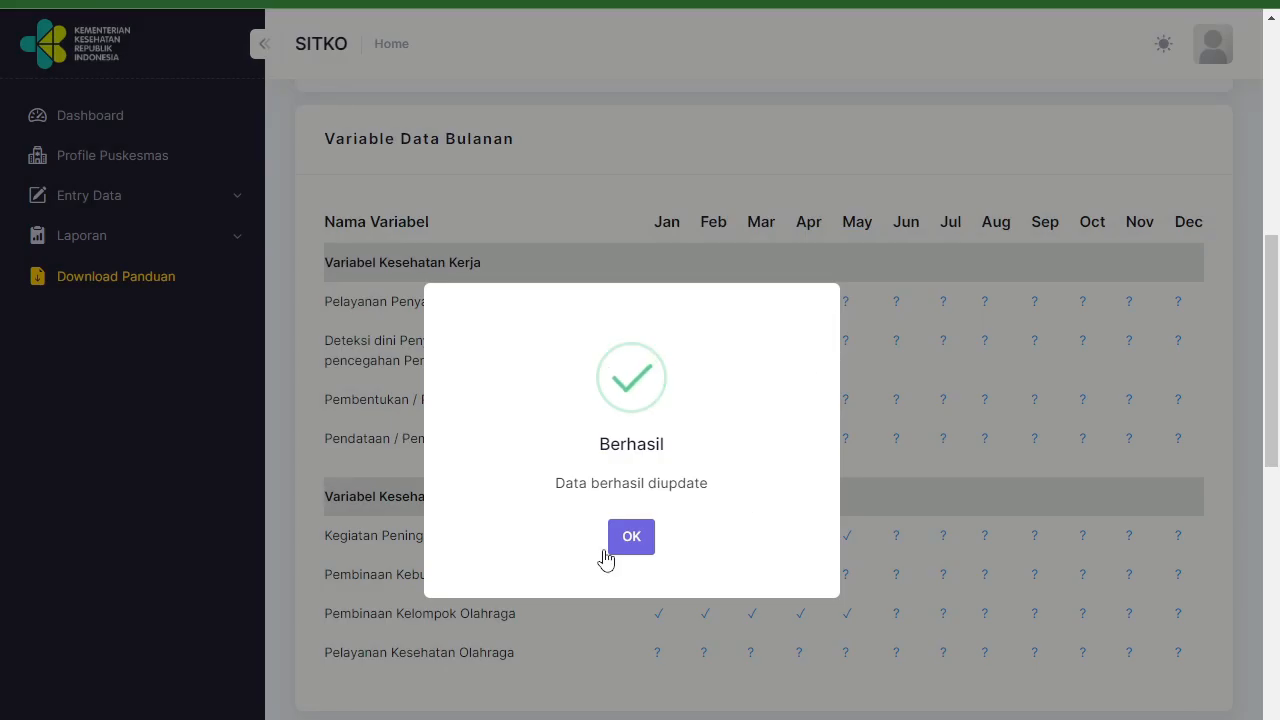
pyautogui.click(630, 535)
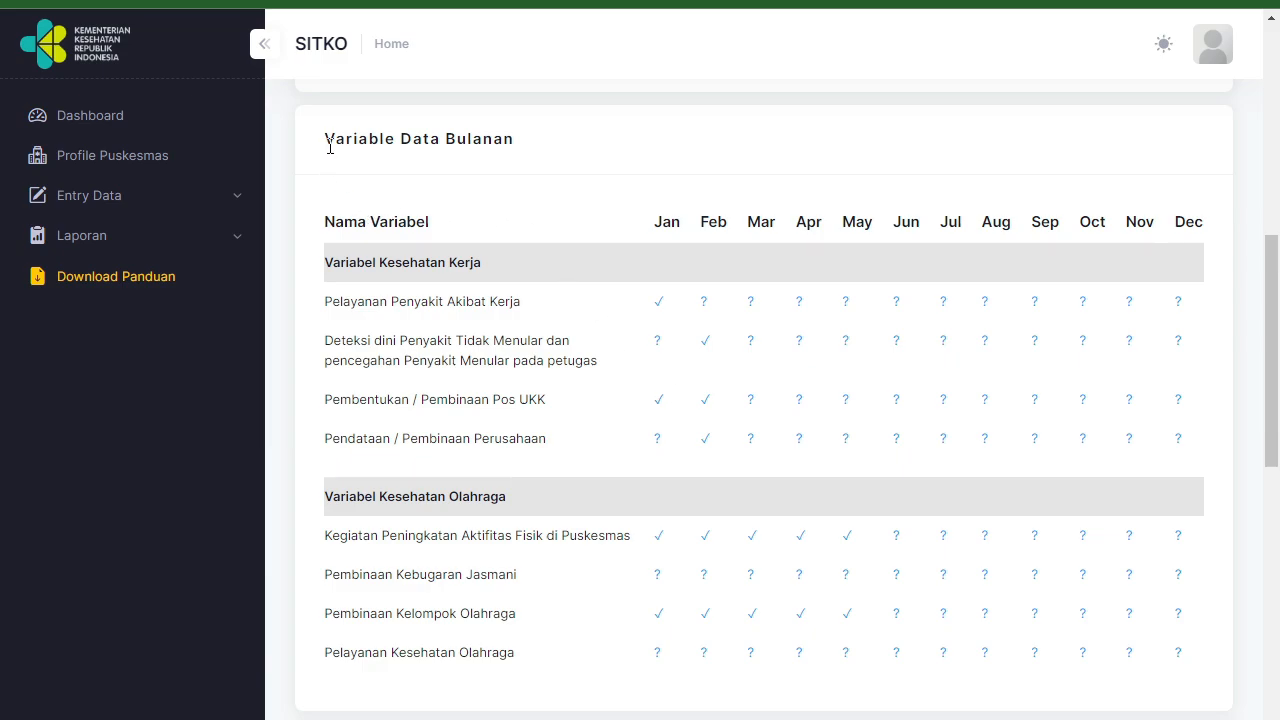
pyautogui.moveTo(330, 147); pyautogui.dragTo(520, 140)
pyautogui.moveTo(545, 270); pyautogui.dragTo(324, 268)
pyautogui.click(432, 268)
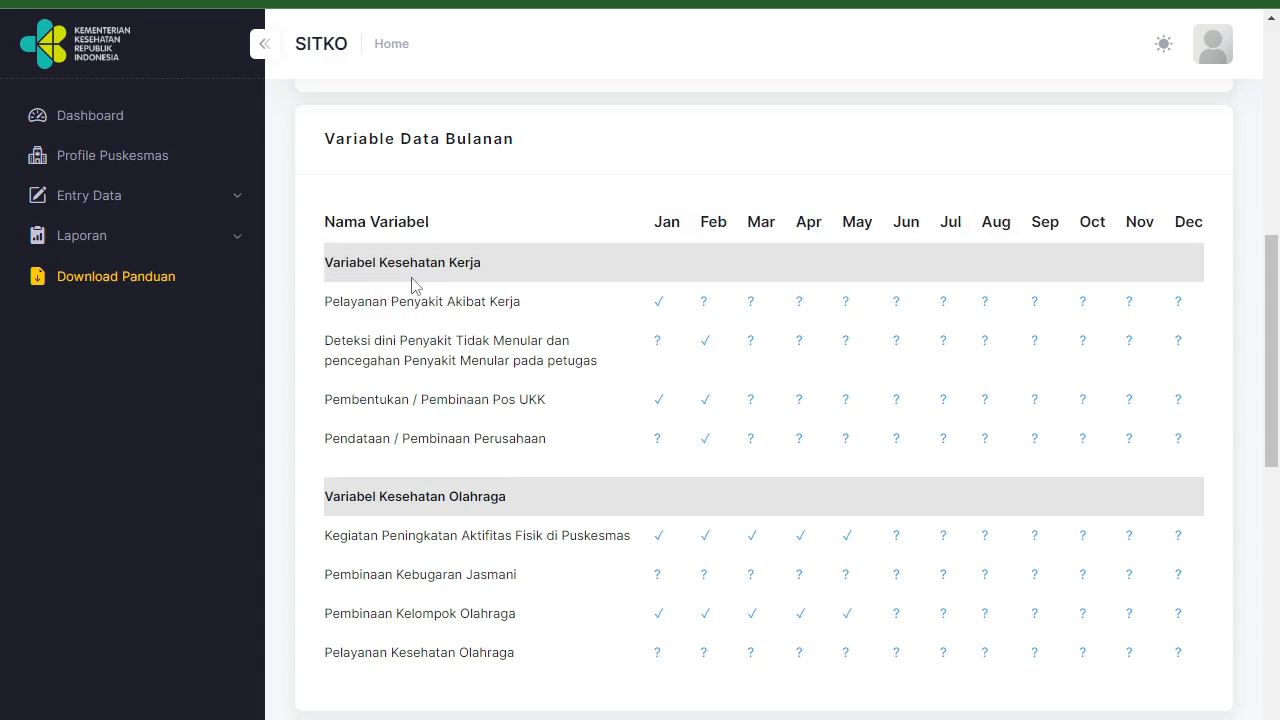